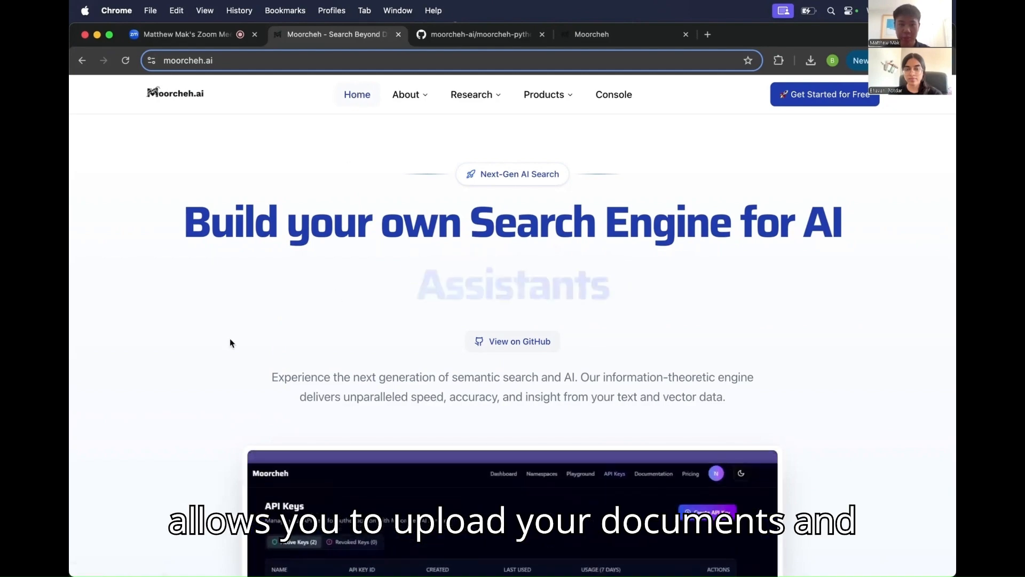
Step: Look over the Moorcheh homepage and its moorcheh-python-sdk GitHub repository, ending back on the homepage
scroll(231, 334, down, 2)
scroll(232, 332, down, 2)
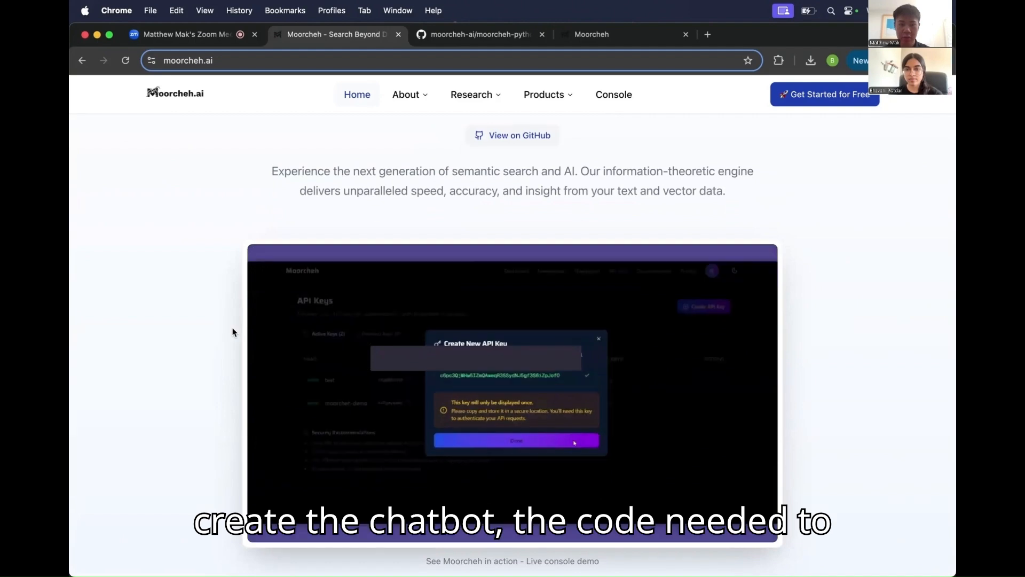
scroll(232, 332, up, 1)
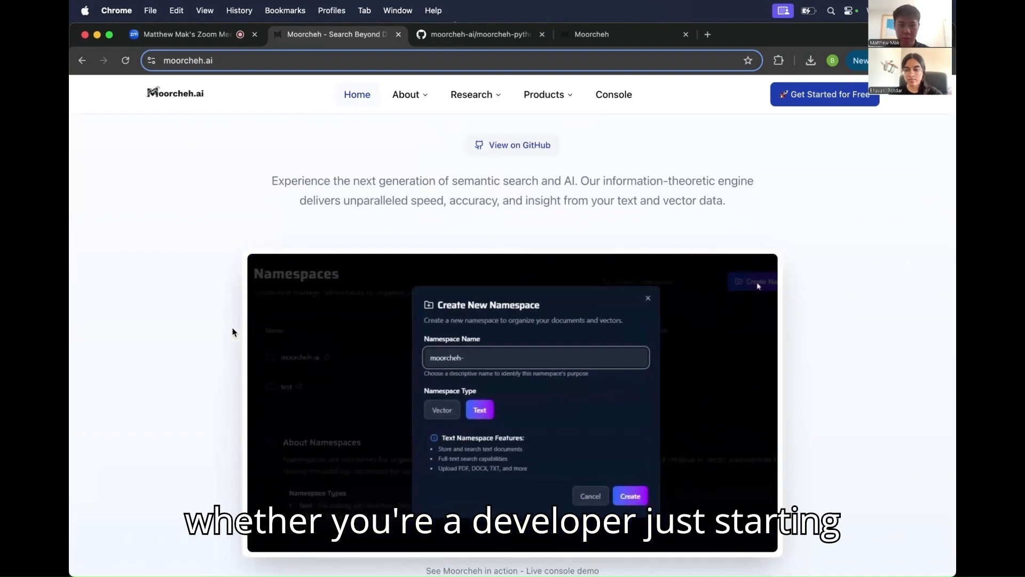
scroll(232, 332, up, 2)
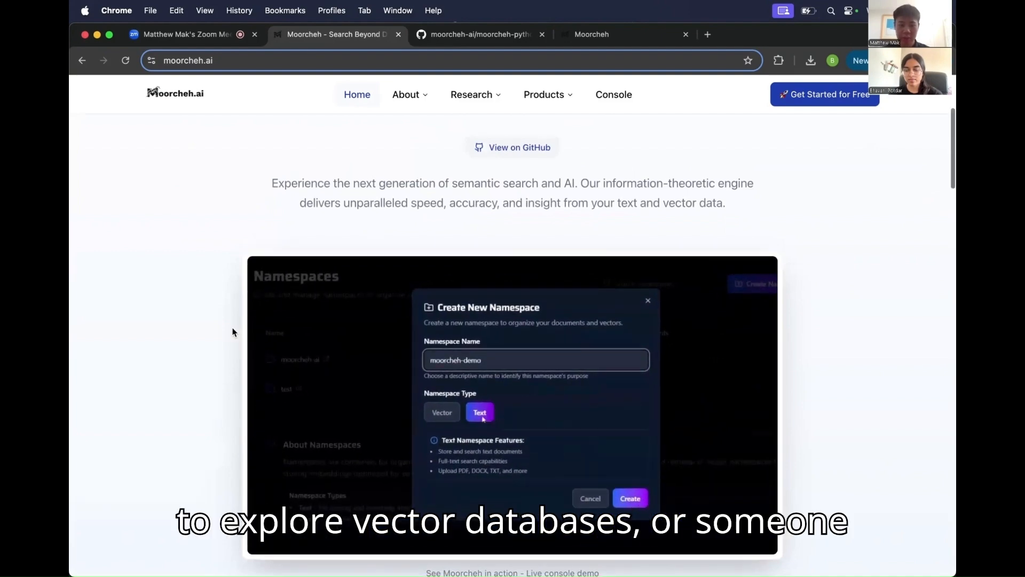
scroll(232, 332, up, 3)
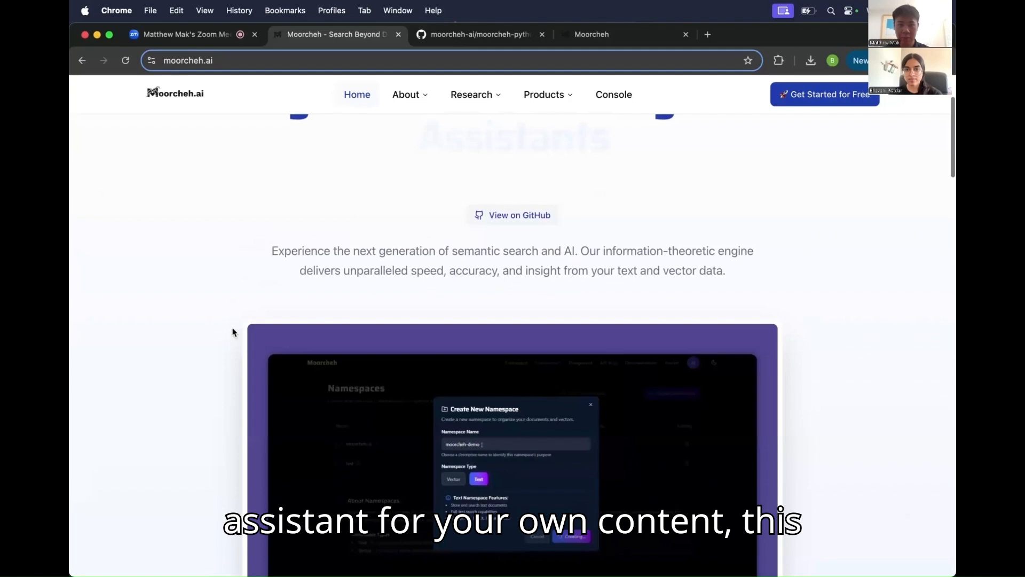
scroll(233, 332, up, 3)
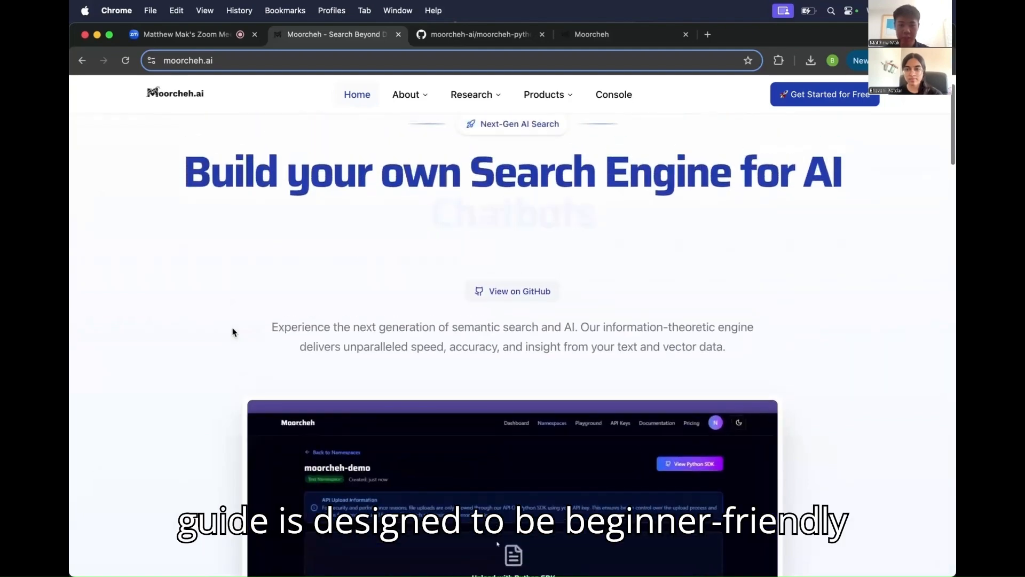
scroll(232, 331, up, 3)
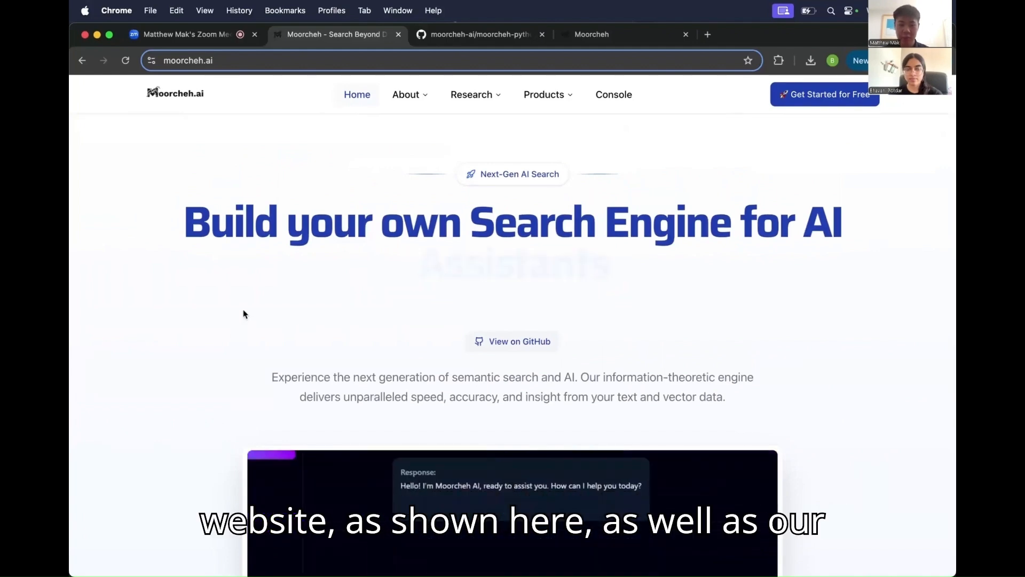
click(481, 37)
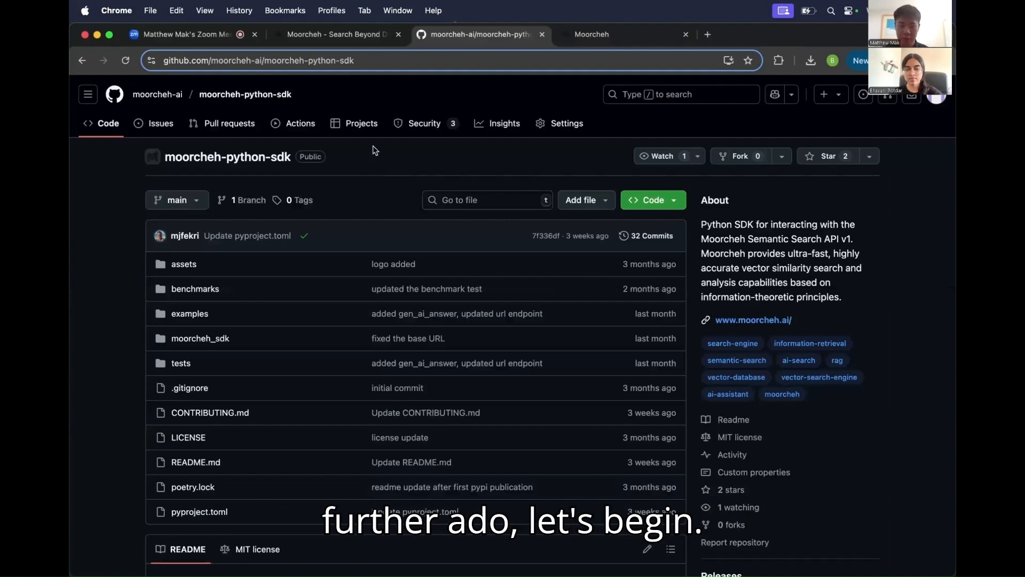
click(348, 36)
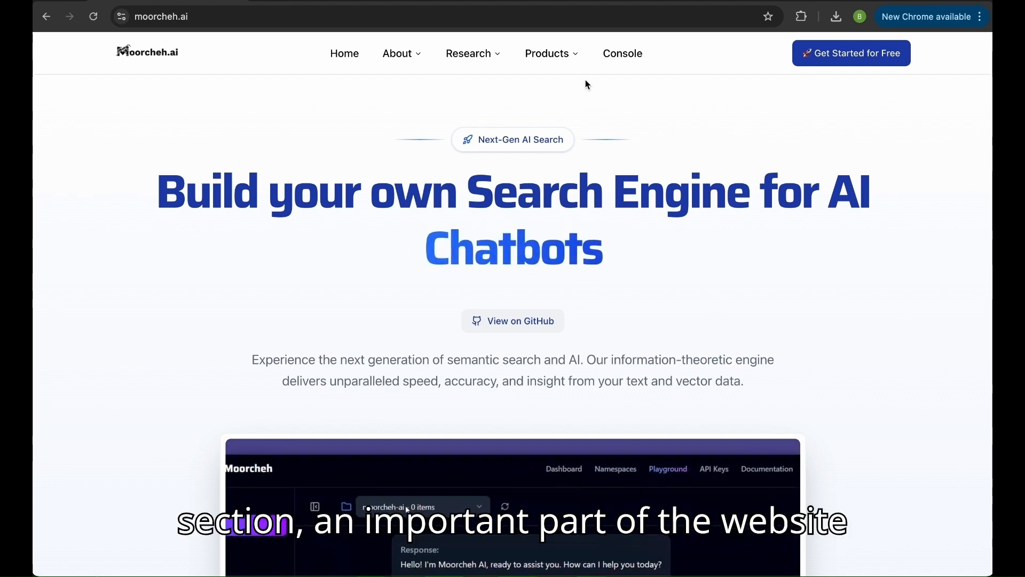
Step: Open the Chat Boilerplate product's detailed page and find its Quick Start section on launching a chatbot
mouse_move(561, 44)
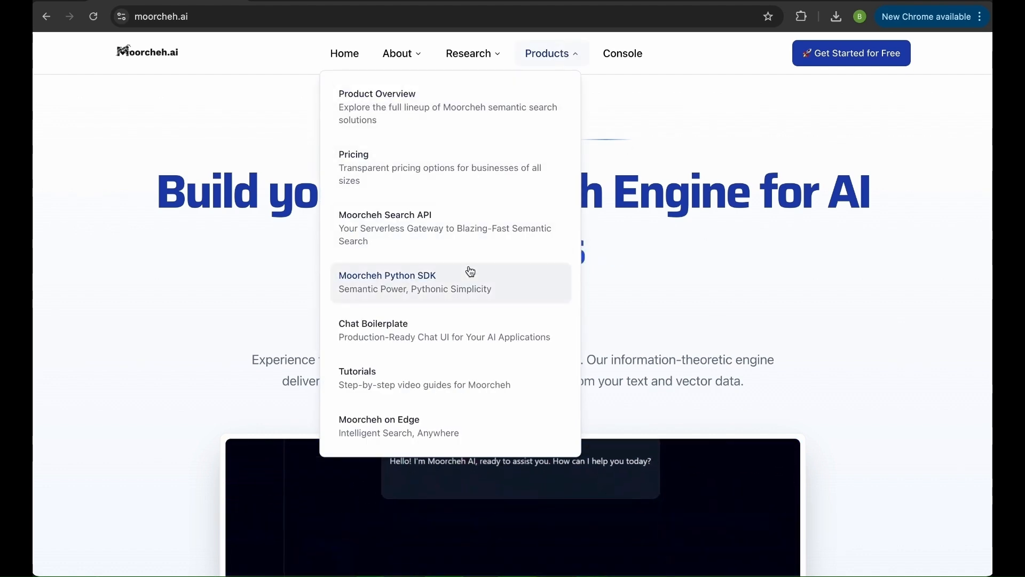
click(467, 327)
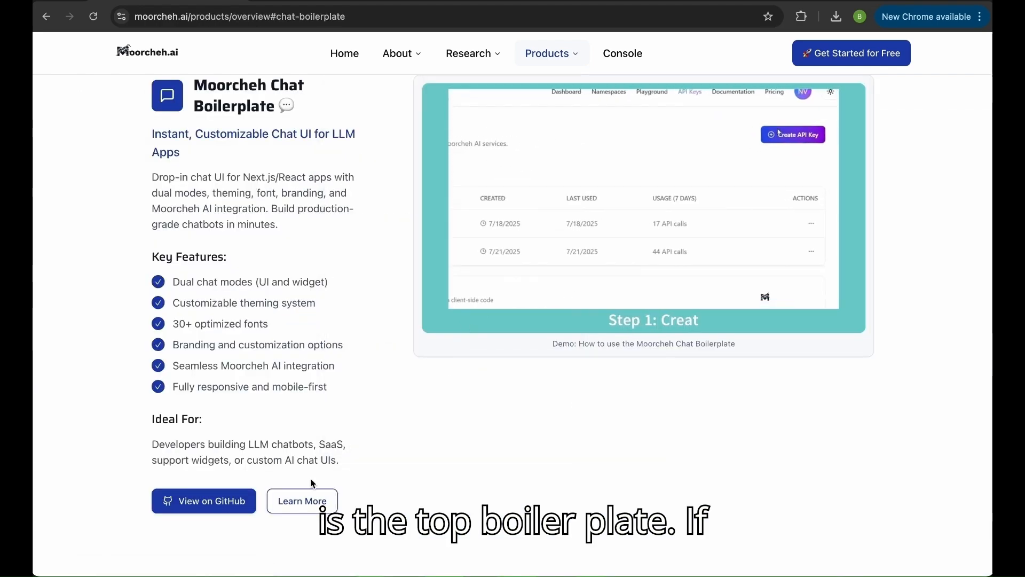
click(305, 501)
scroll(313, 501, down, 12)
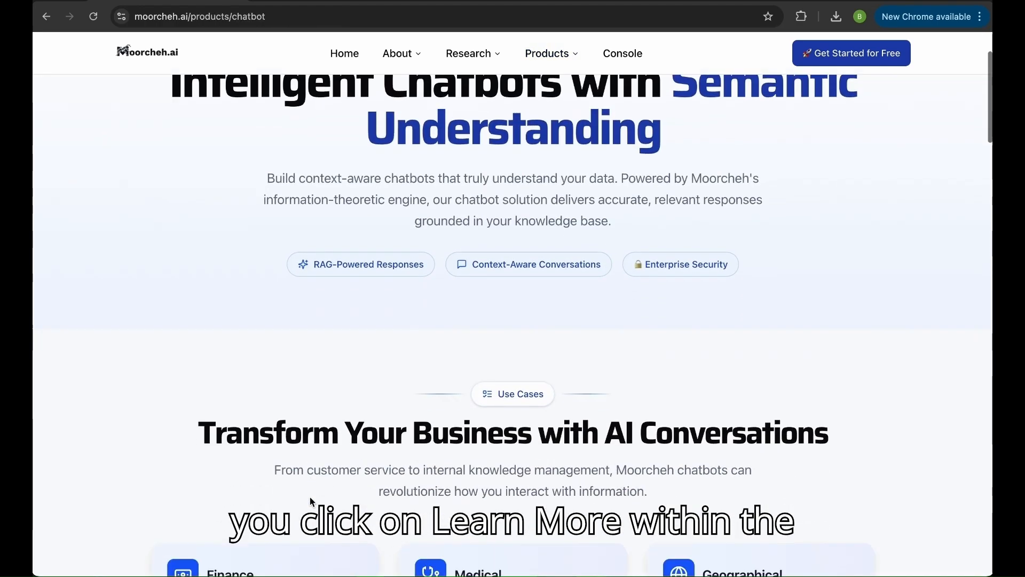
scroll(313, 502, down, 6)
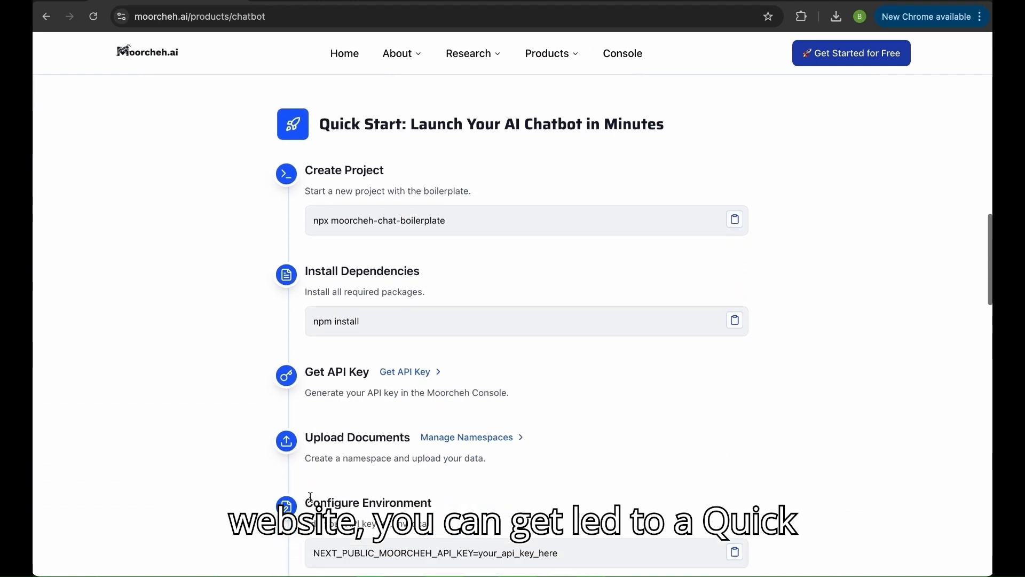
Step: Read through the Quick Start steps, from creating the project to starting the development server
drag(320, 102, 535, 102)
click(541, 102)
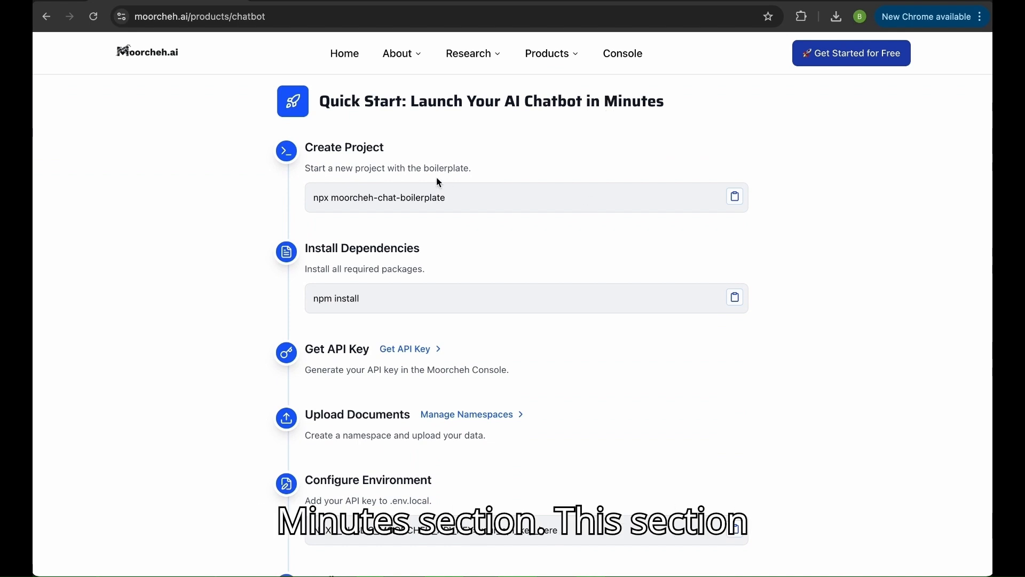
scroll(492, 287, down, 2)
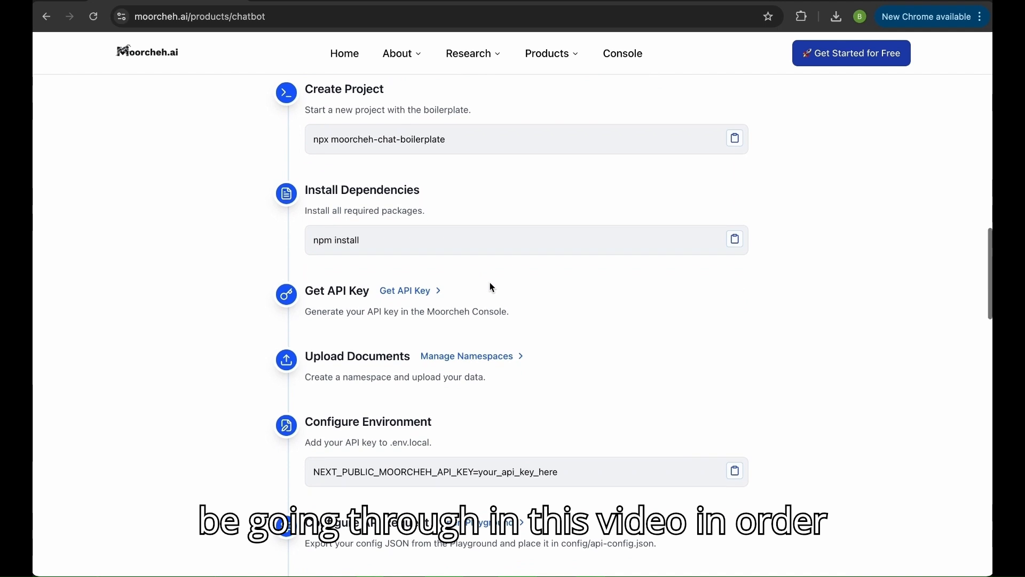
scroll(492, 287, down, 1)
scroll(492, 287, down, 3)
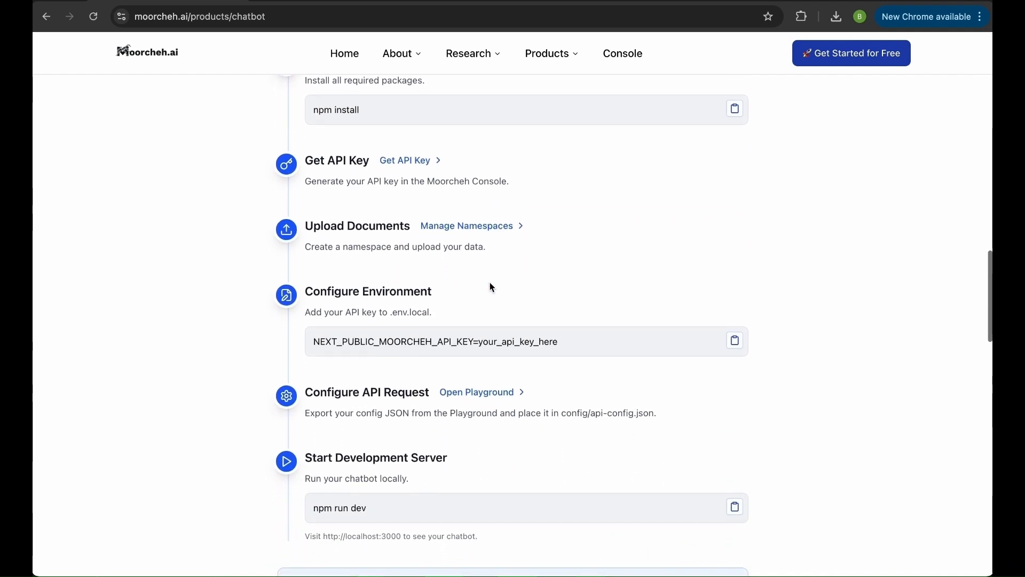
scroll(493, 287, up, 4)
scroll(492, 287, up, 4)
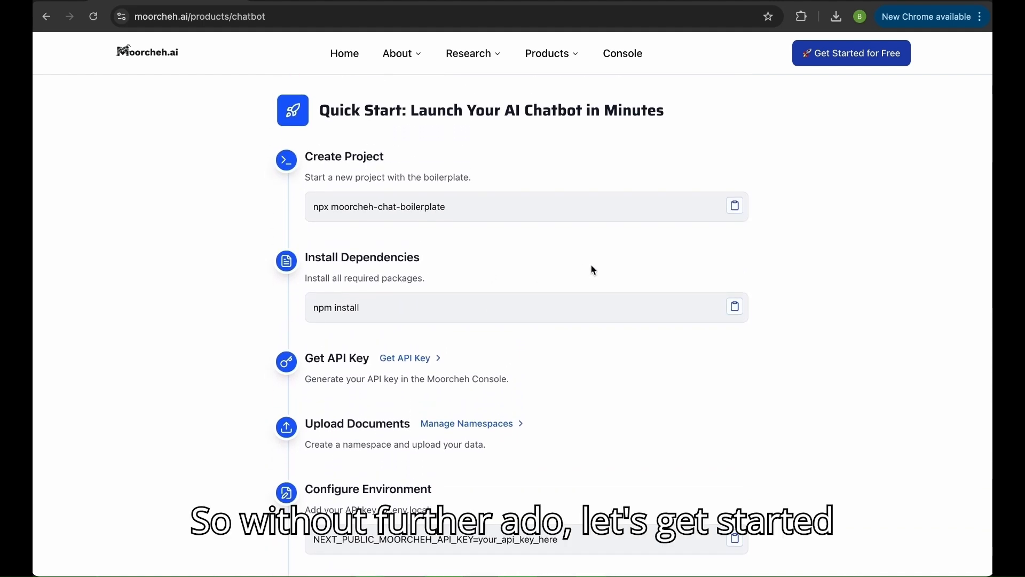
Step: Open the Moorcheh console's account registration form and review the details it requires
click(825, 57)
click(854, 63)
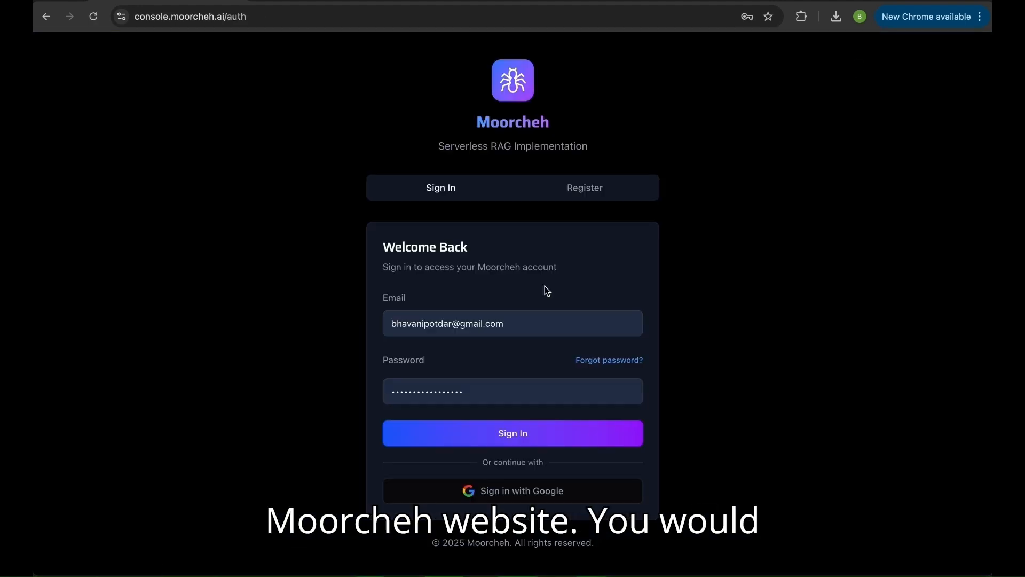
click(586, 187)
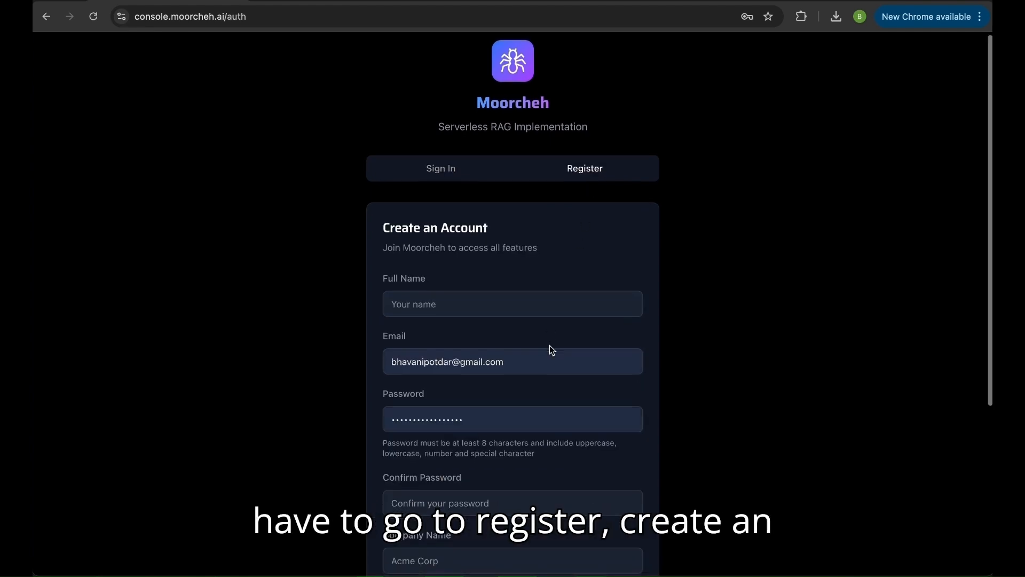
scroll(551, 350, down, 2)
scroll(552, 349, down, 4)
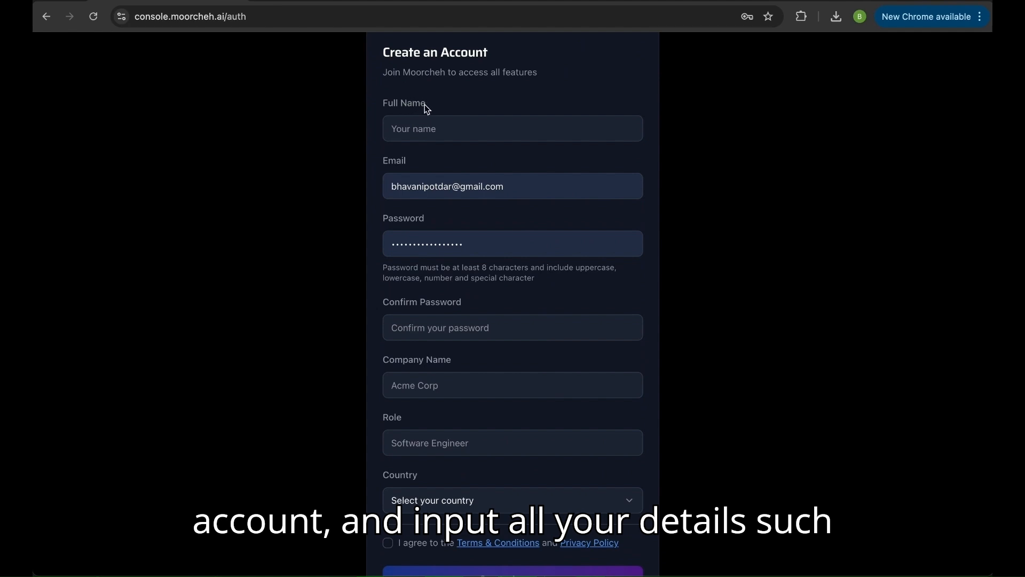
scroll(440, 387, down, 2)
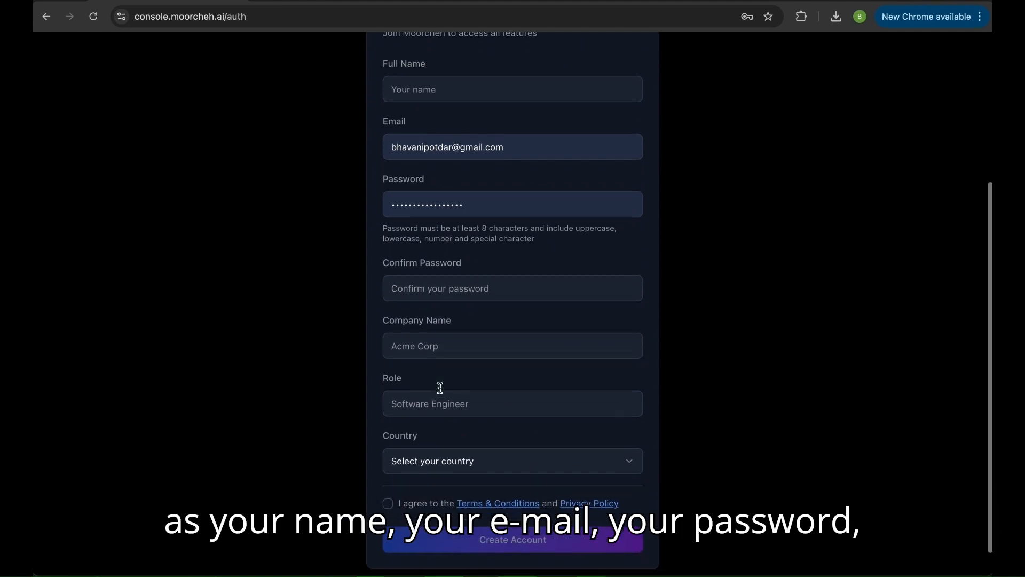
scroll(439, 386, up, 8)
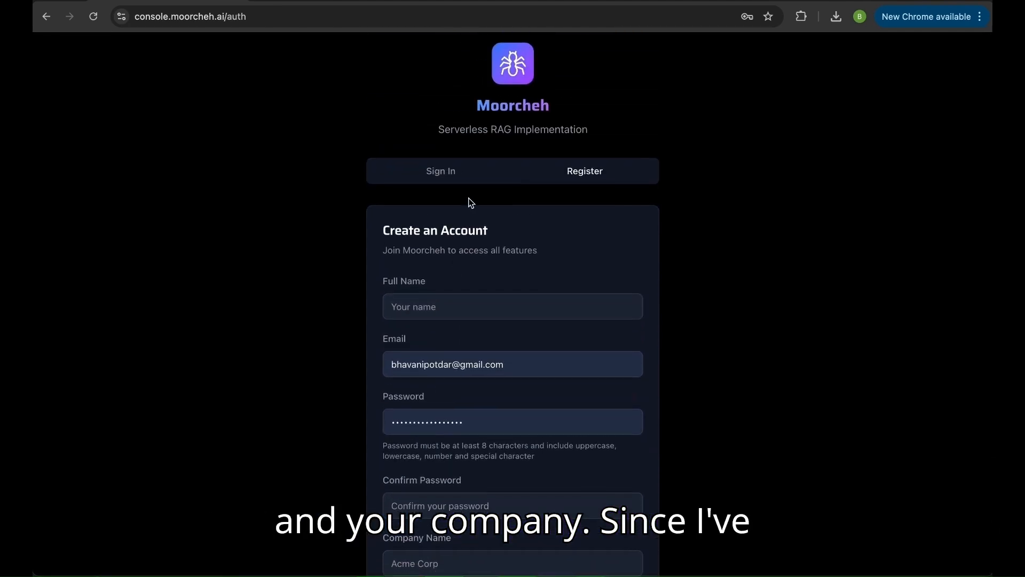
Step: Sign in to the Moorcheh console with the existing account's prefilled credentials
click(454, 174)
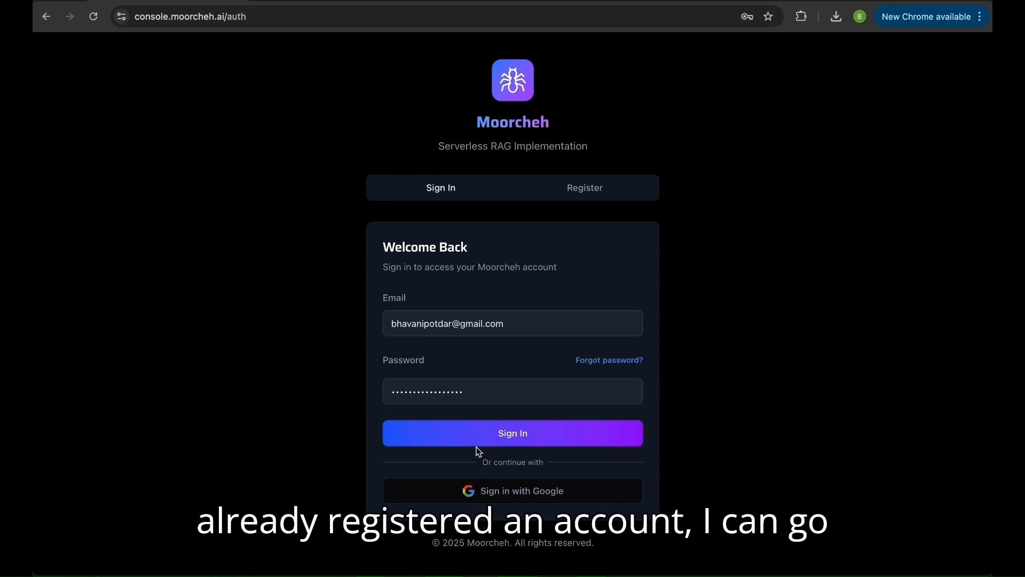
click(480, 434)
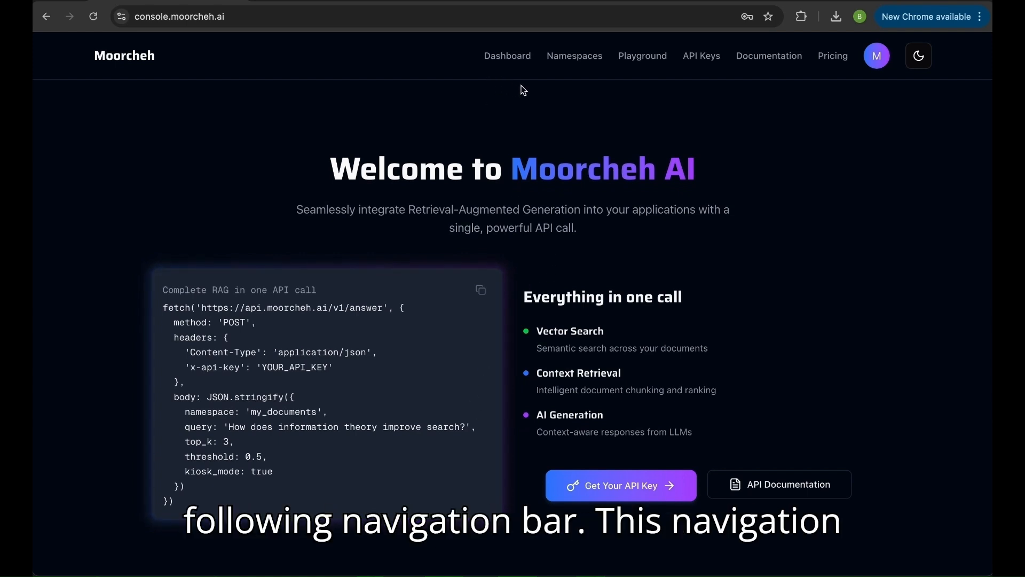
Step: Tour the console's Dashboard, Namespaces, Playground, API Keys, Documentation and Pricing pages
click(508, 57)
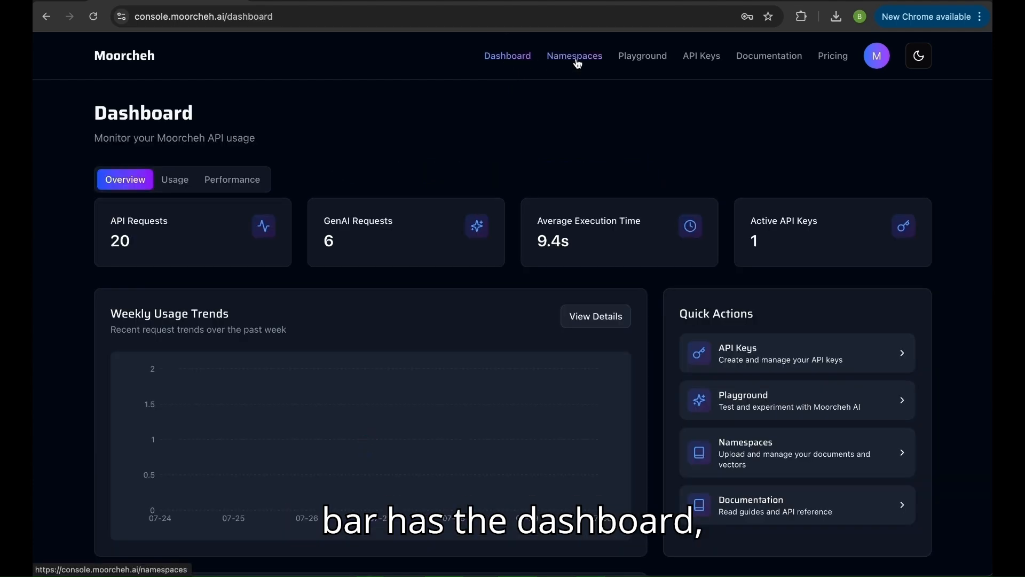
click(575, 60)
click(655, 61)
click(702, 48)
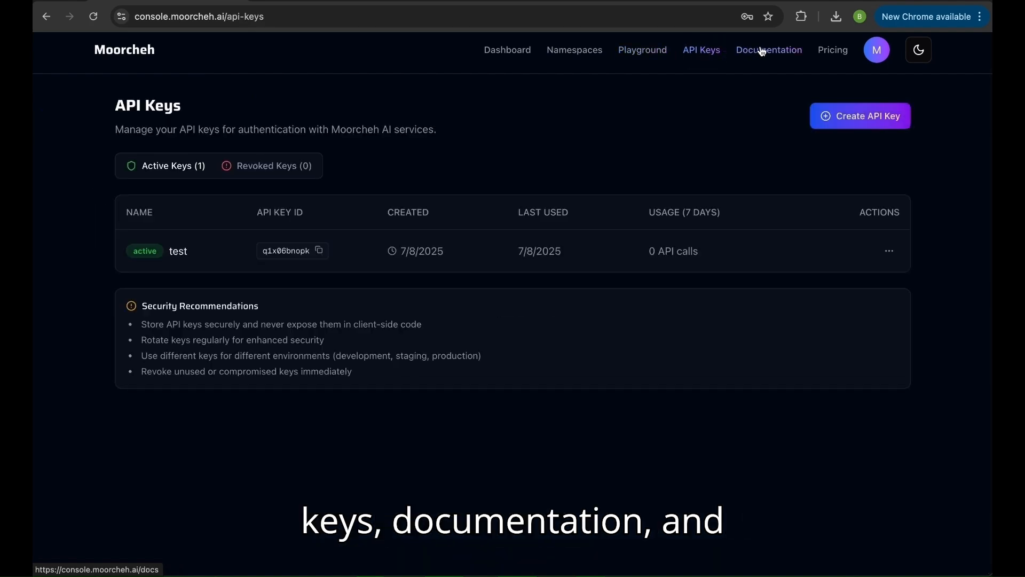
click(761, 52)
click(829, 53)
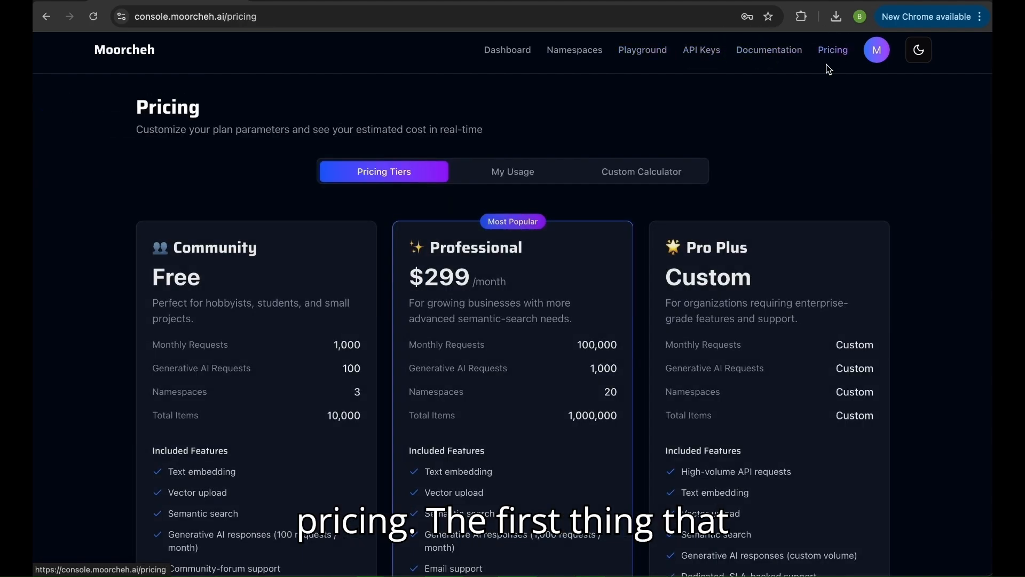
Step: Create a new API key named "chatbot" and close the dialog that displays it
click(708, 59)
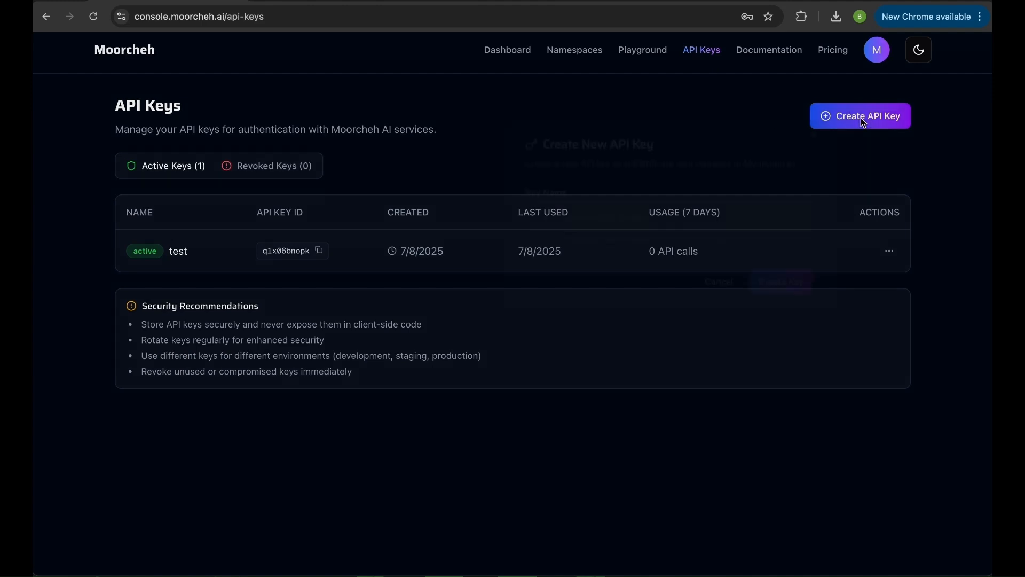
click(861, 118)
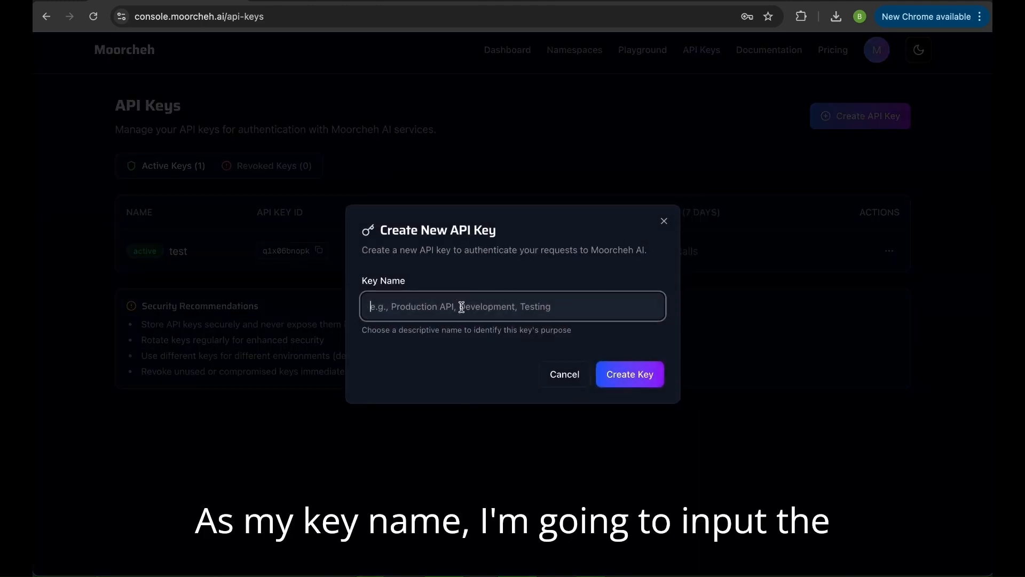
text(chatbot)
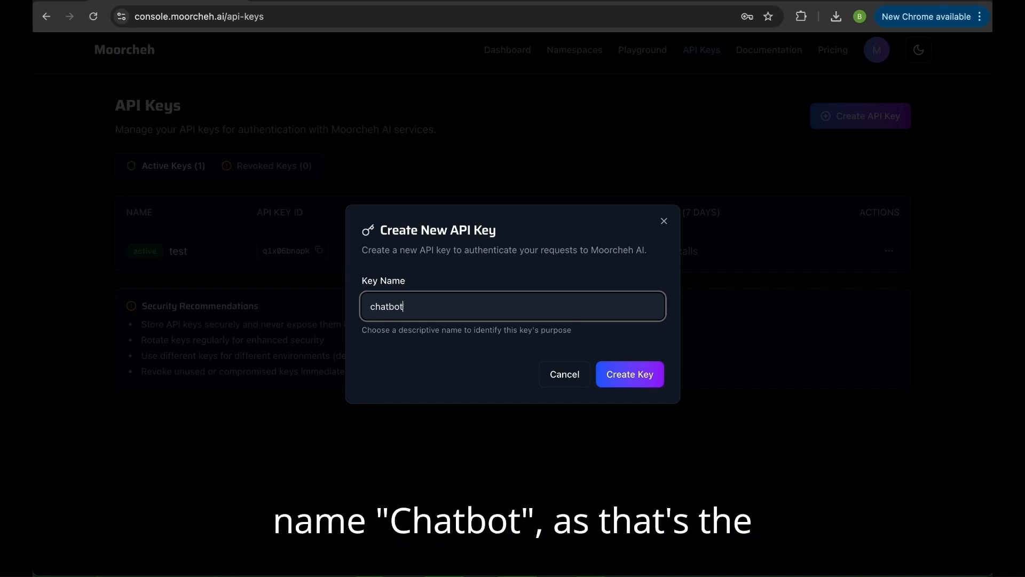
click(439, 355)
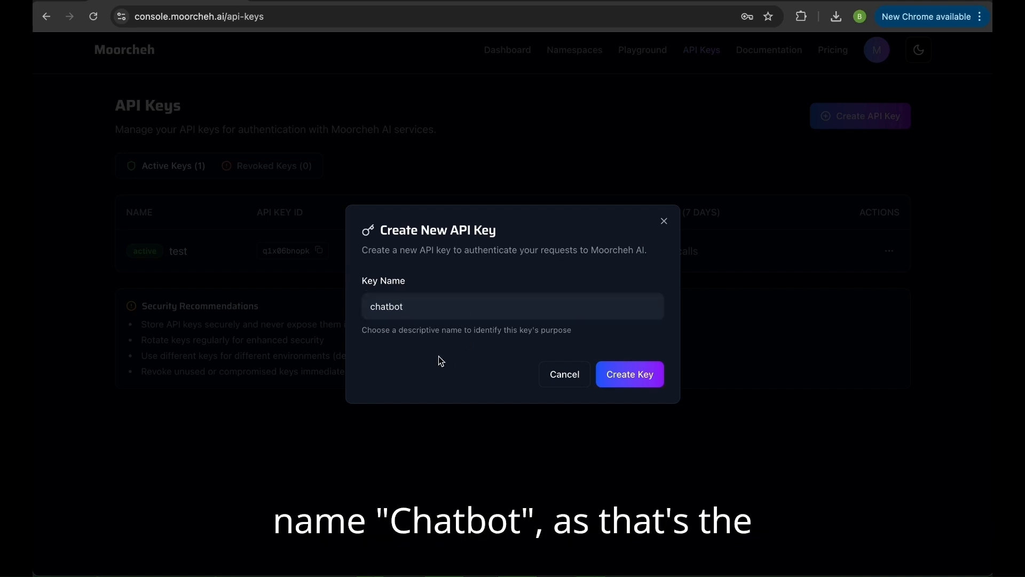
click(646, 375)
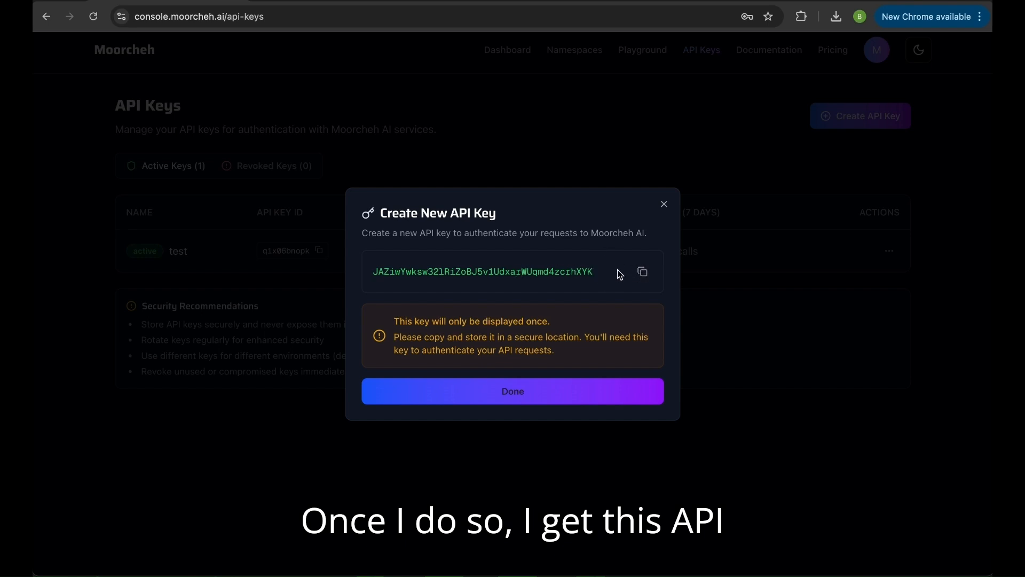
click(577, 391)
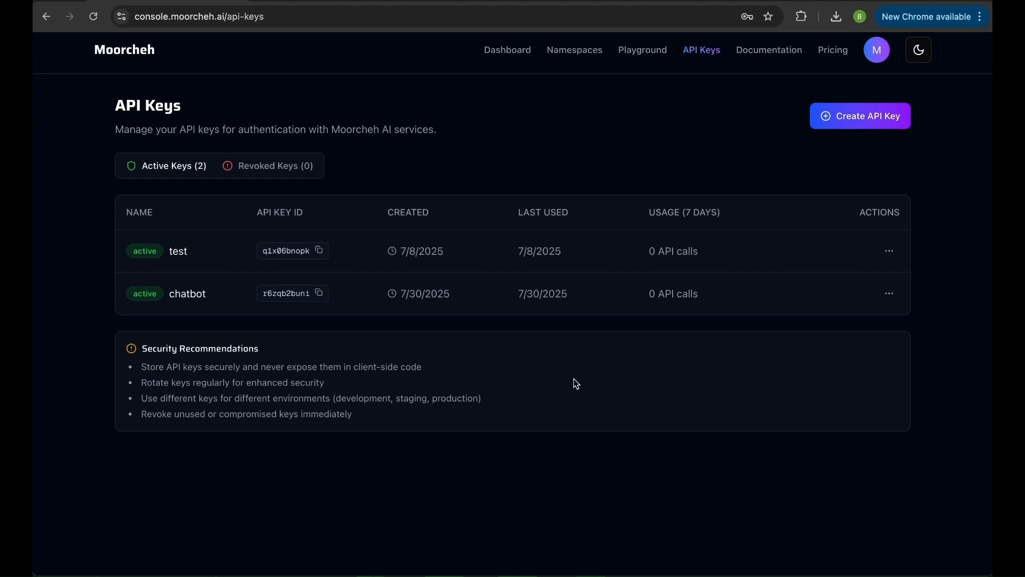
Step: Create a new namespace named "chatbot_documents" with the Text type
click(581, 56)
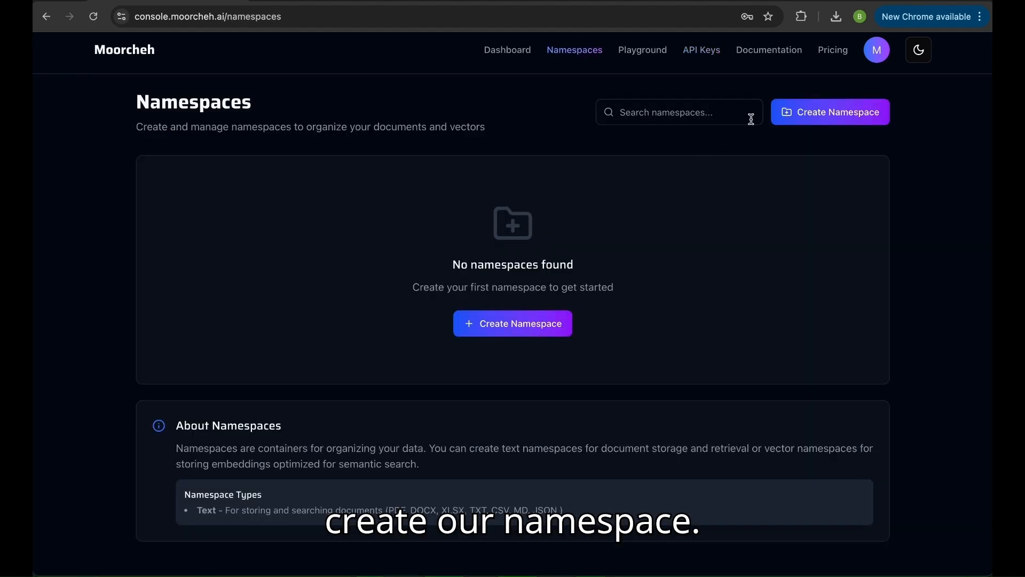
click(526, 327)
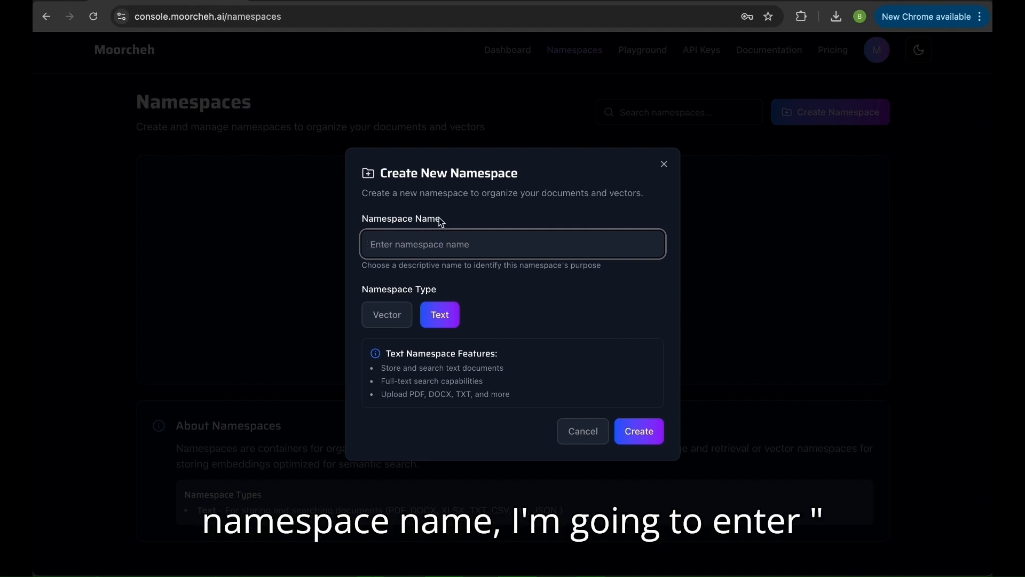
text(chatbot_document)
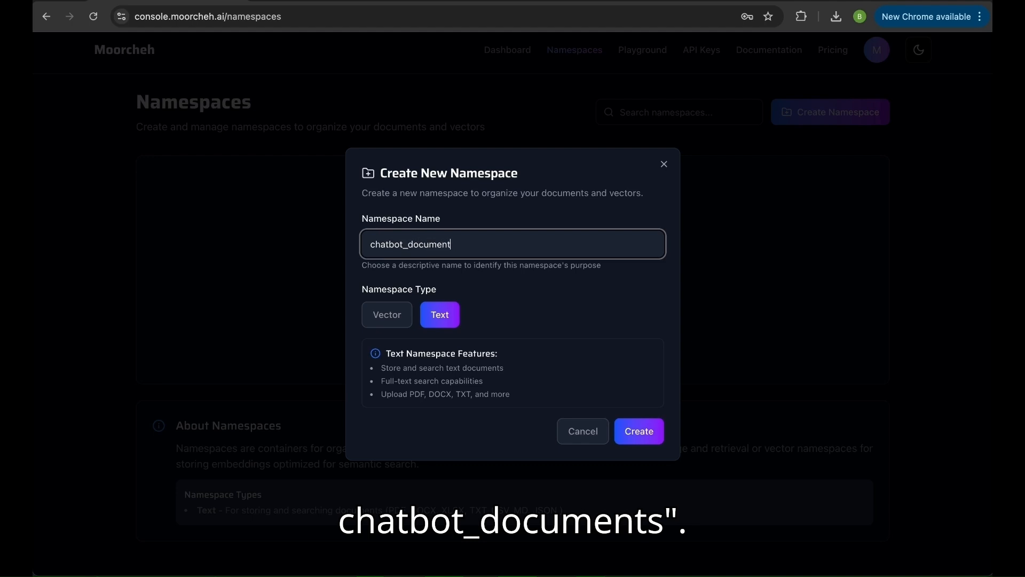
text(s)
click(498, 289)
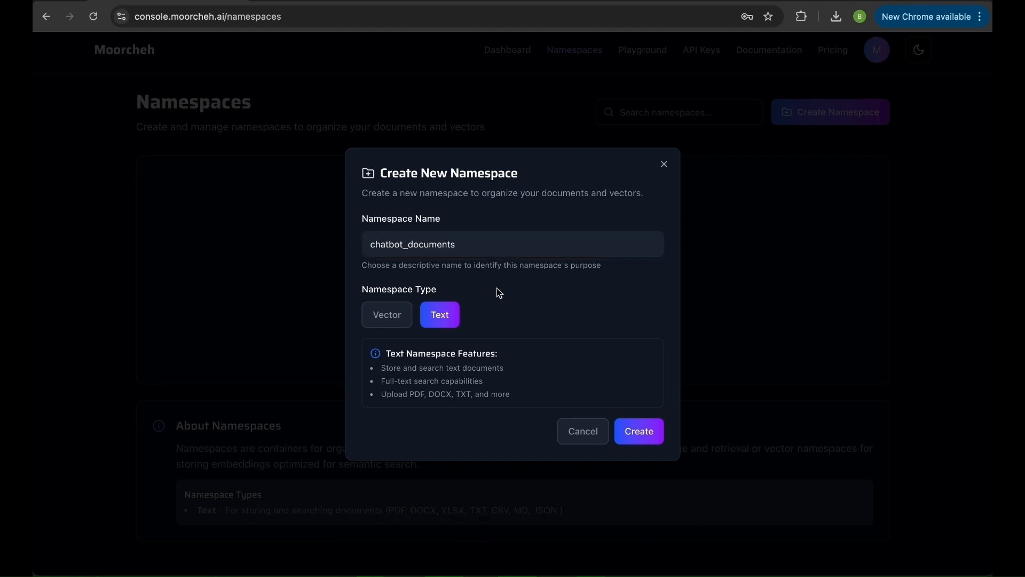
click(395, 315)
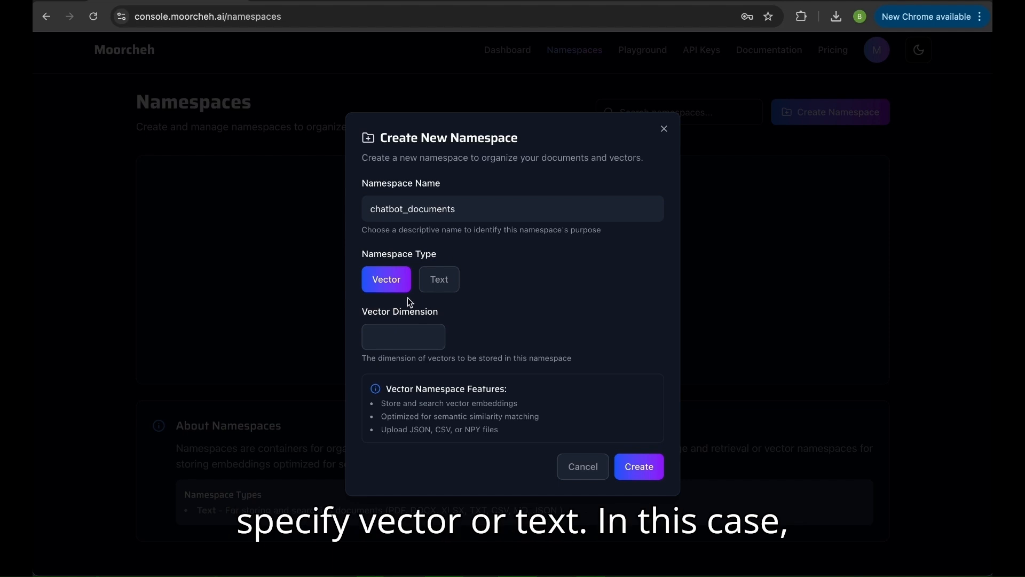
click(450, 277)
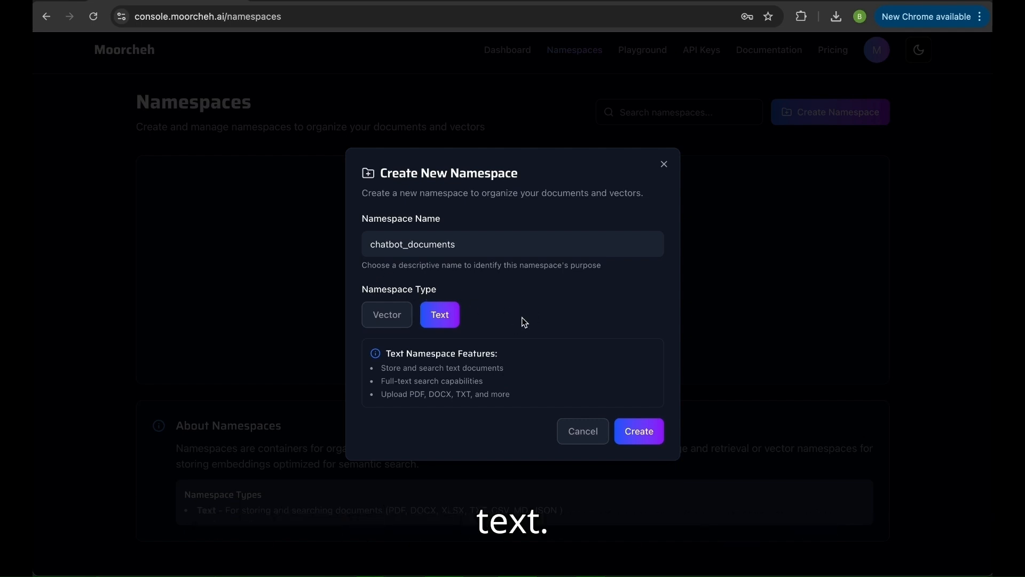
click(654, 438)
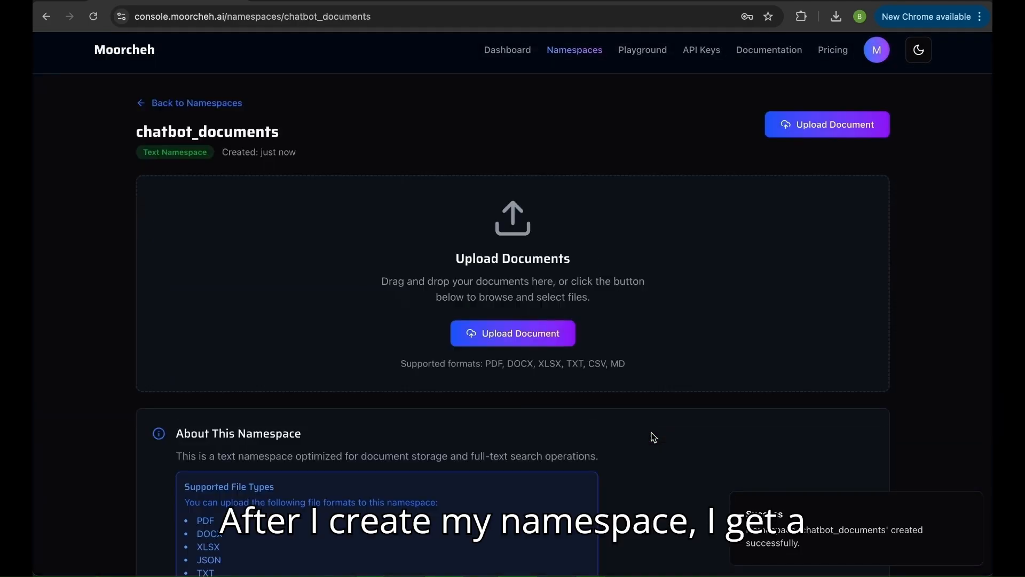
Step: Upload the PDF document "What is Light.pdf" to the chatbot_documents namespace
scroll(613, 255, down, 1)
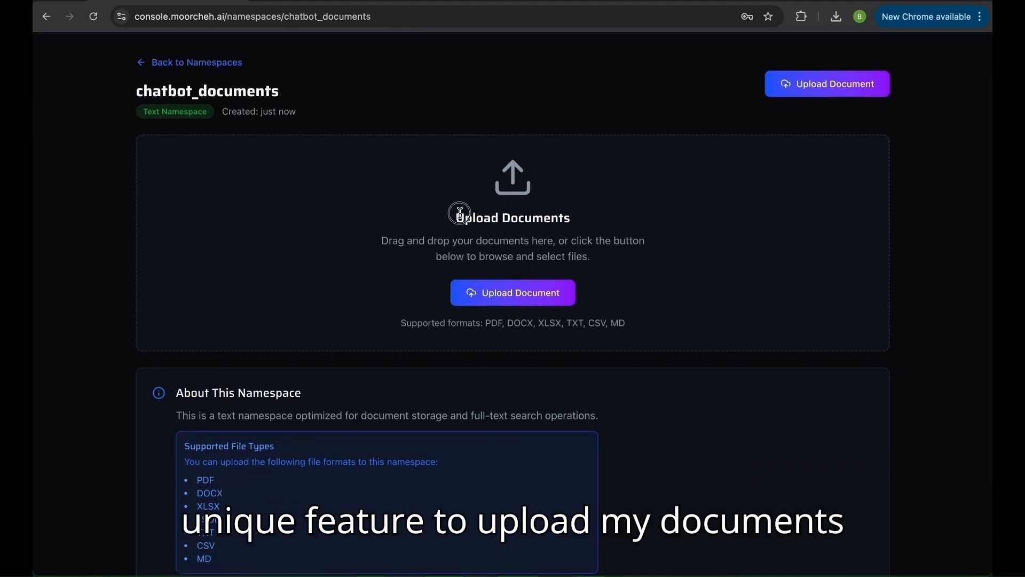
drag(455, 210, 588, 224)
click(584, 243)
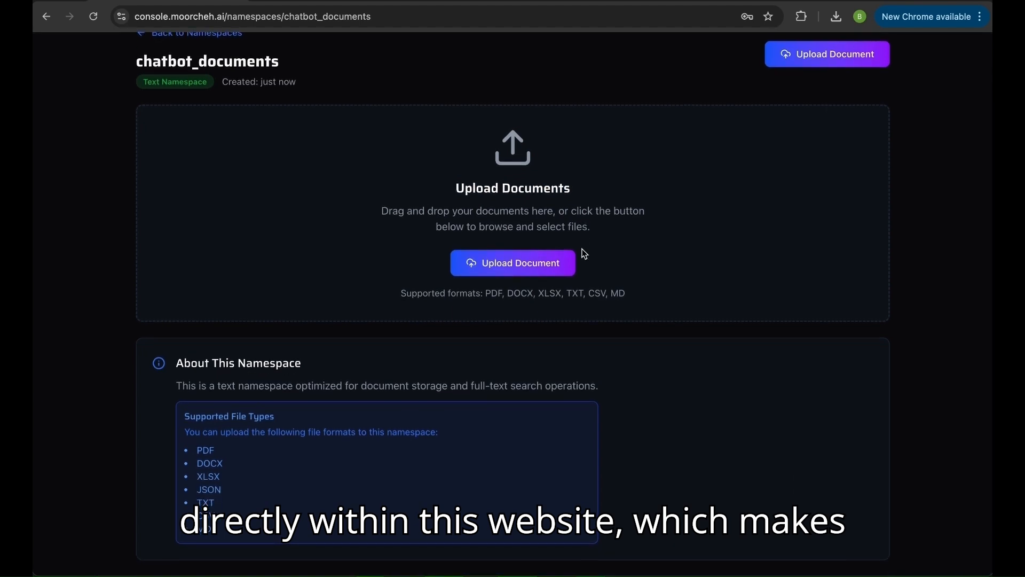
scroll(581, 282, down, 1)
scroll(580, 282, up, 2)
click(549, 339)
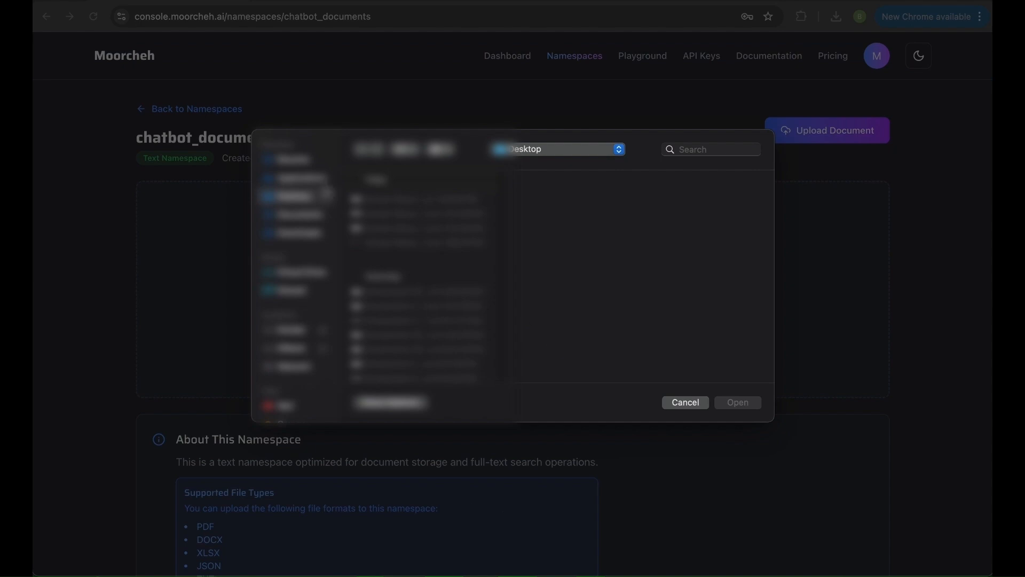
click(317, 234)
double_click(393, 258)
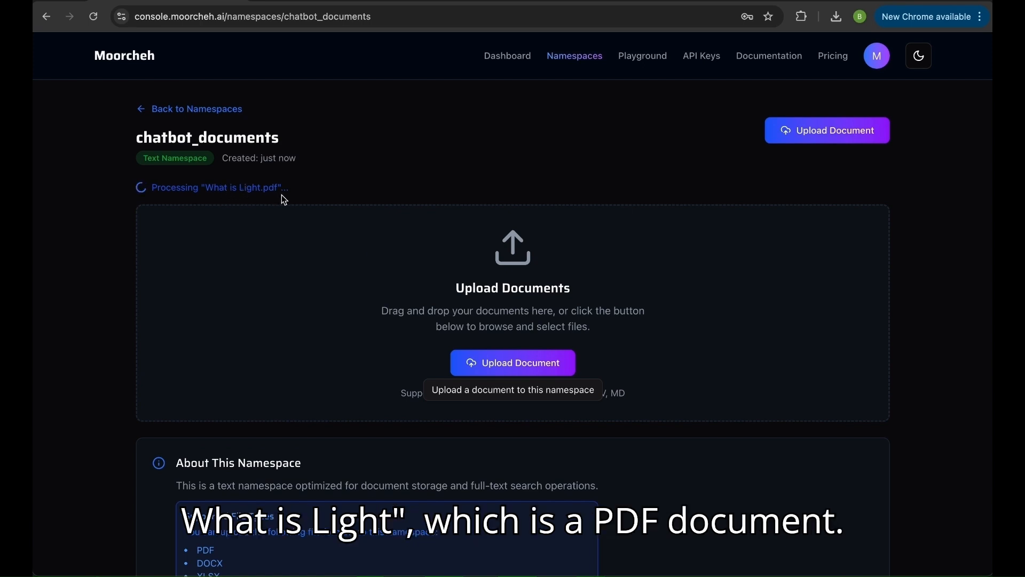
Step: Review the supported file formats for document uploads and check the namespace's uploaded files list
scroll(400, 408, down, 1)
scroll(400, 409, down, 1)
drag(401, 339, 623, 349)
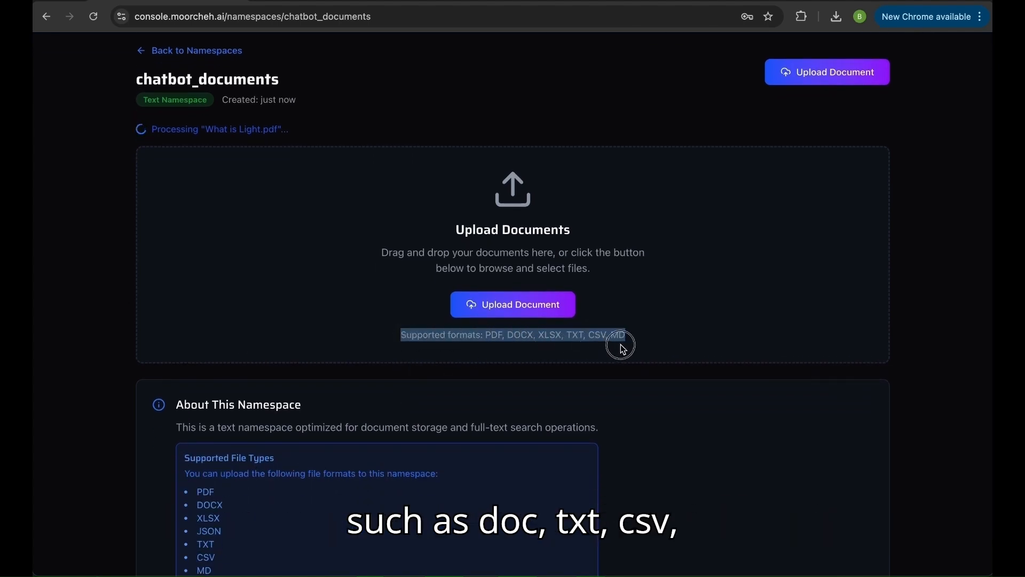
click(618, 341)
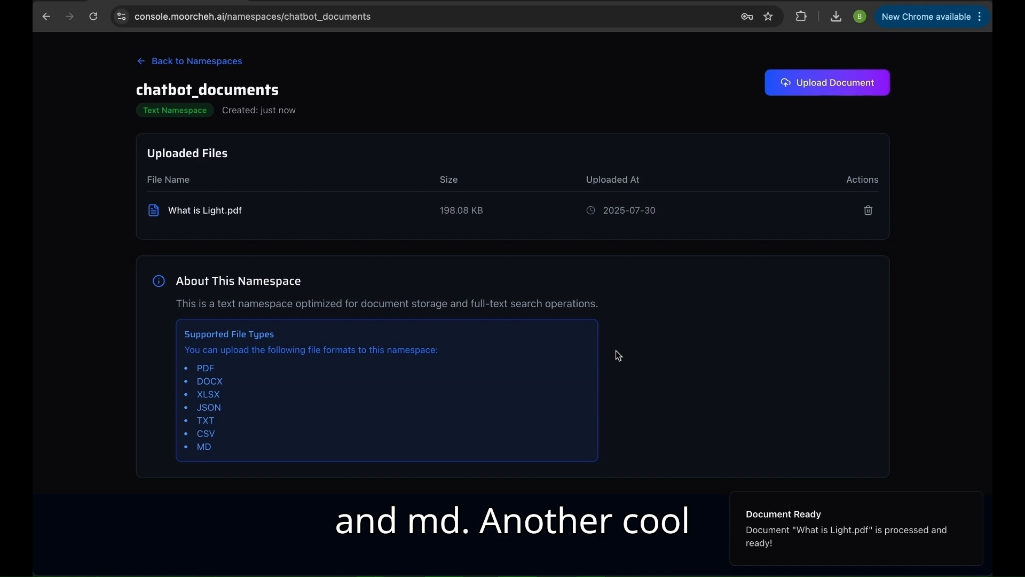
scroll(616, 350, up, 2)
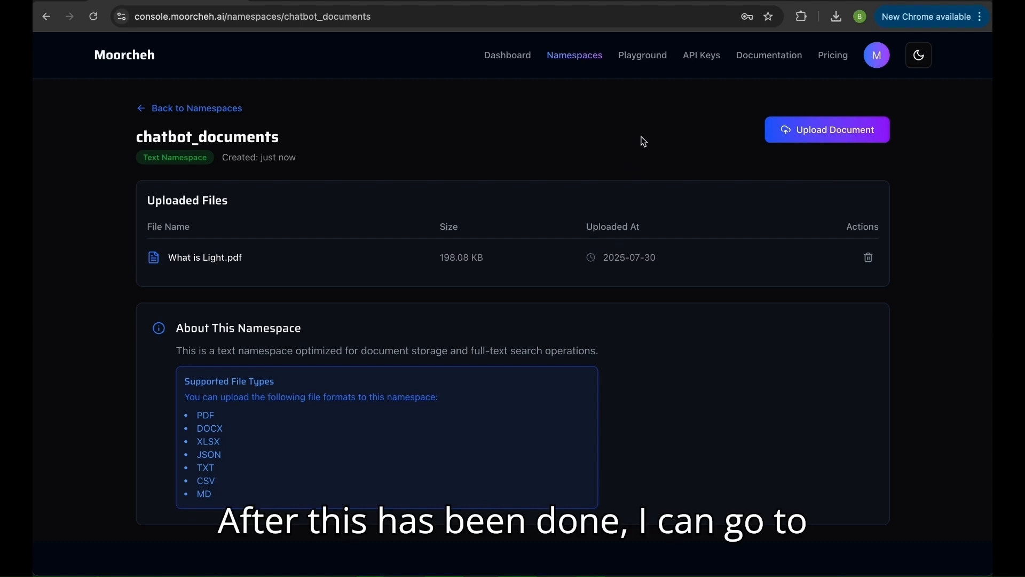
Step: Ask the chatbot "what is light?" in the Playground with the chatbot_documents namespace selected
click(645, 57)
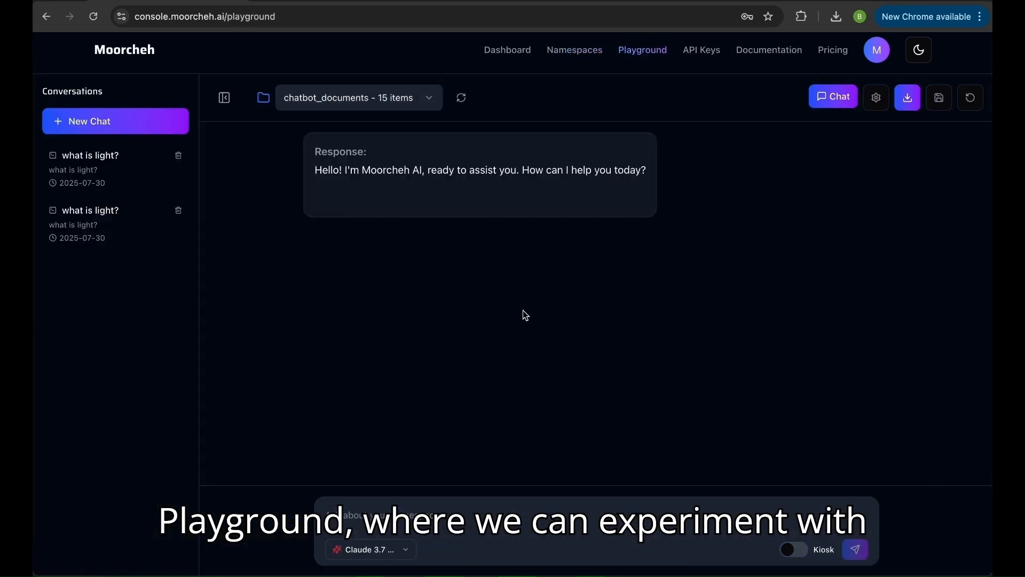
click(426, 100)
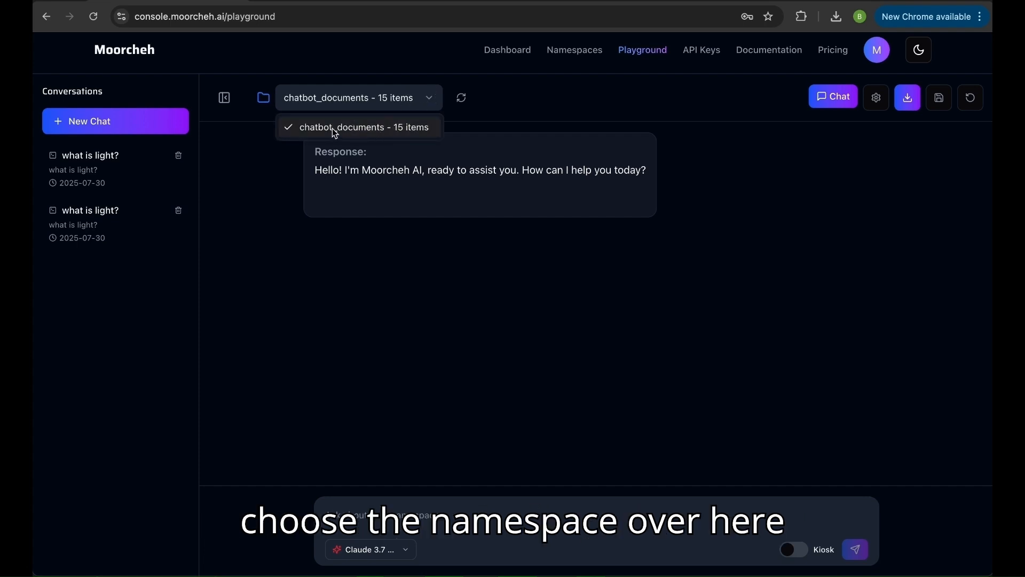
click(334, 134)
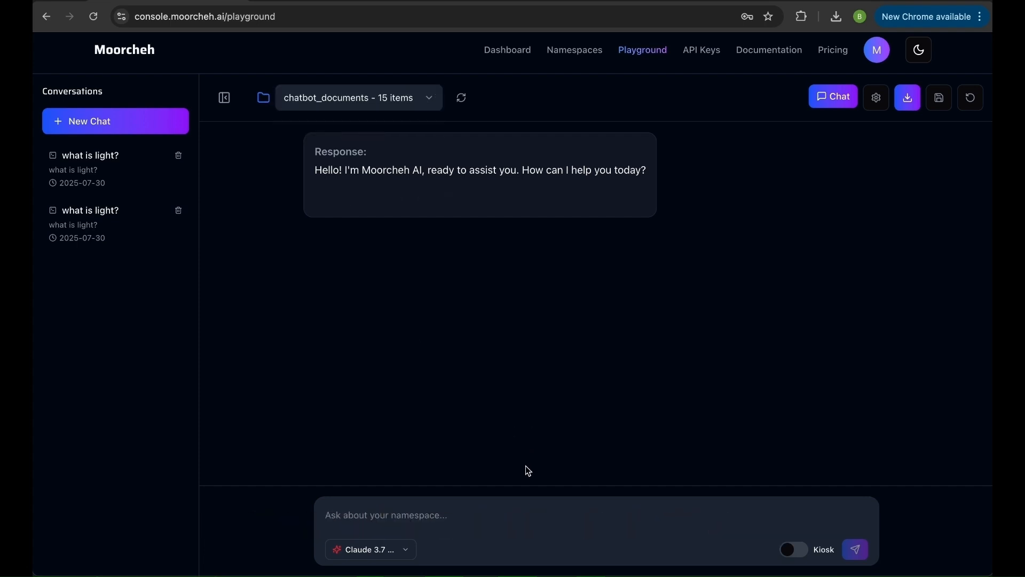
drag(352, 511, 458, 514)
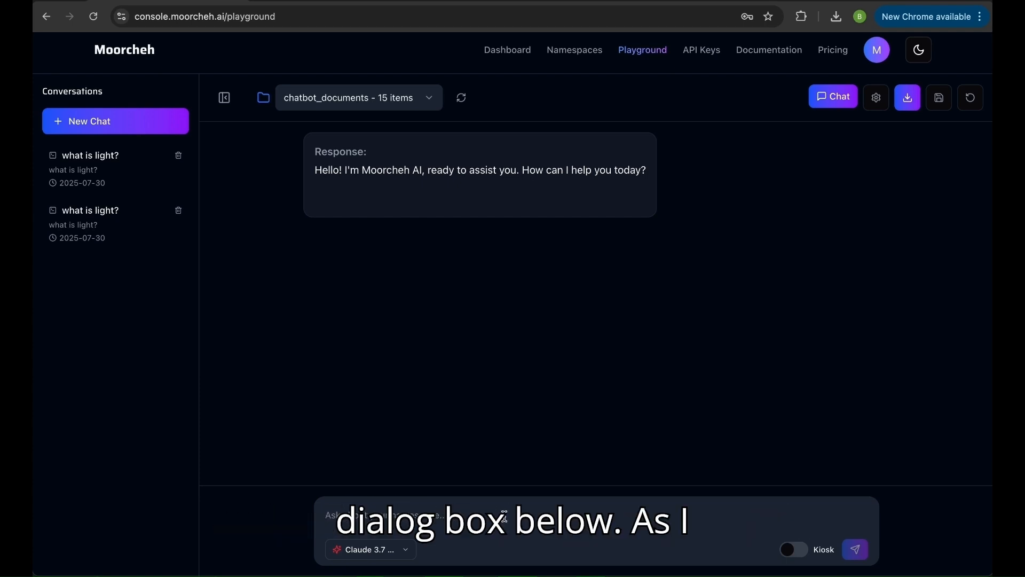
text(wh)
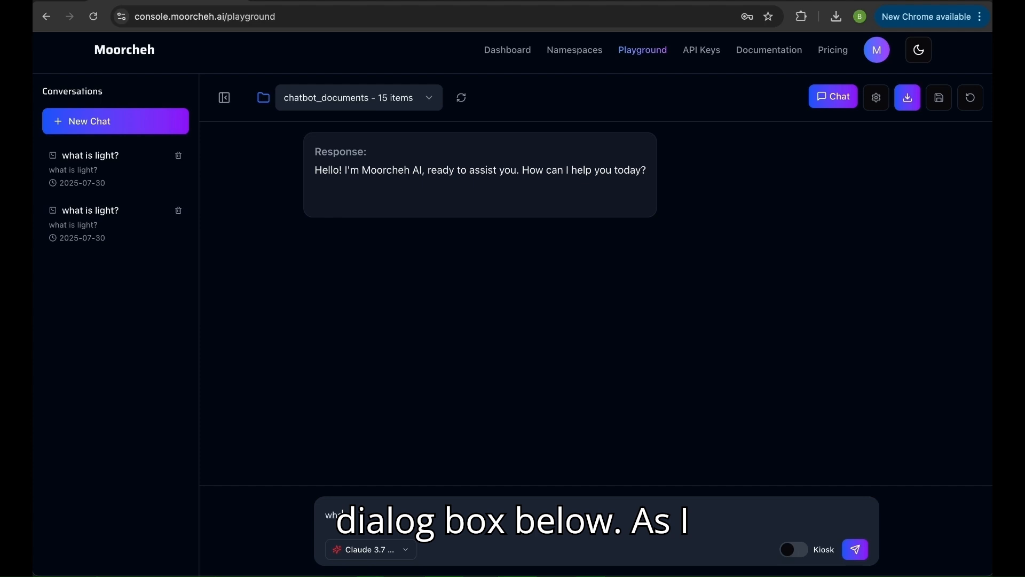
text(at is light)
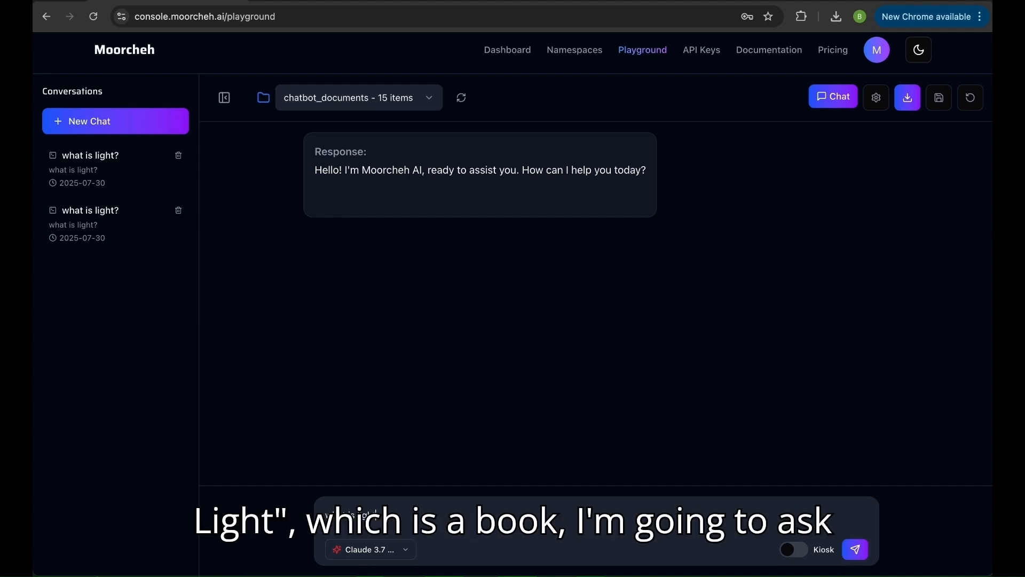
text(?)
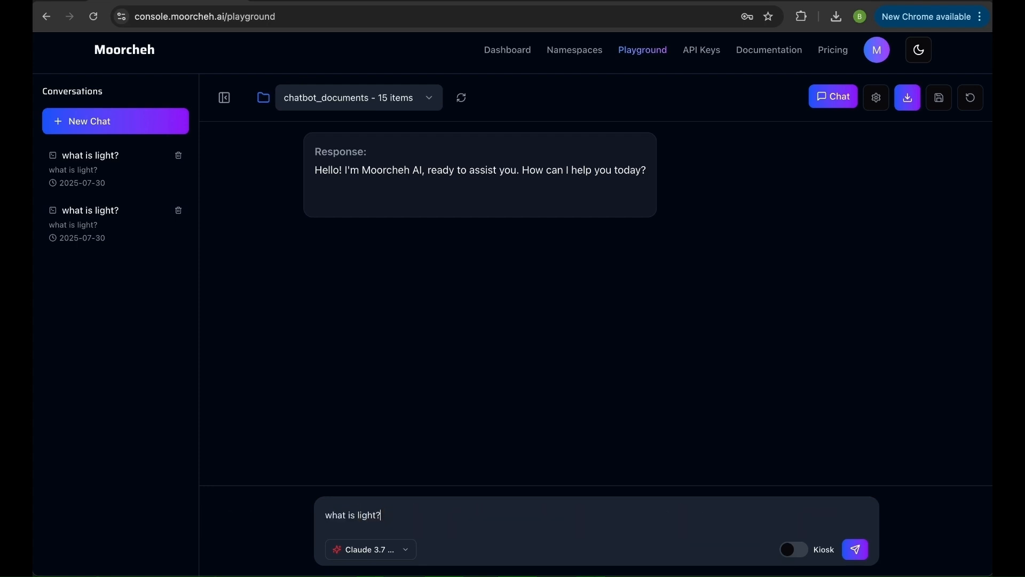
key(Return)
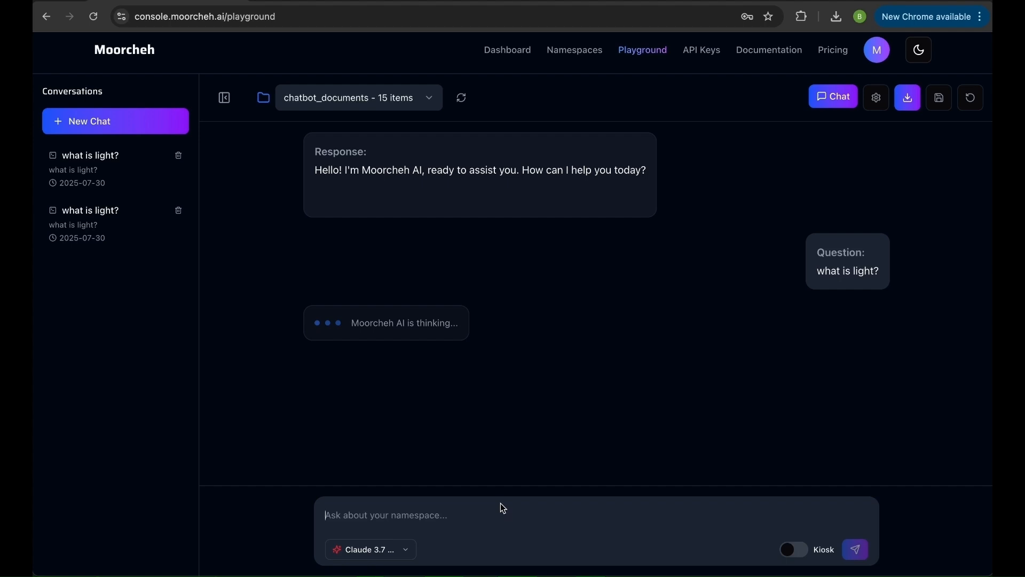
Step: Look through the AI models available for the conversation and close the list without changing the selection
click(405, 550)
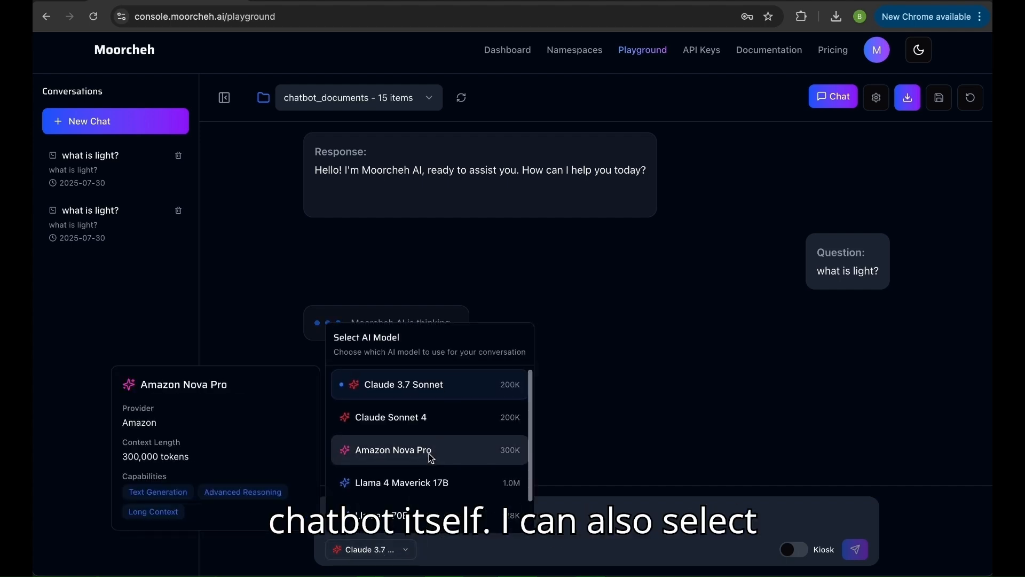
scroll(431, 454, down, 1)
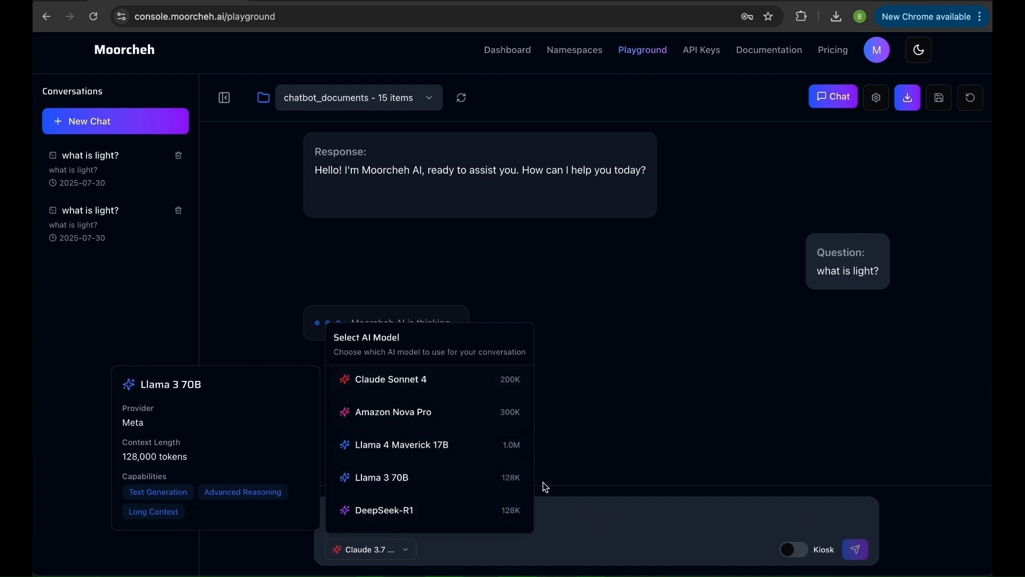
click(576, 506)
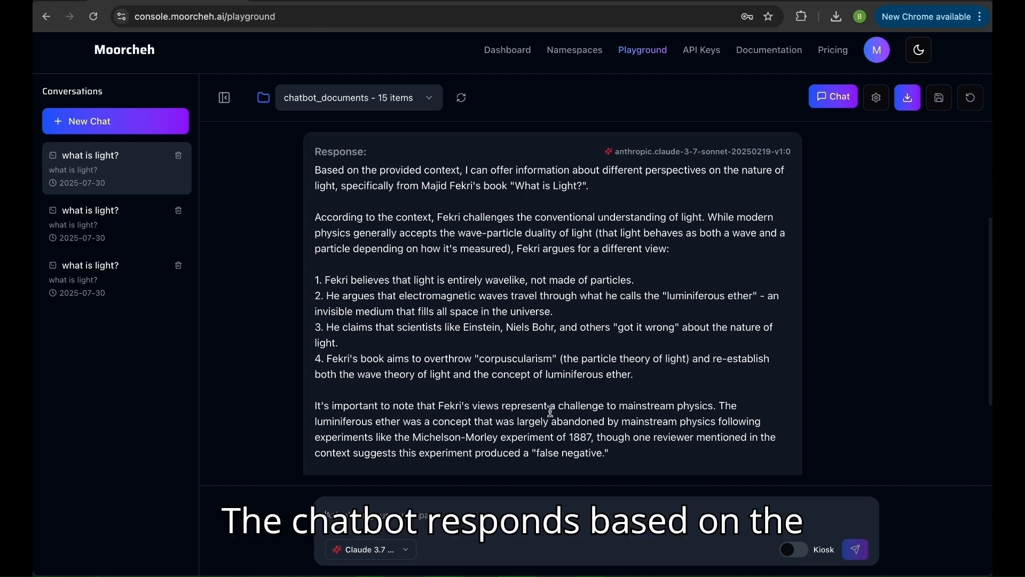
Step: Read the chatbot's answer and show the metadata details beneath it
scroll(551, 412, down, 3)
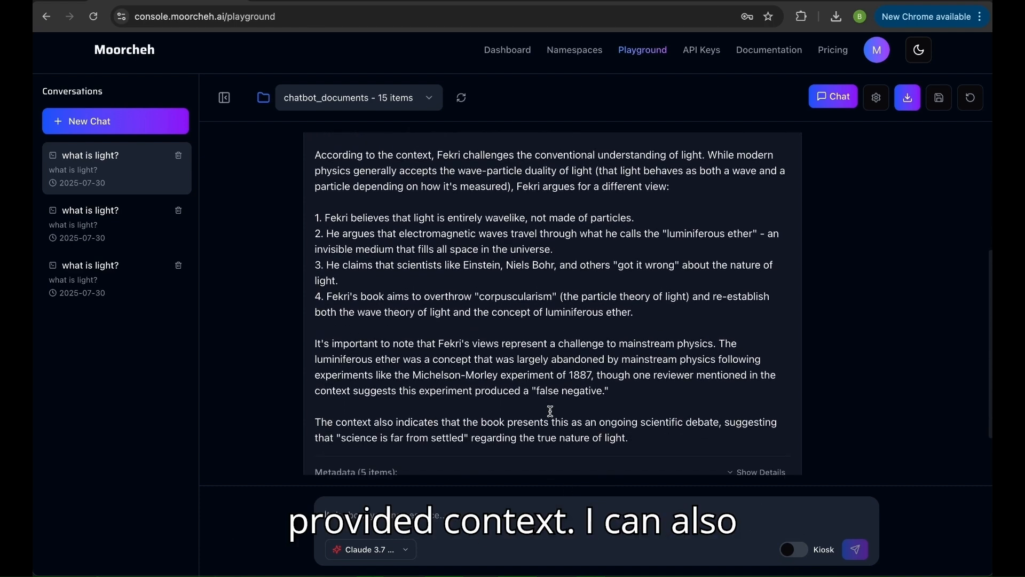
click(739, 390)
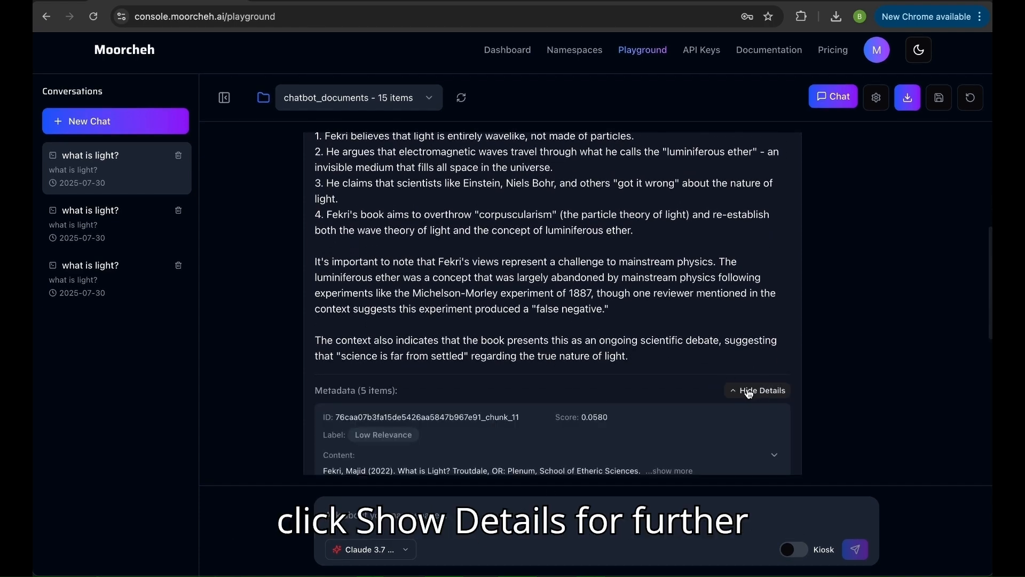
scroll(749, 394, down, 2)
scroll(750, 394, down, 3)
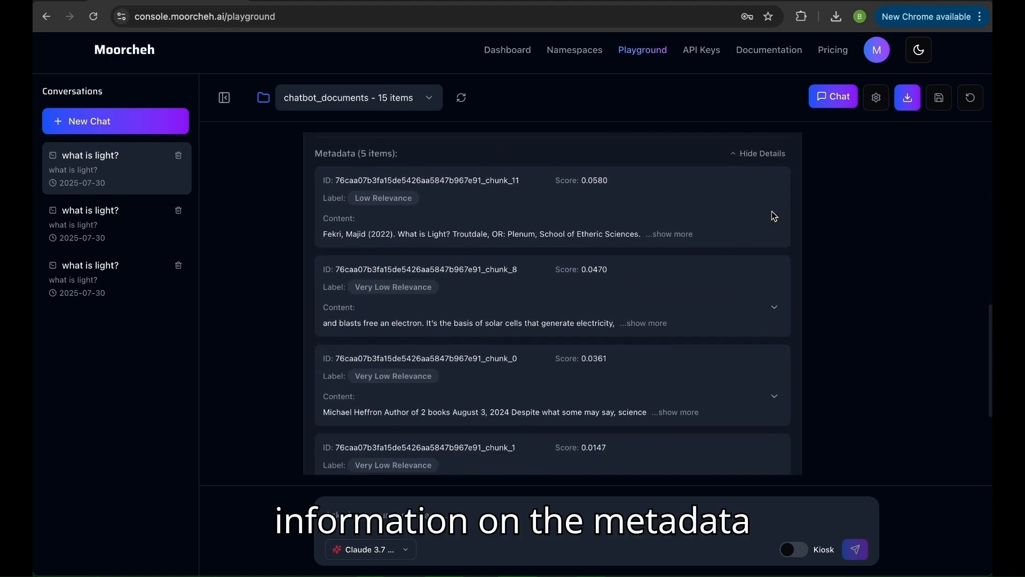
Step: Expand and read the content of the first four source chunks in the answer's metadata
click(774, 219)
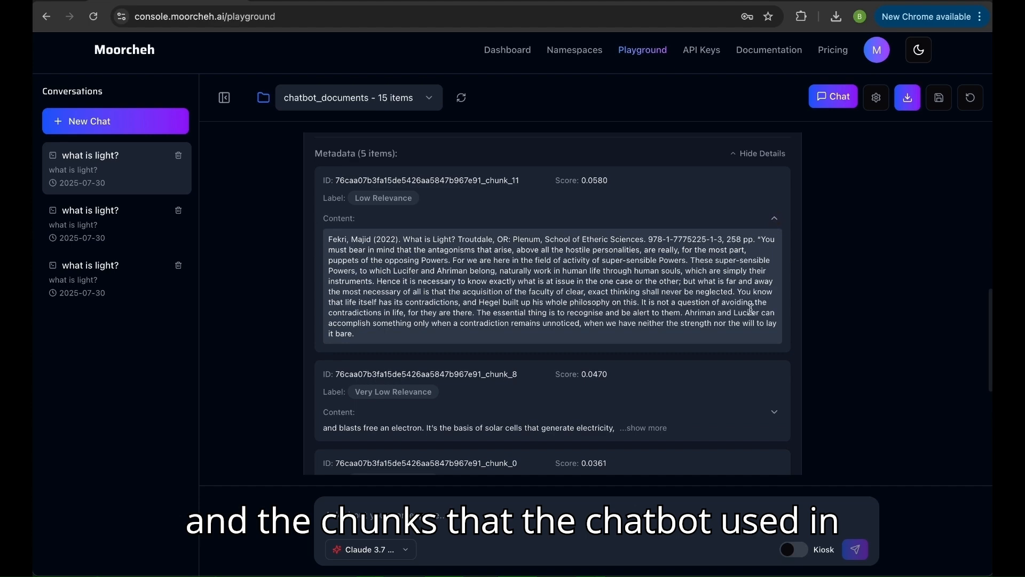
scroll(751, 309, down, 1)
click(774, 360)
scroll(773, 360, down, 2)
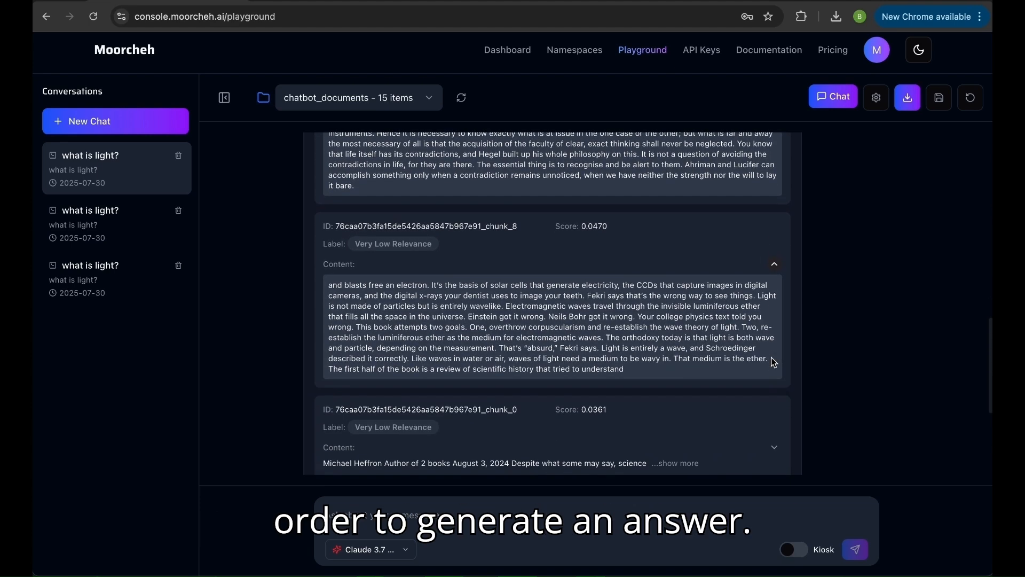
click(774, 446)
scroll(771, 444, down, 3)
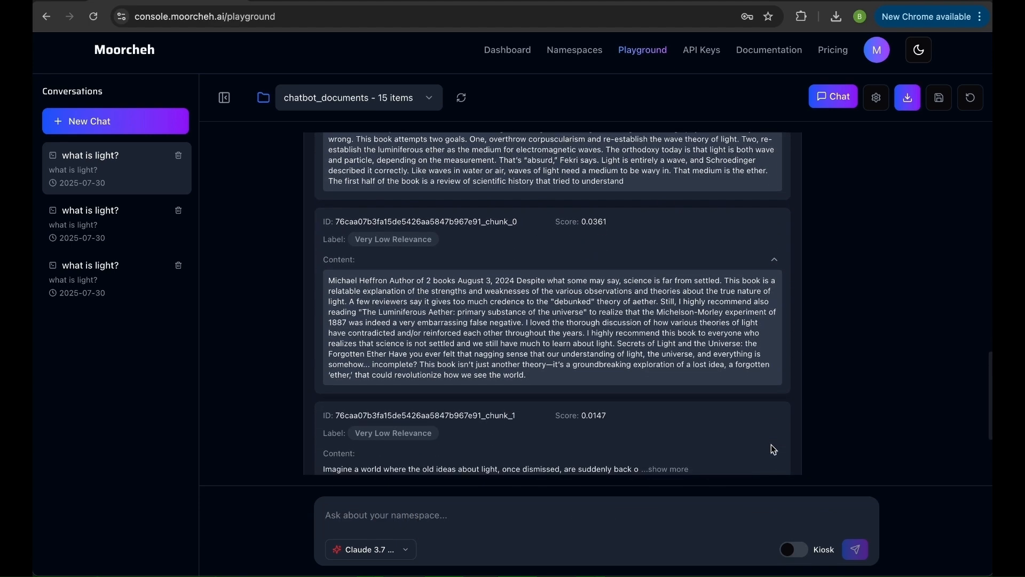
click(774, 447)
scroll(701, 385, down, 3)
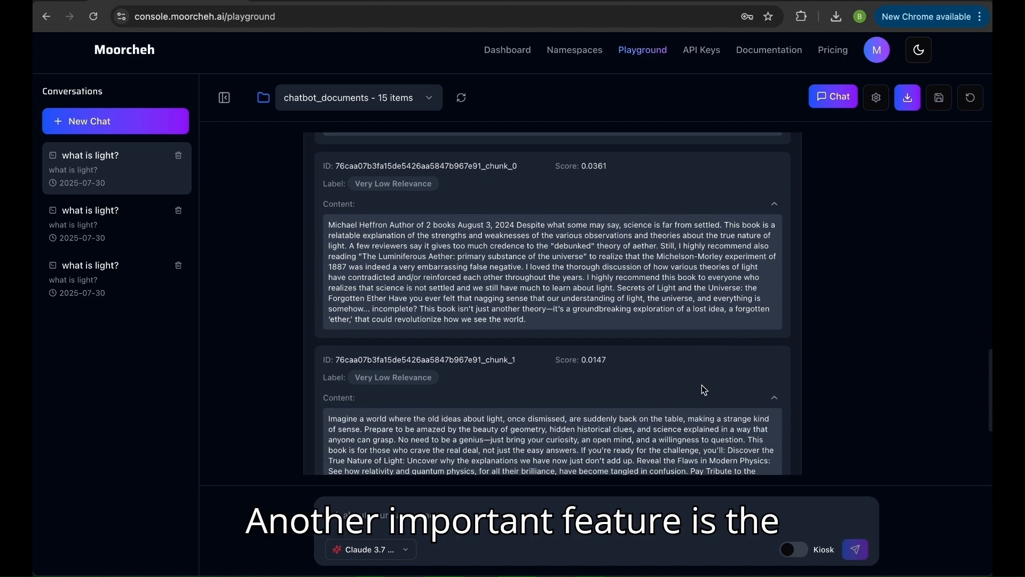
Step: Examine the chunks' relevance scores, expand the last chunk's content, and return toward the first chunks
drag(558, 257, 610, 261)
click(610, 279)
scroll(610, 279, down, 3)
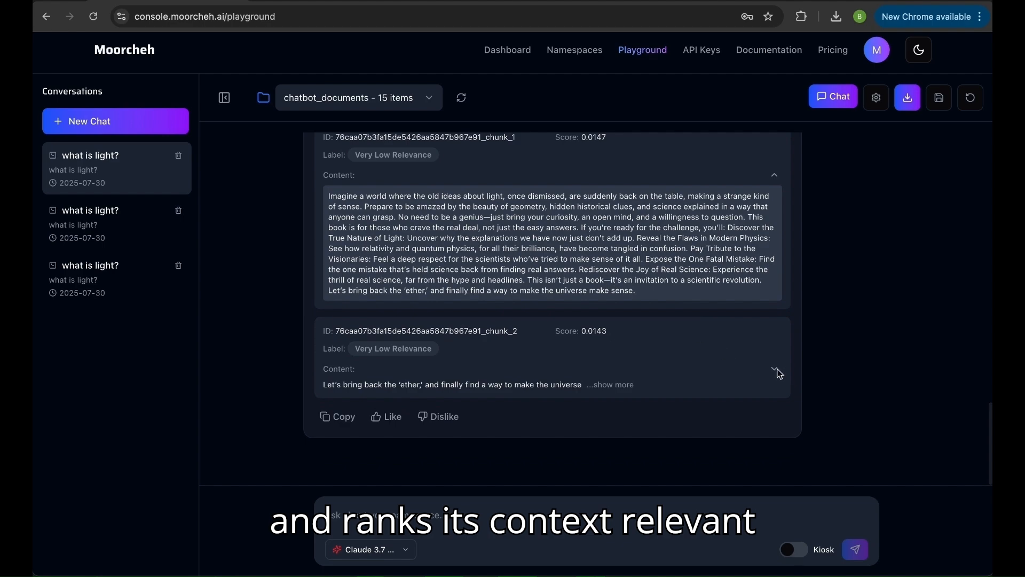
click(614, 385)
scroll(688, 388, down, 1)
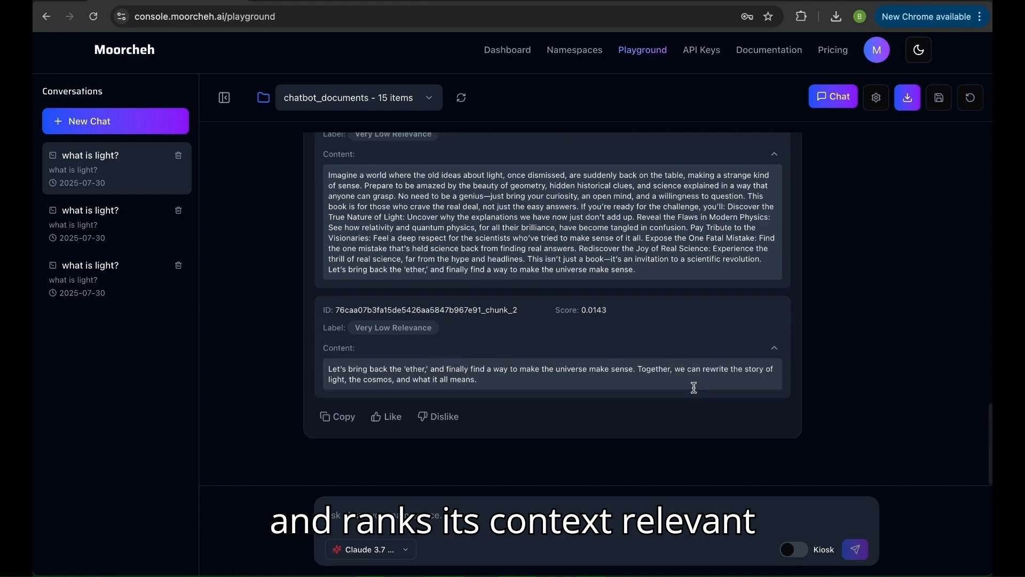
scroll(693, 387, up, 15)
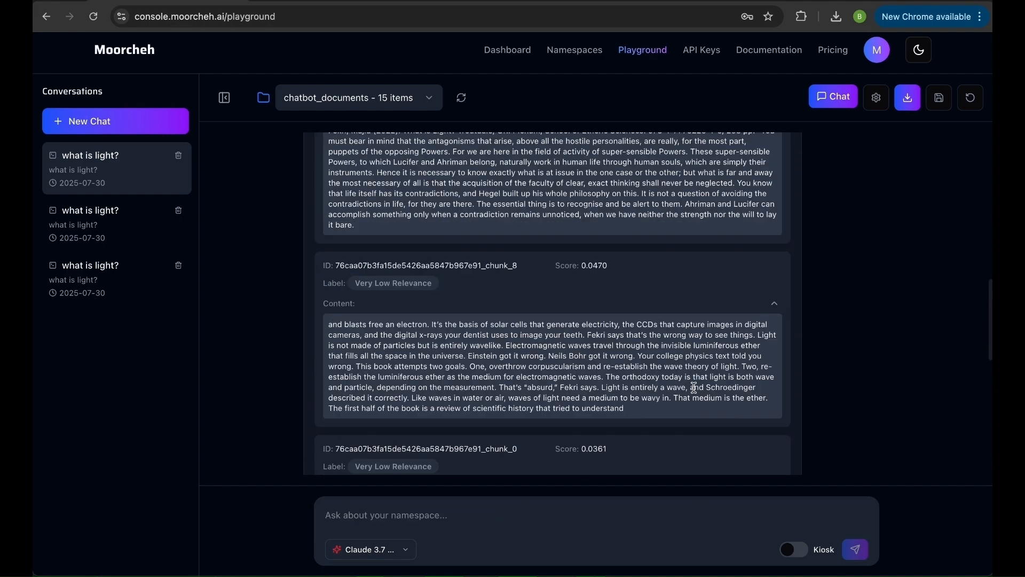
Step: Open the Playground settings and read the header prompt and the footer prompt
scroll(694, 387, up, 8)
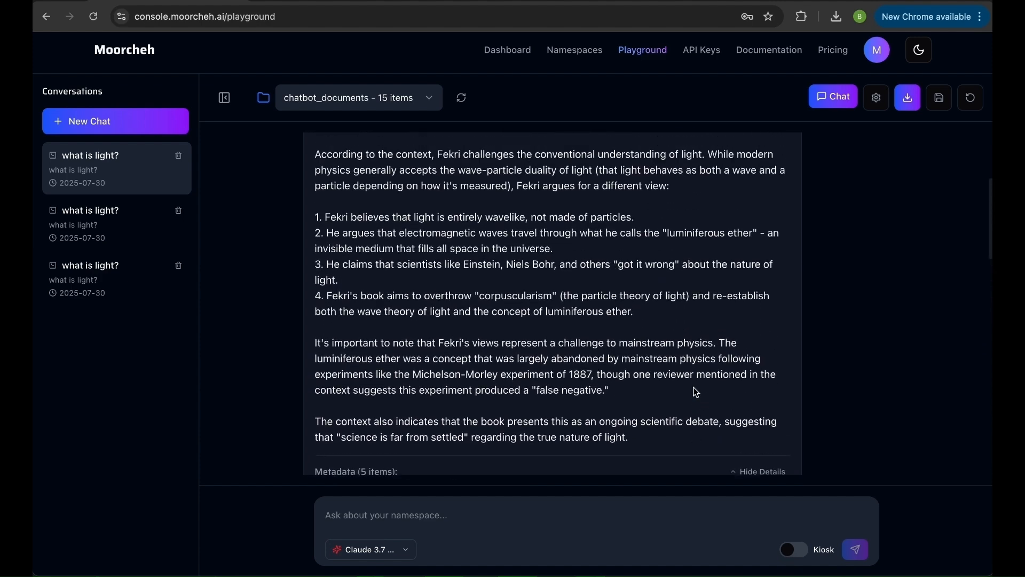
click(876, 98)
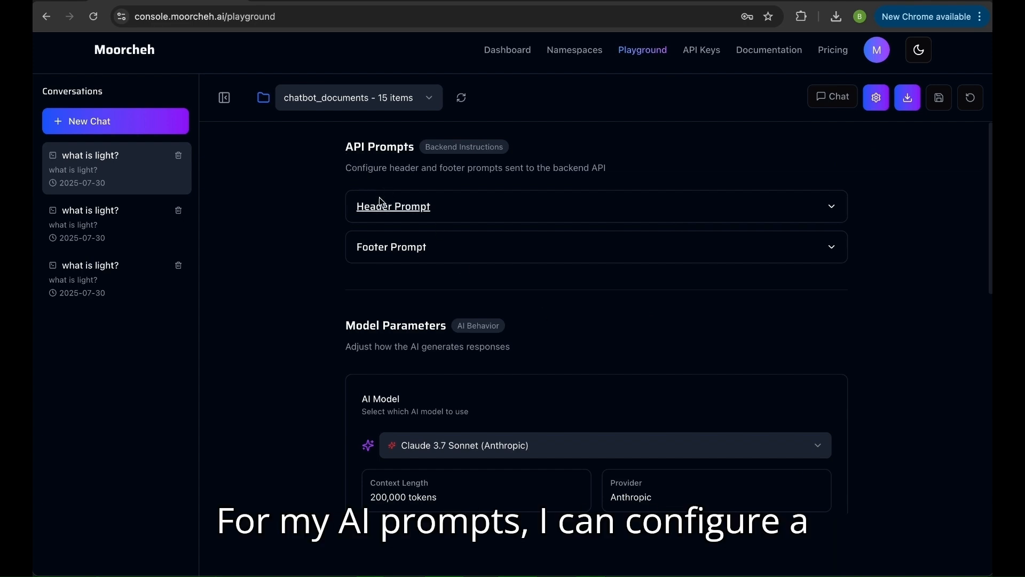
click(400, 213)
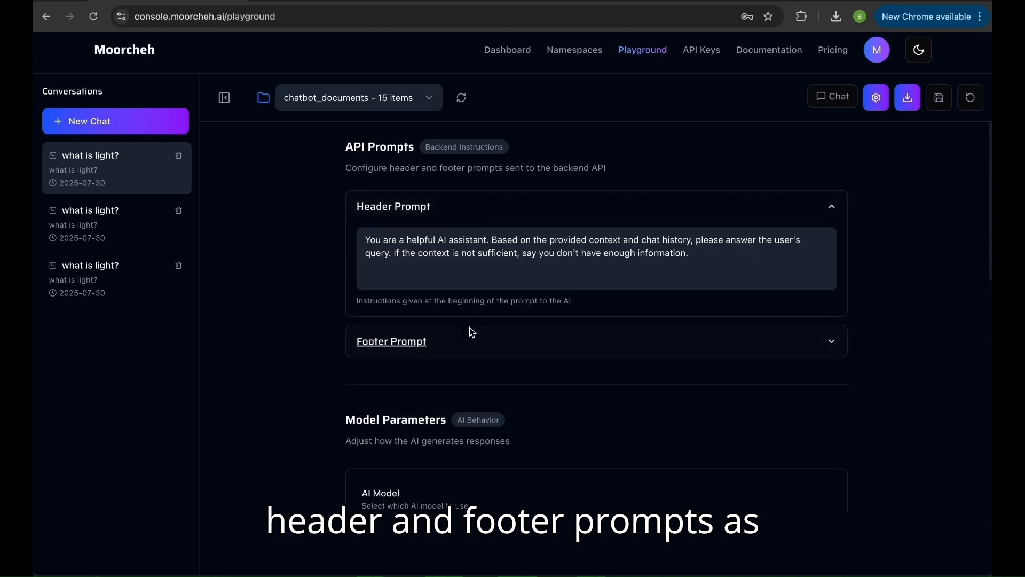
click(475, 339)
scroll(475, 331, down, 2)
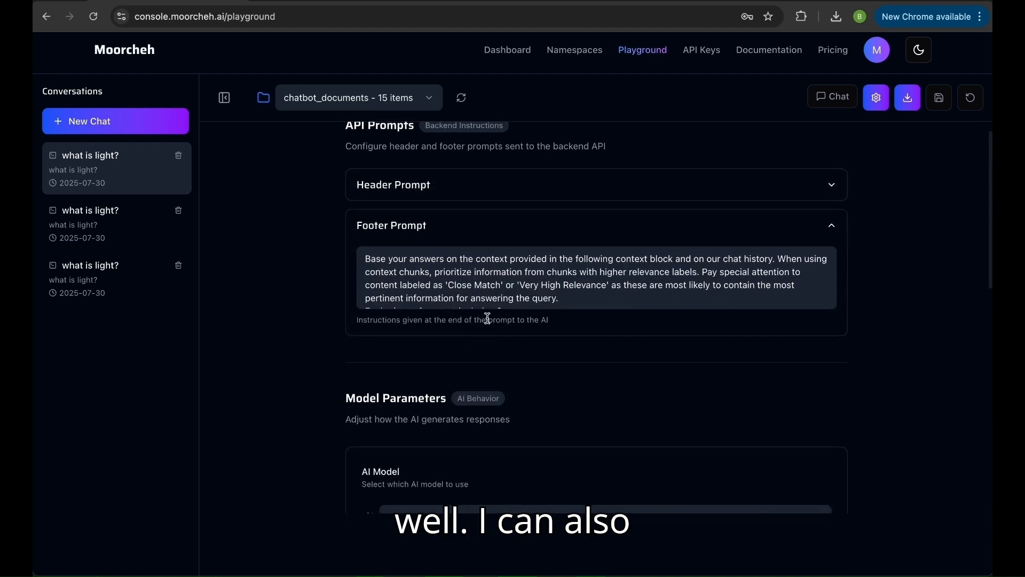
Step: Review the AI models offered under Model Parameters and close the list without changing the selection
scroll(490, 316, down, 3)
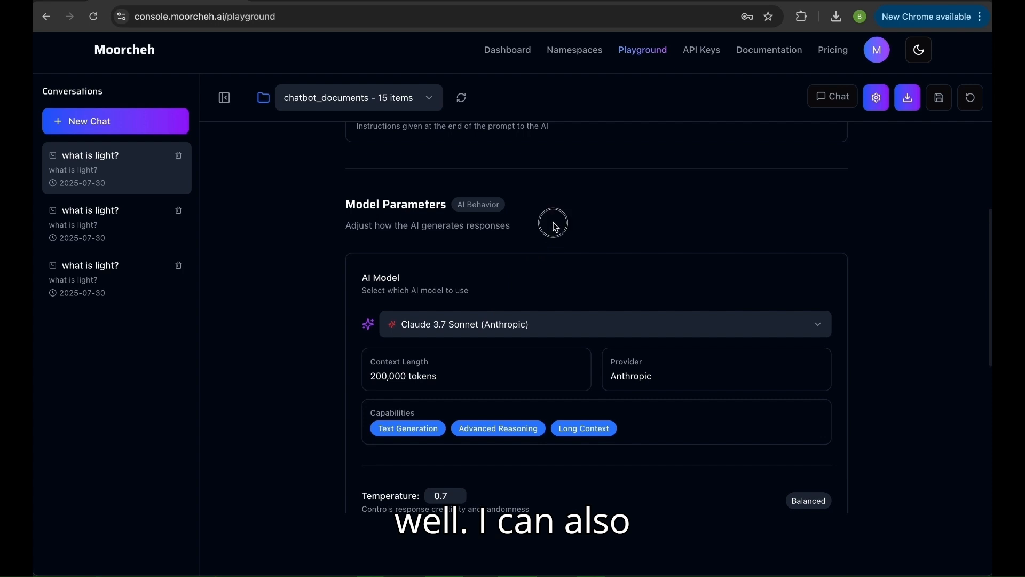
scroll(553, 222, down, 2)
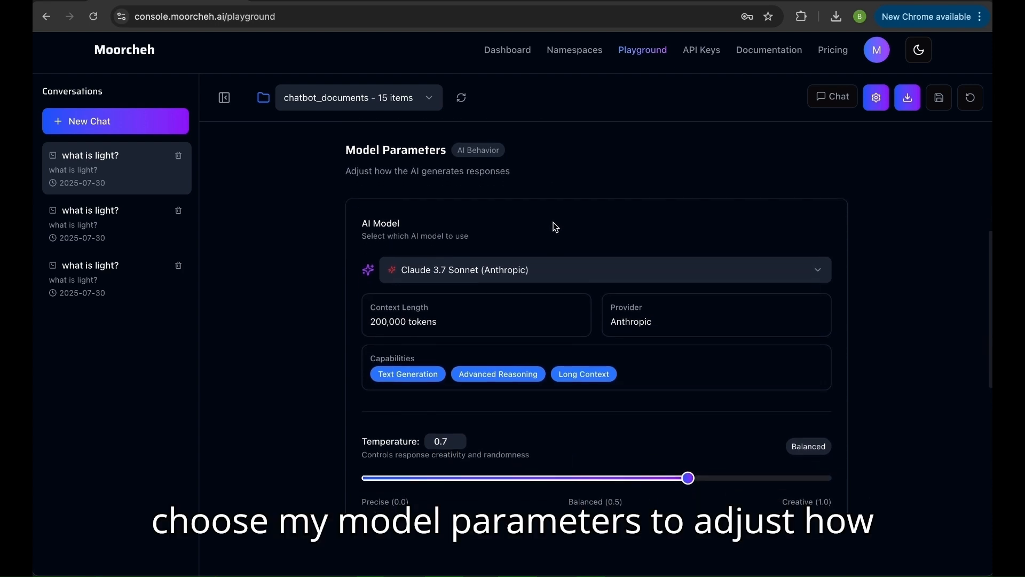
scroll(554, 224, down, 2)
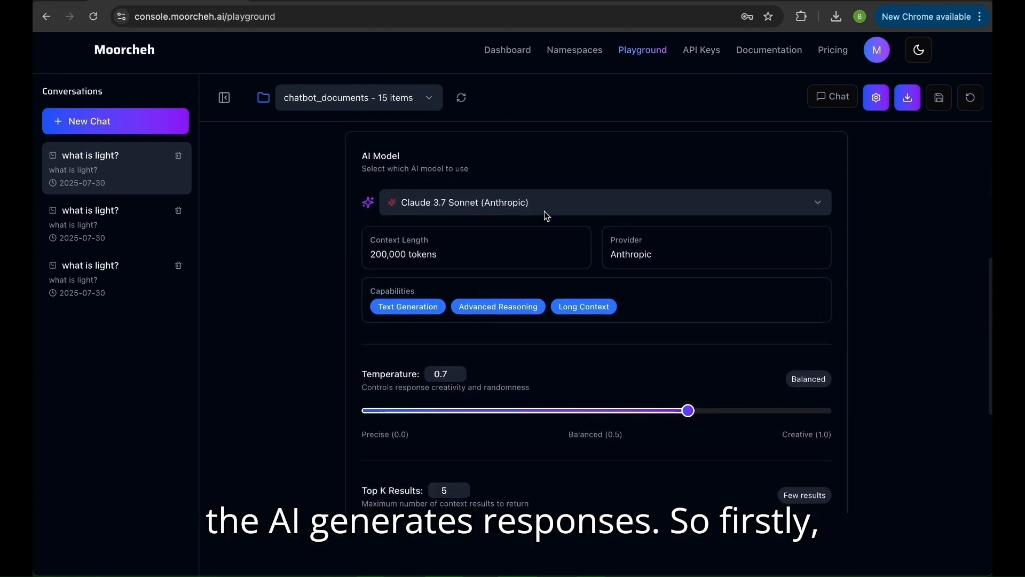
click(540, 205)
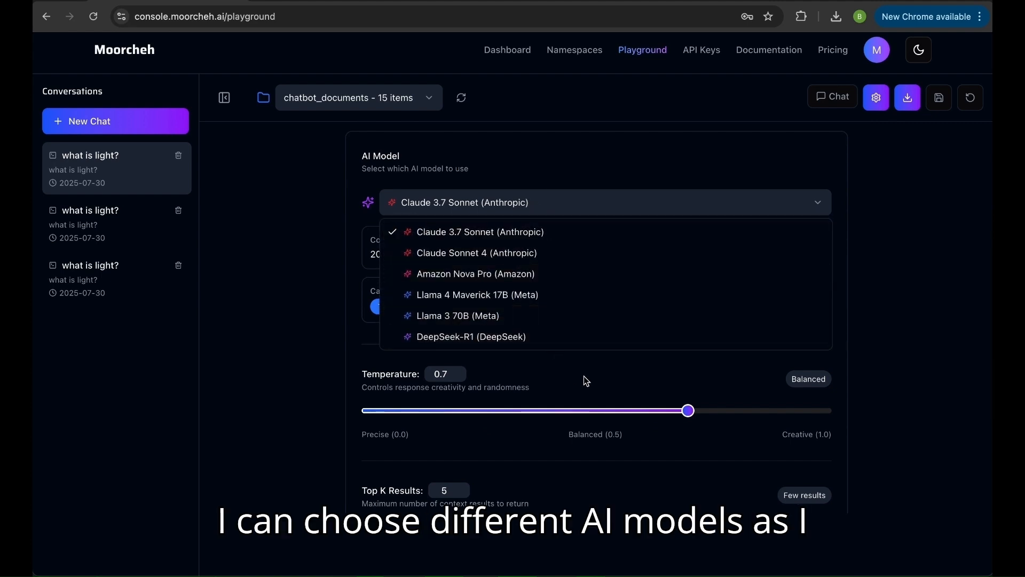
click(901, 347)
Step: Review the Temperature, Top K Results and Relevance Threshold parameters and the Advanced Options
scroll(743, 398, down, 4)
scroll(743, 399, down, 2)
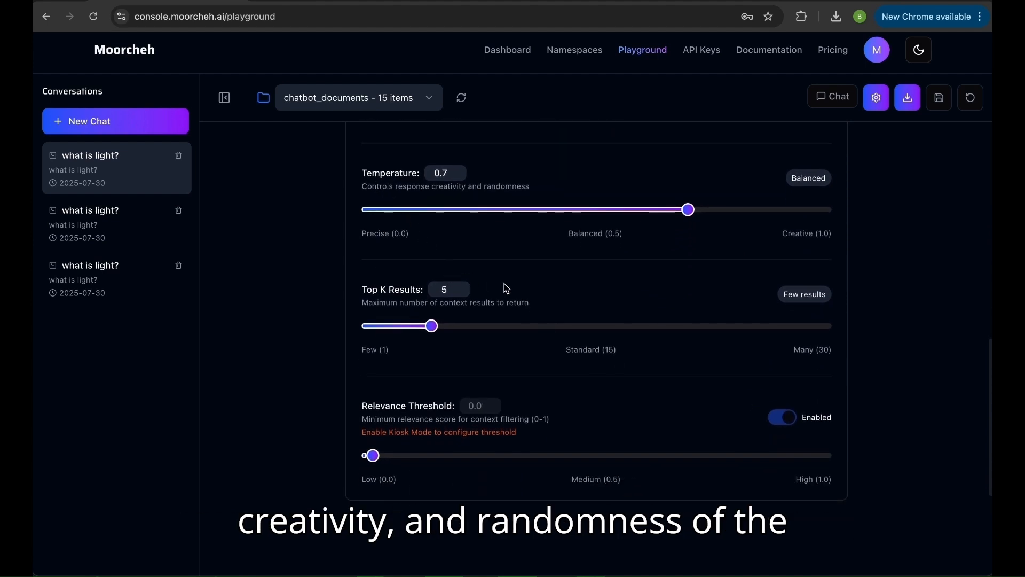
scroll(506, 286, down, 2)
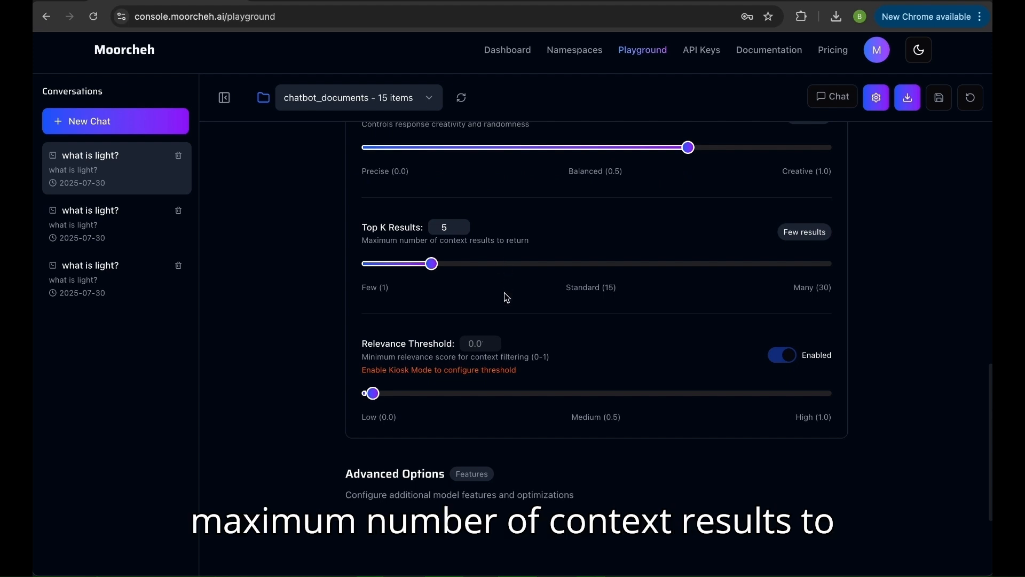
scroll(507, 297, down, 2)
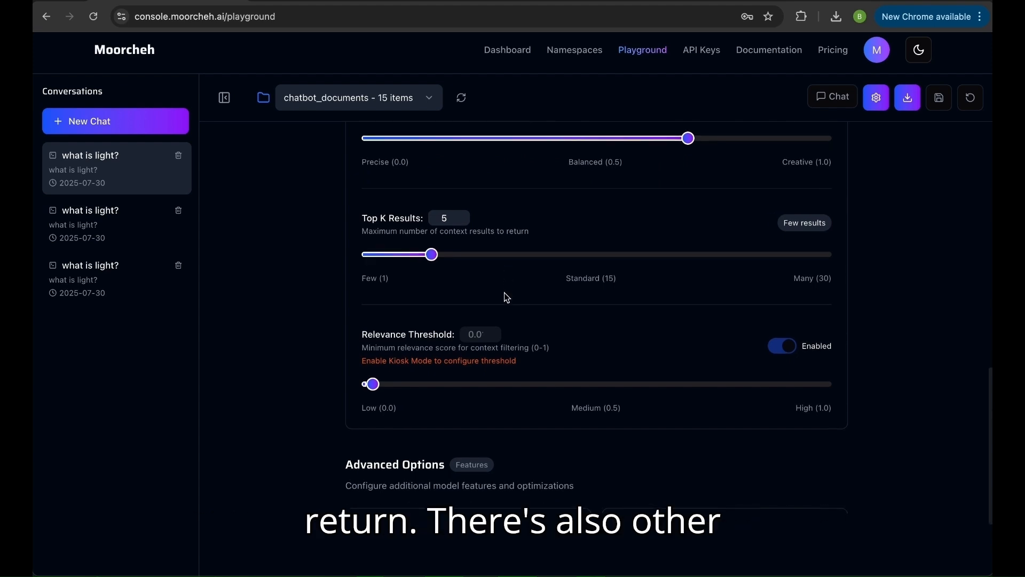
scroll(510, 377, down, 1)
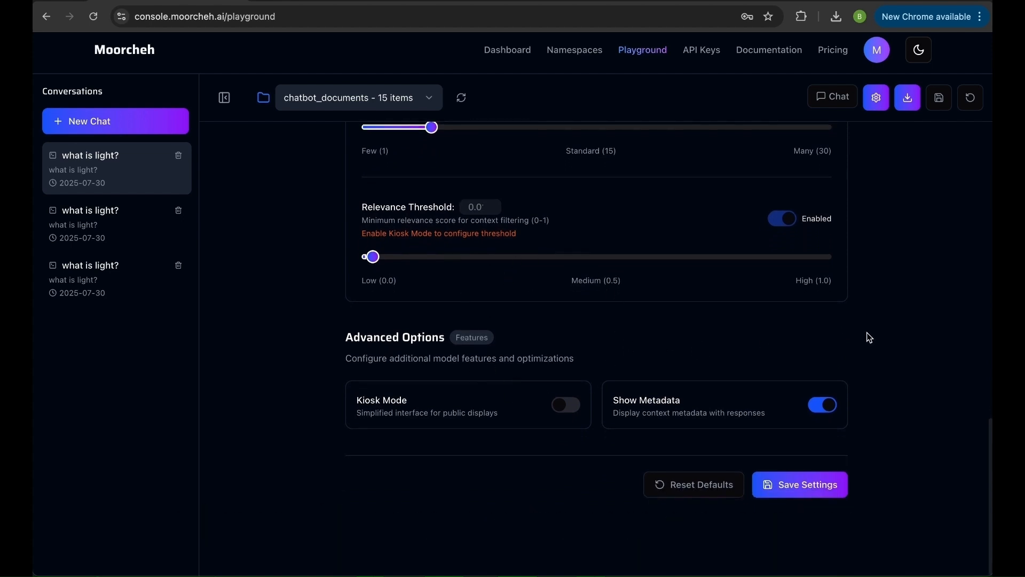
Step: Export the current Playground settings as a JSON file named api-config
scroll(955, 337, up, 12)
scroll(956, 337, up, 1)
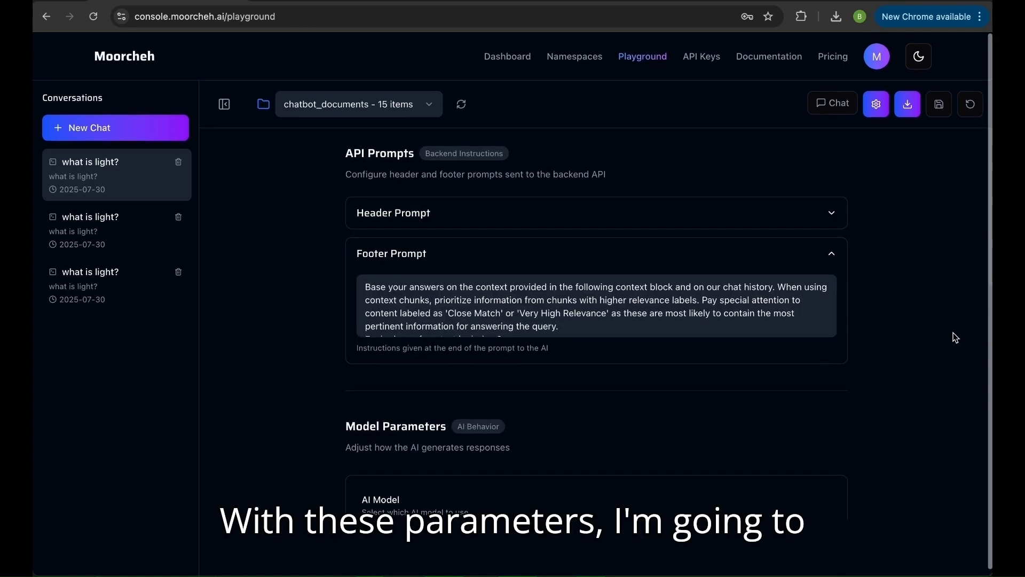
click(909, 108)
click(523, 303)
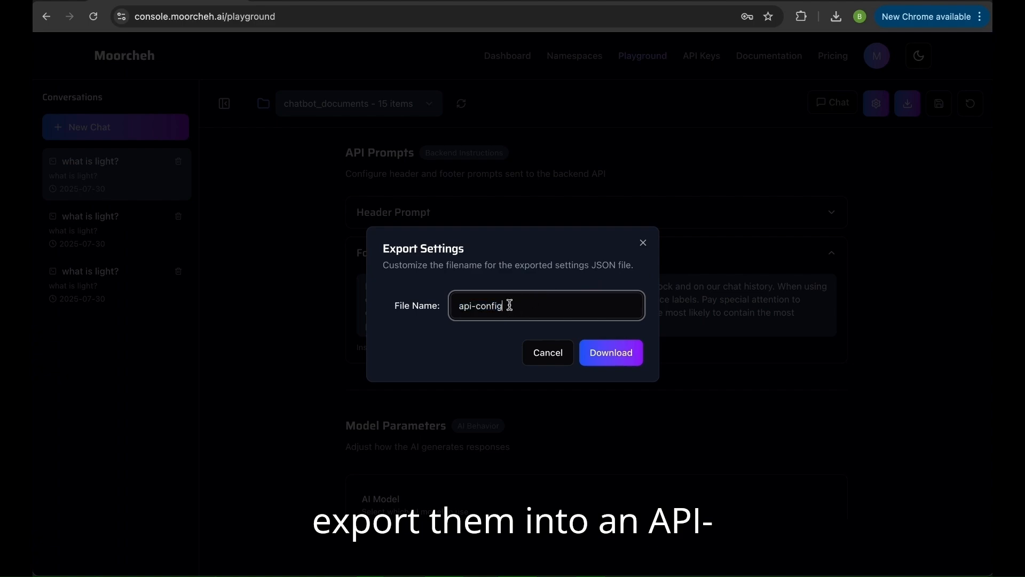
click(610, 353)
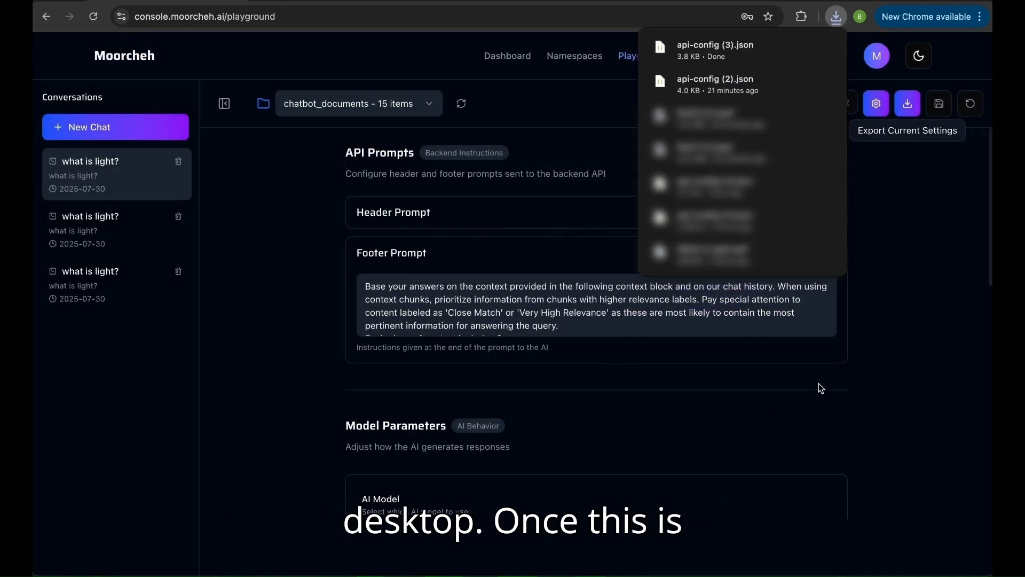
click(905, 348)
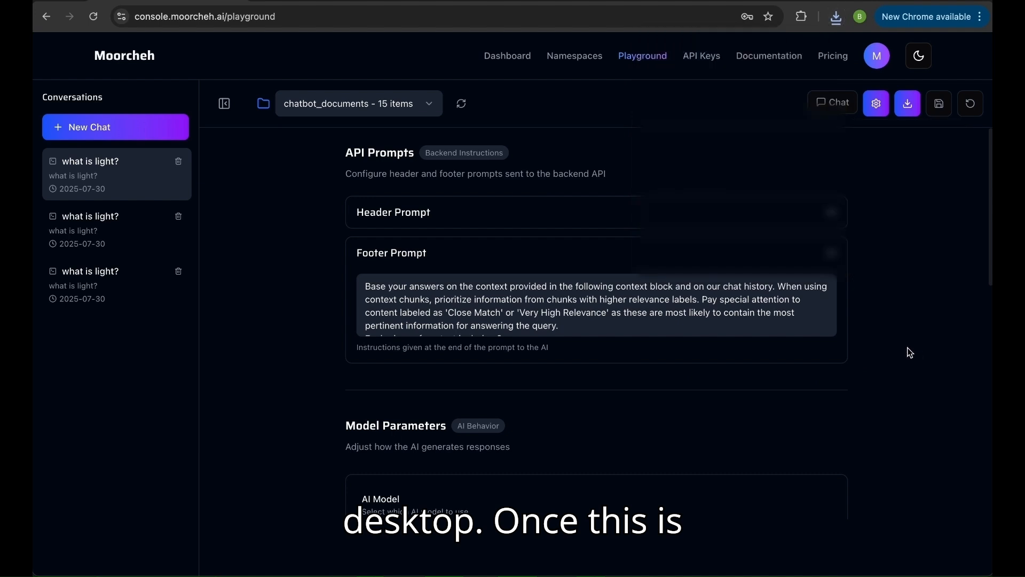
Step: Leave the Playground for the Dashboard, and run npx moorcheh-chat-boilerplate in Terminal
click(508, 56)
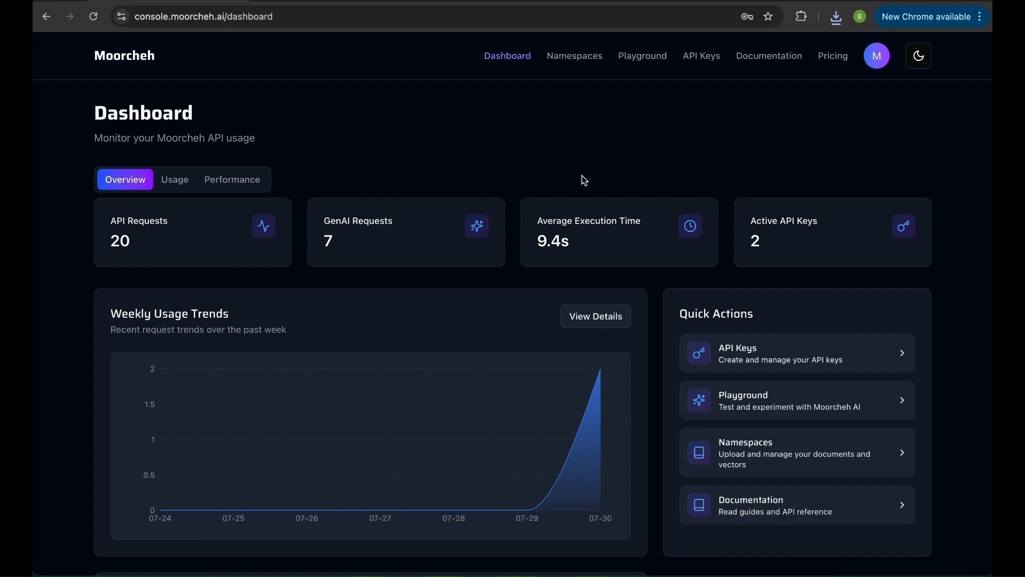
mouse_move(769, 576)
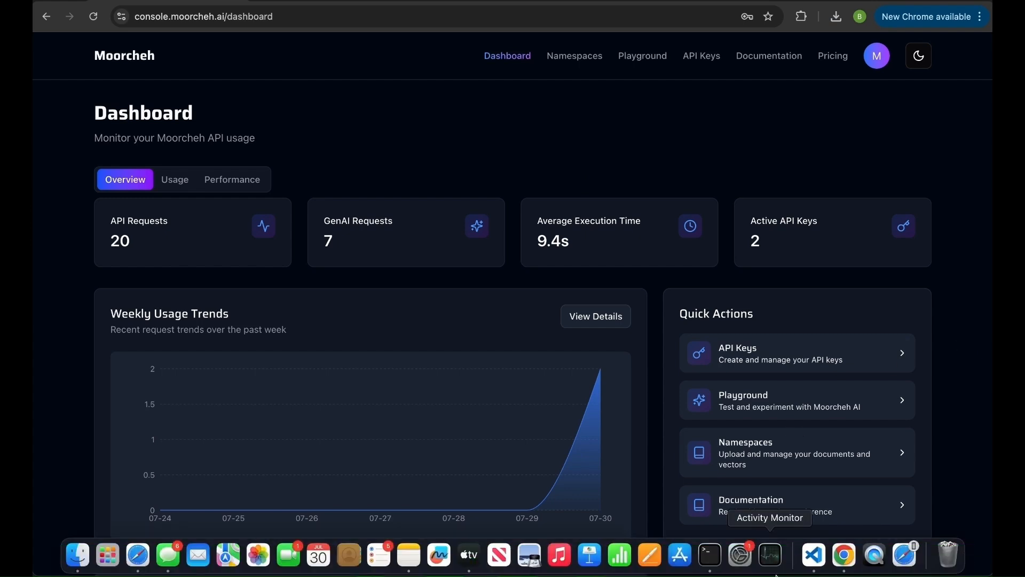
click(717, 563)
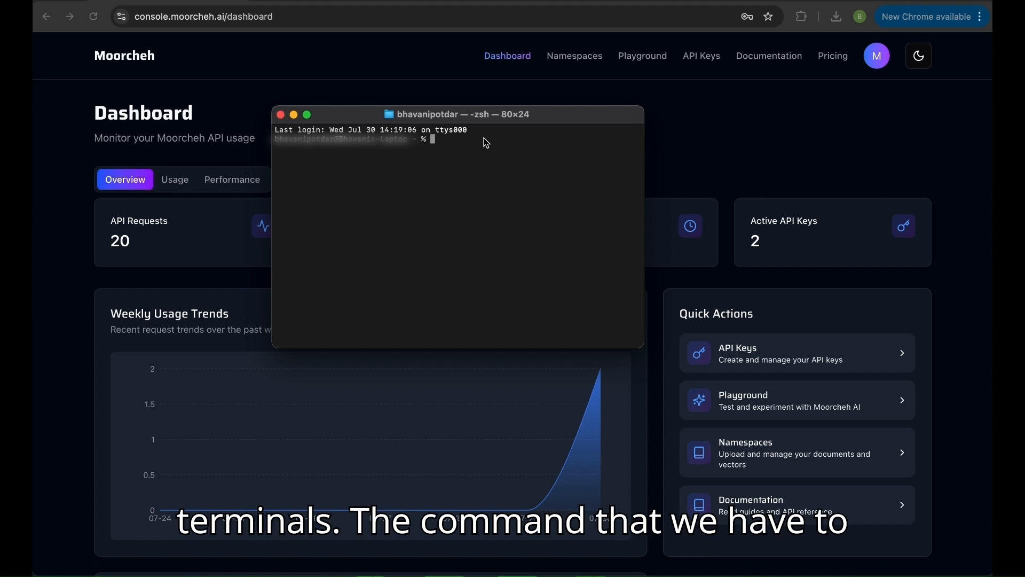
text(npx )
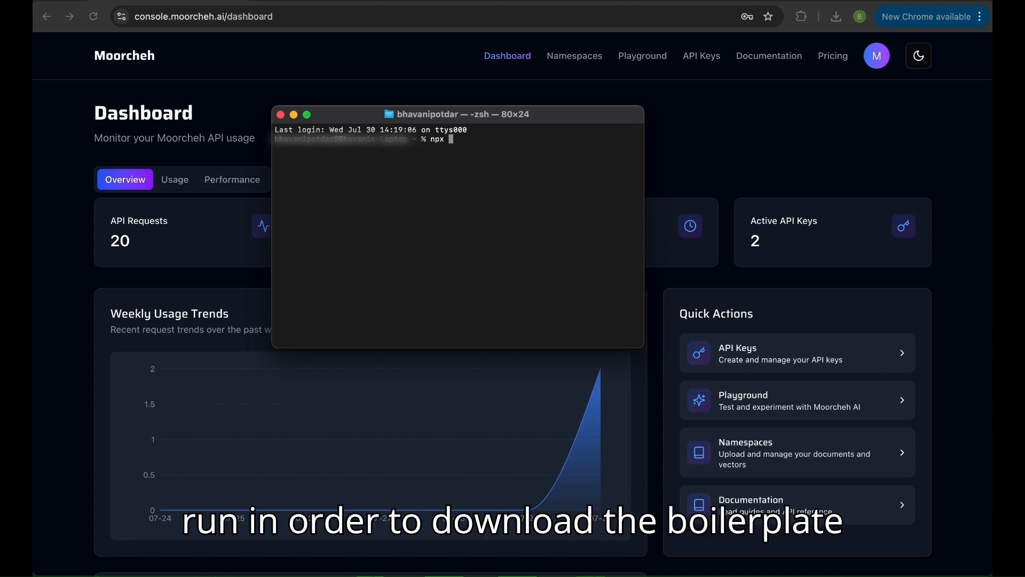
text(moo)
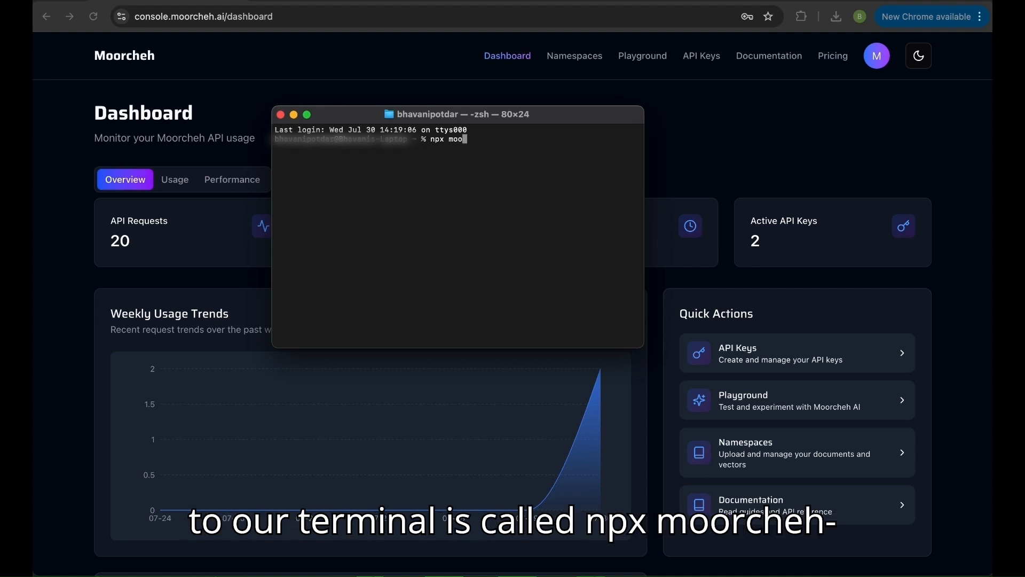
text(rcheh-chat-)
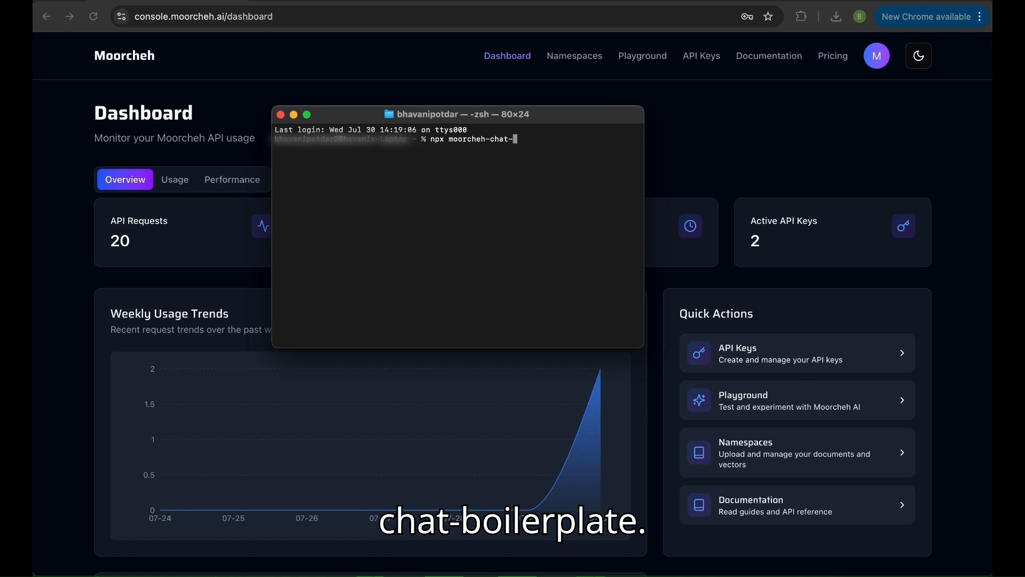
text(boilerplate)
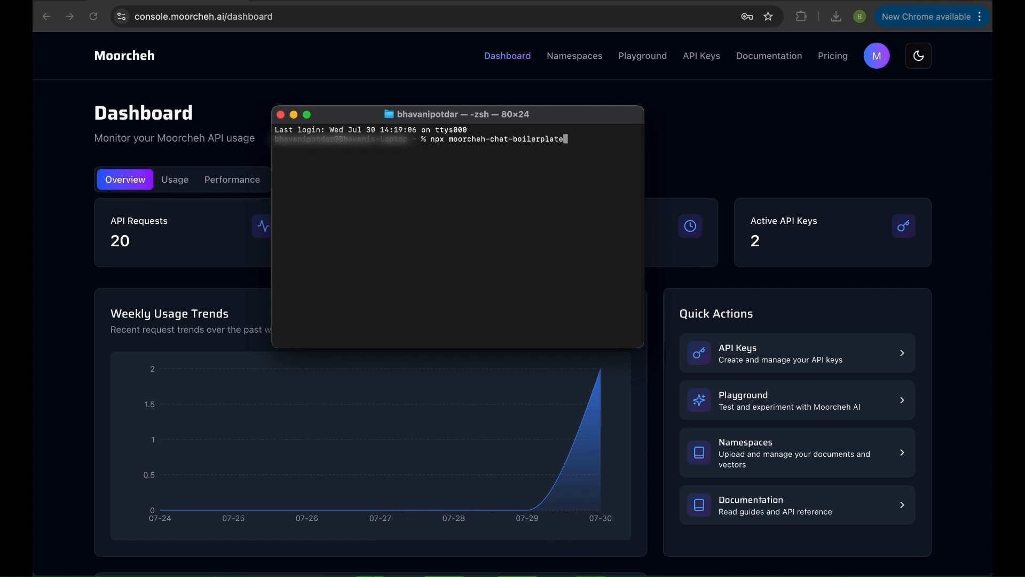
key(Return)
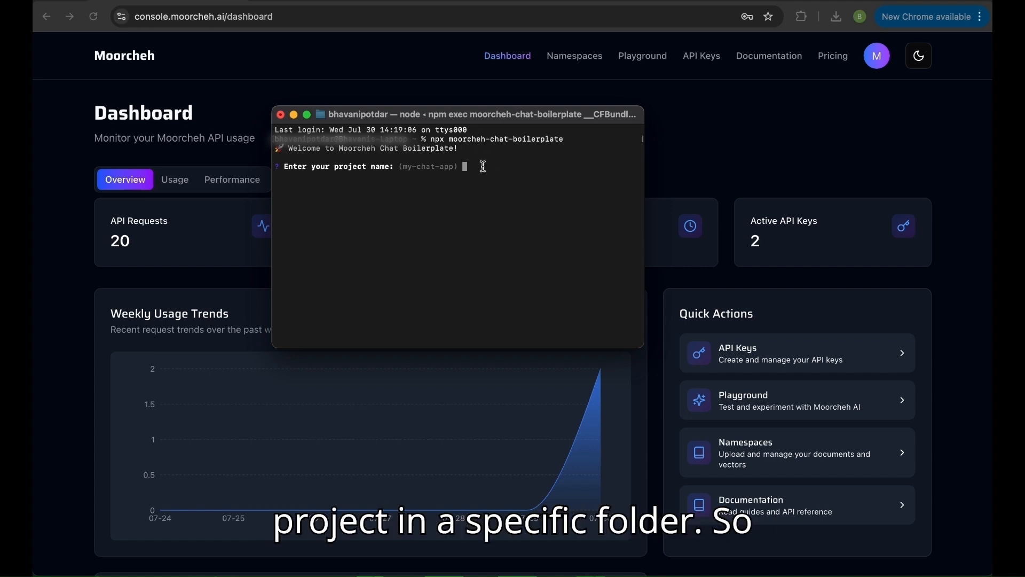
Step: Name the boilerplate project chatbot_moorcheh and create it
text(chatb)
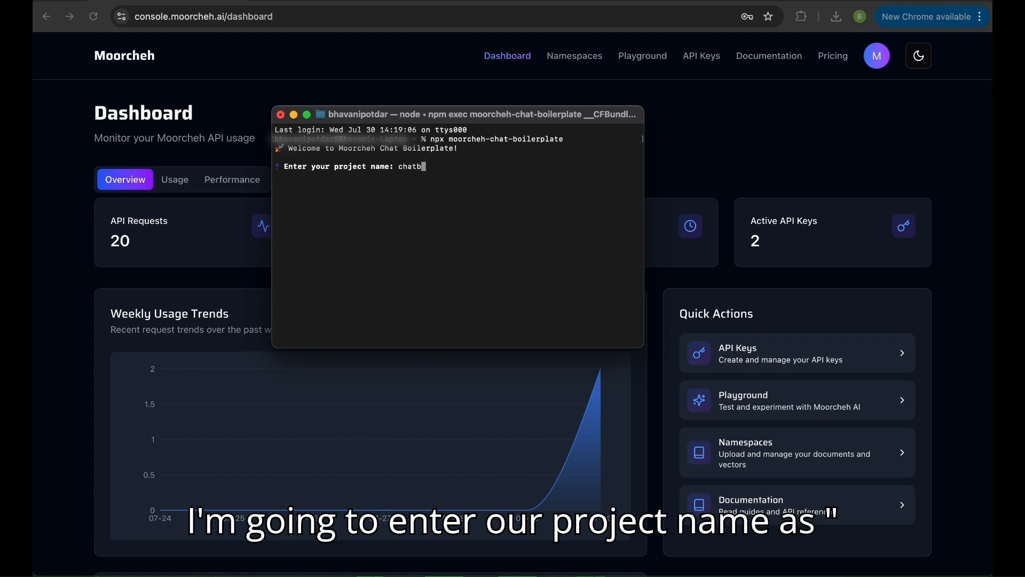
text(ot_m)
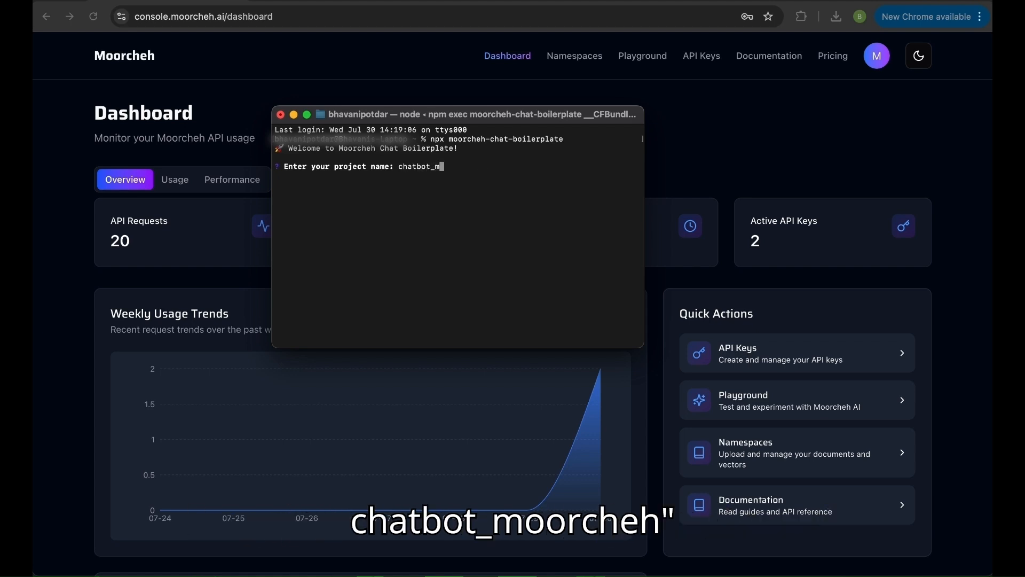
text(oorcheh)
key(Return)
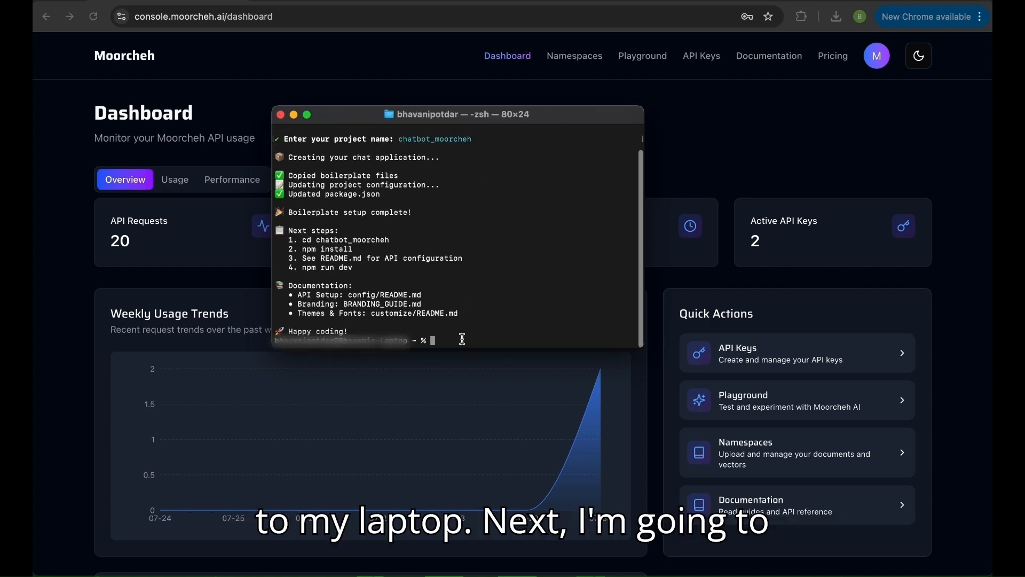
Step: Change into the chatbot_moorcheh folder and install the project's packages with npm install
text(cd cha)
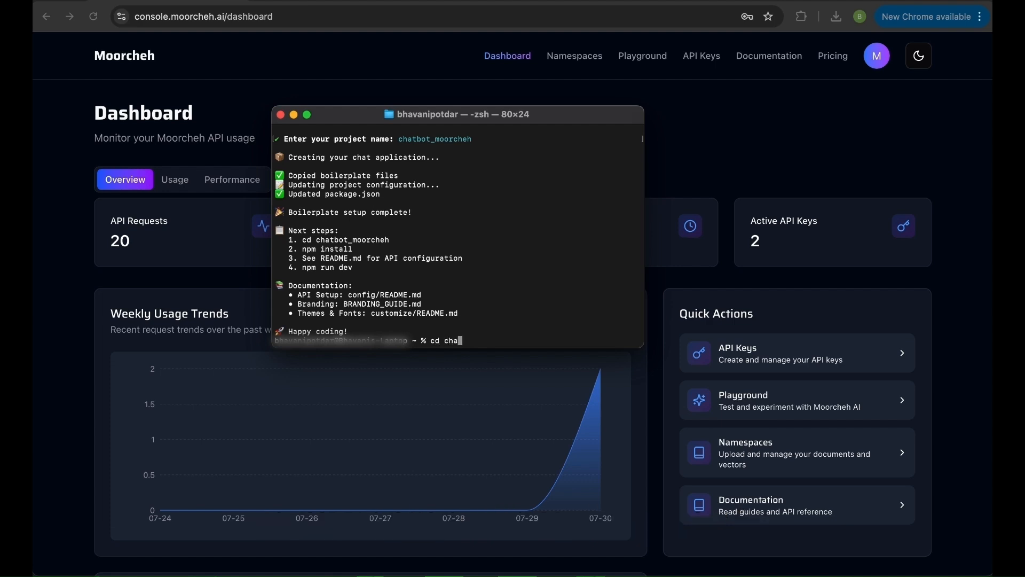
text(tbot_)
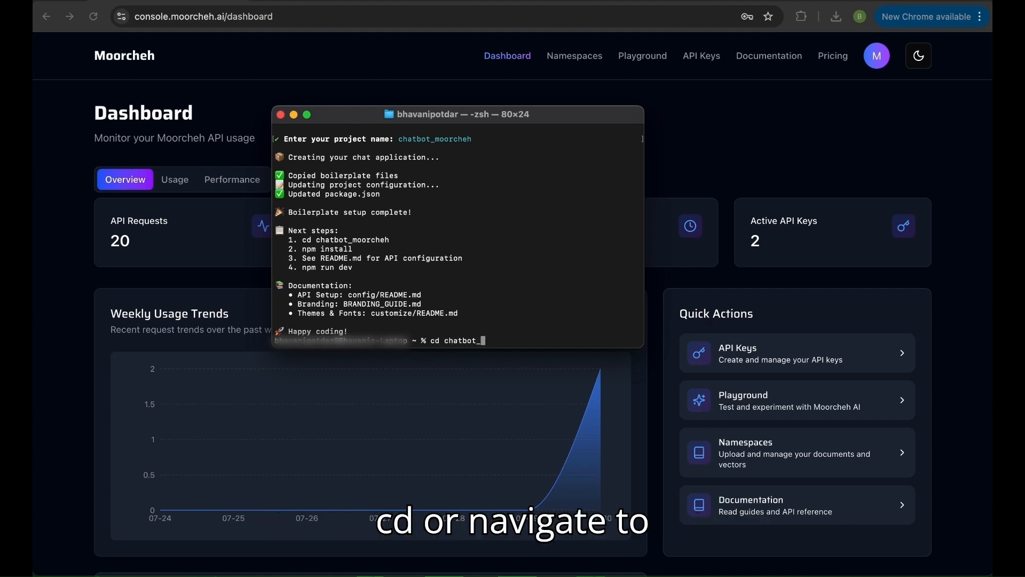
text(moorcheh)
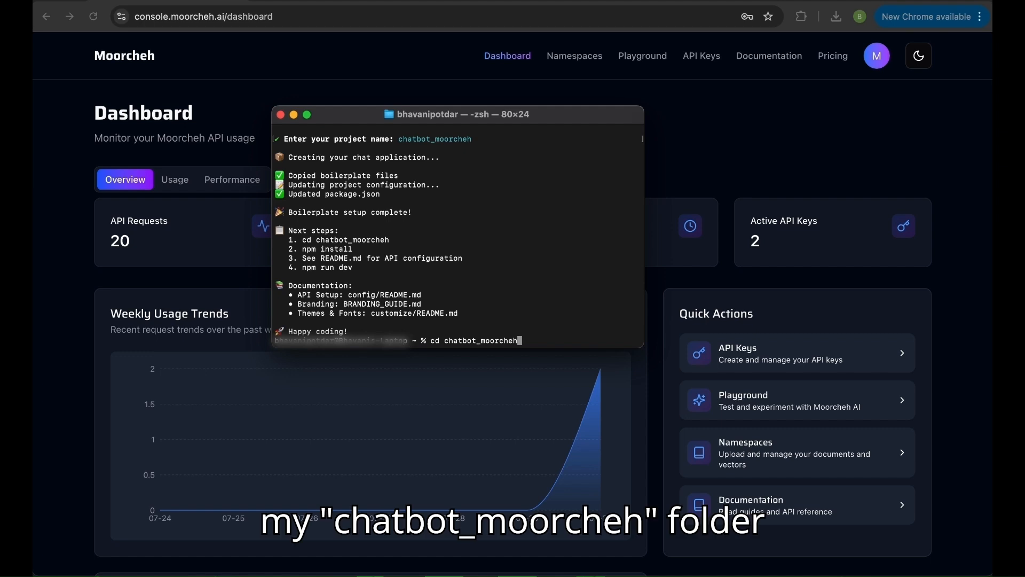
key(Return)
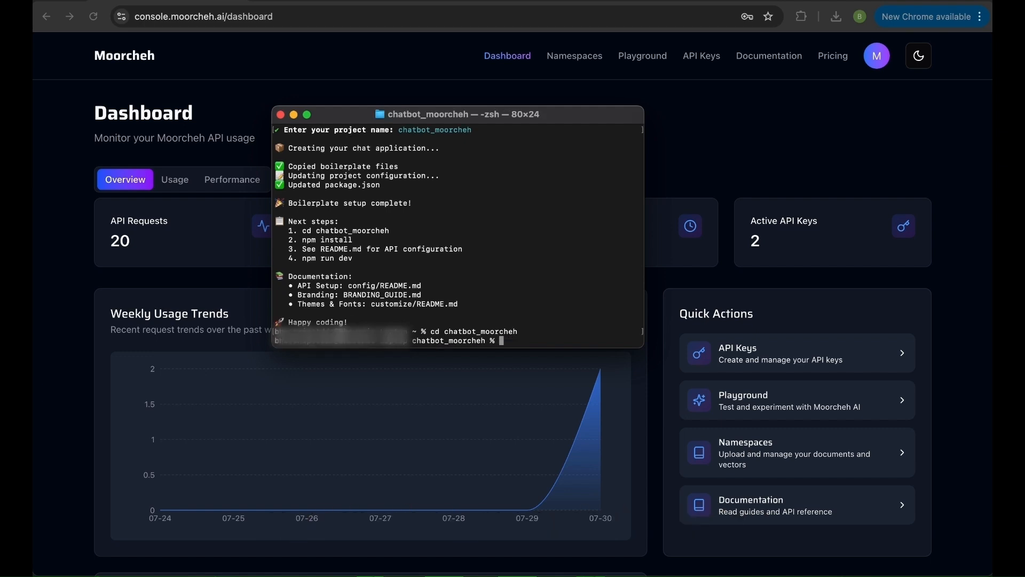
text(npm )
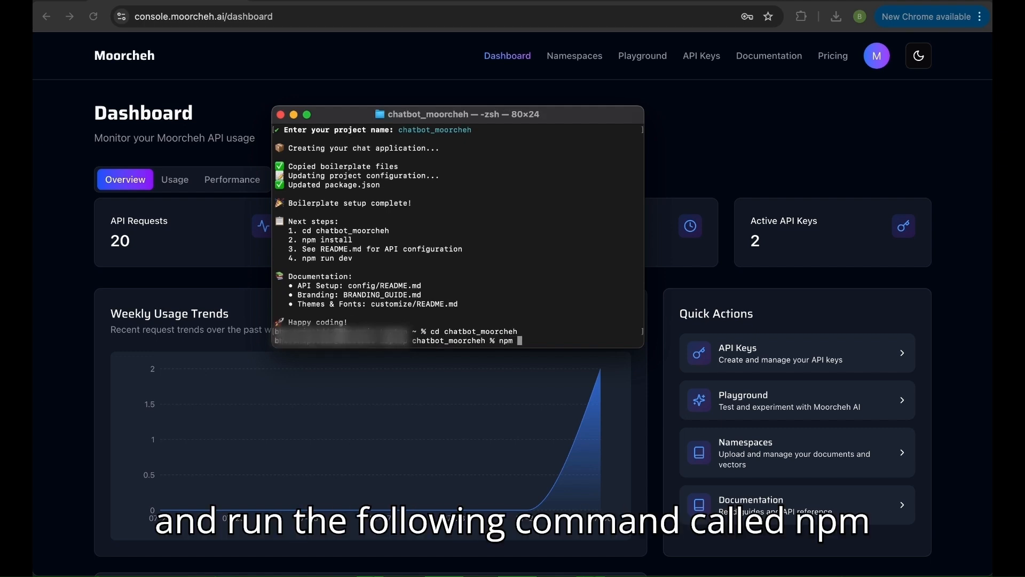
text(install)
key(Return)
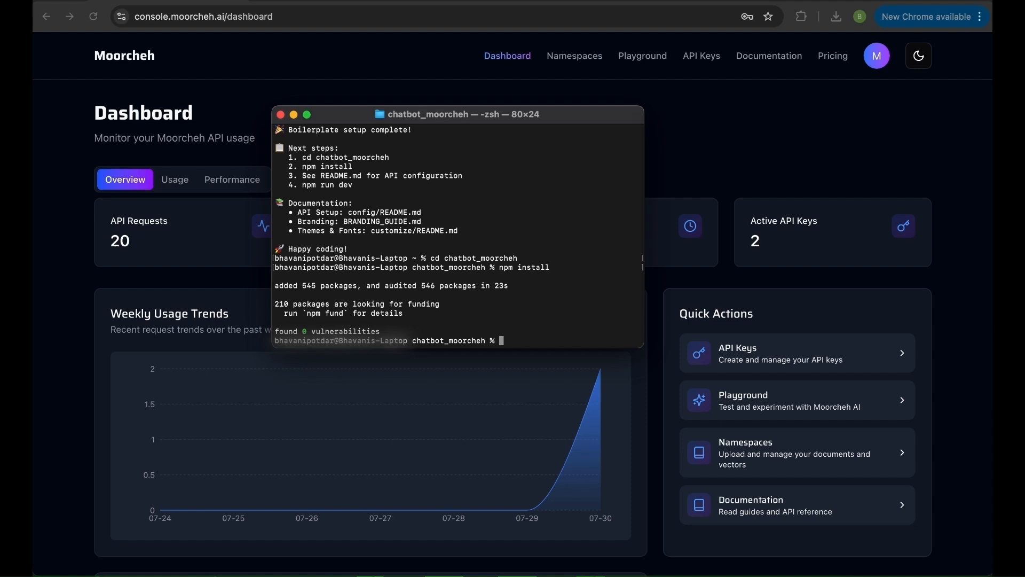
Step: Switch to Visual Studio Code, open the chatbot_moorcheh folder as the project, and close the Copilot chat
click(469, 372)
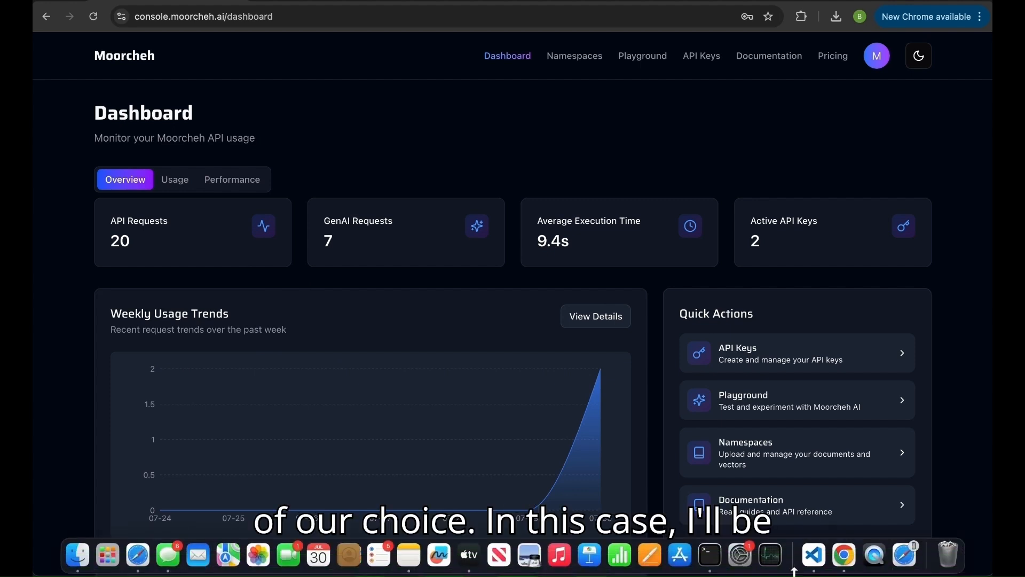
click(813, 569)
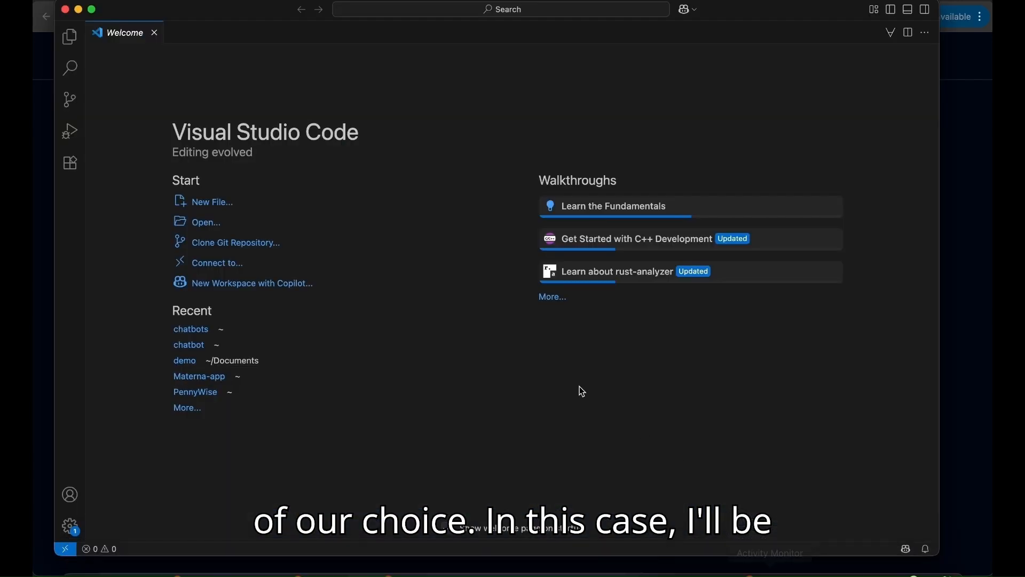
click(208, 223)
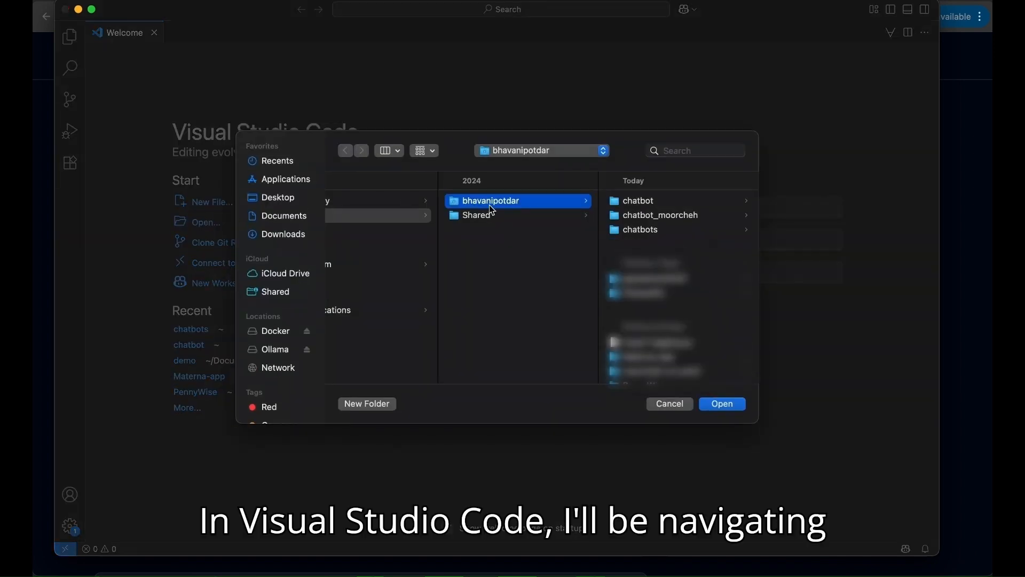
click(672, 214)
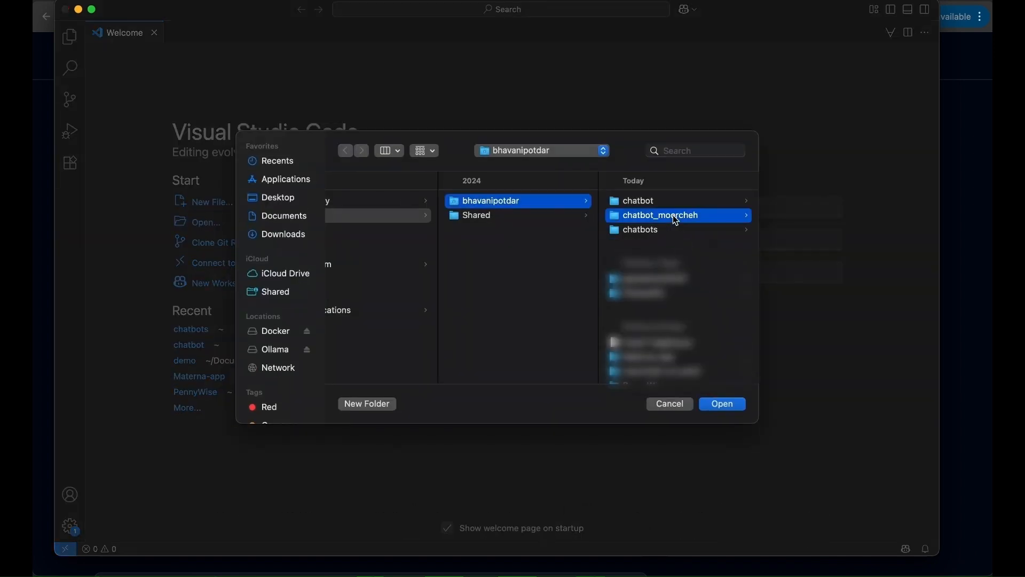
click(723, 407)
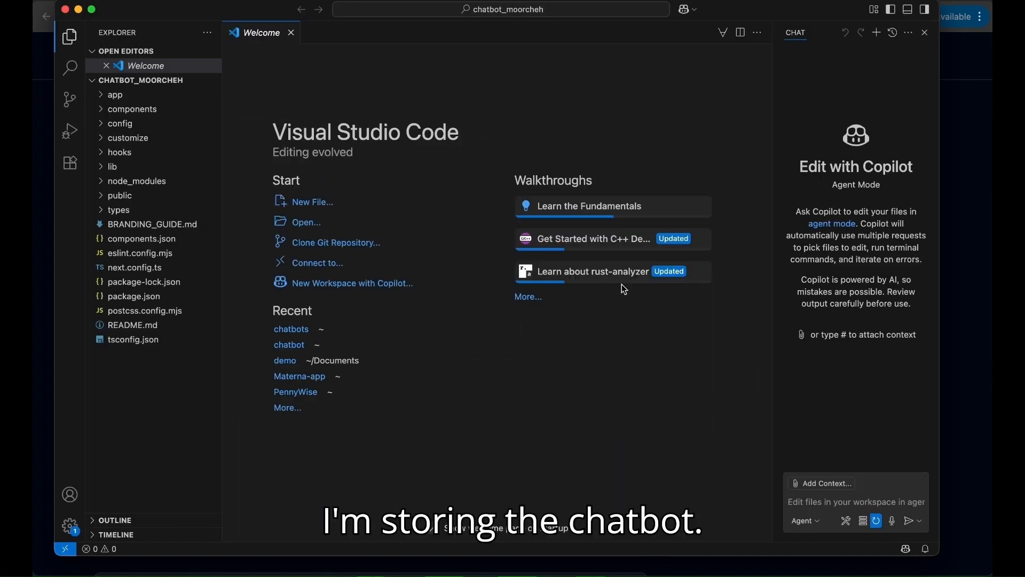
click(925, 32)
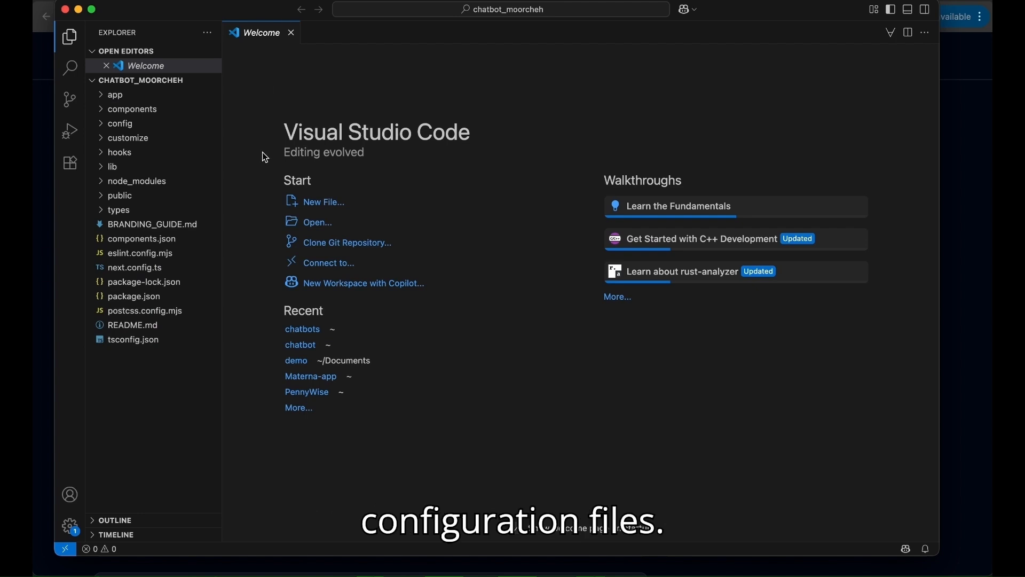
Step: Look through BRANDING_GUIDE.md for the environment variables and branding options the chatbot uses
click(176, 225)
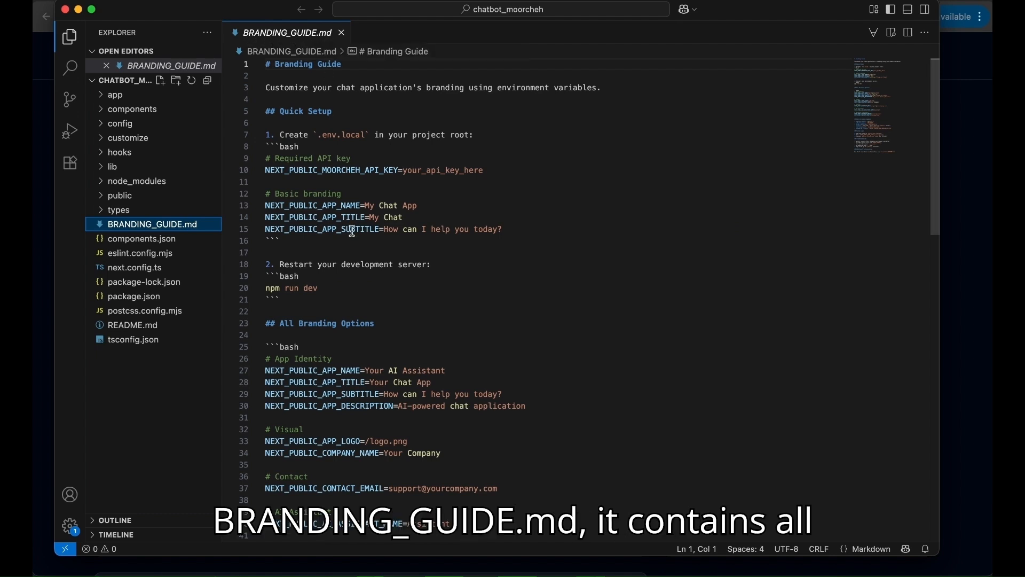
scroll(353, 231, down, 1)
scroll(353, 231, up, 1)
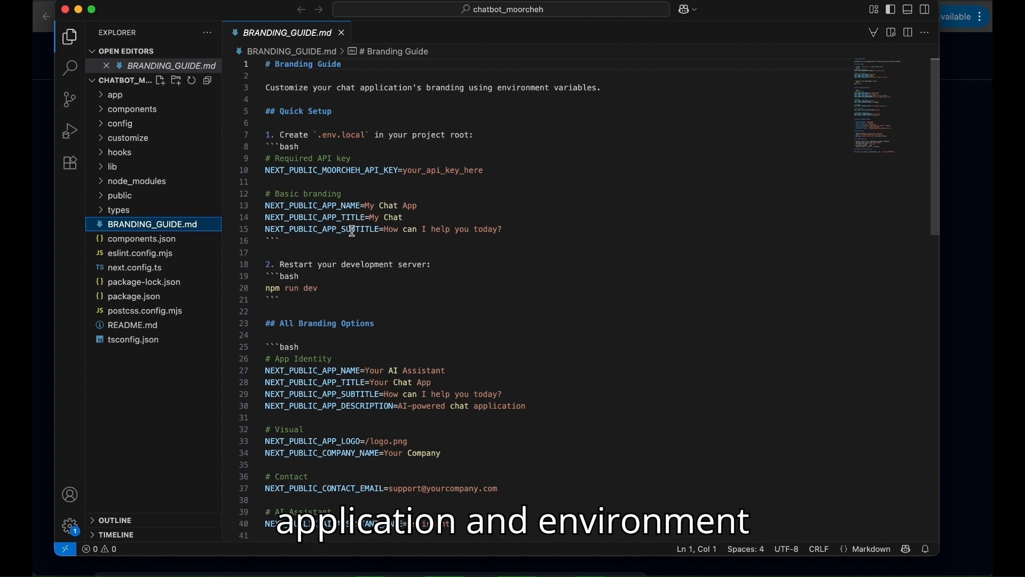
scroll(352, 231, down, 10)
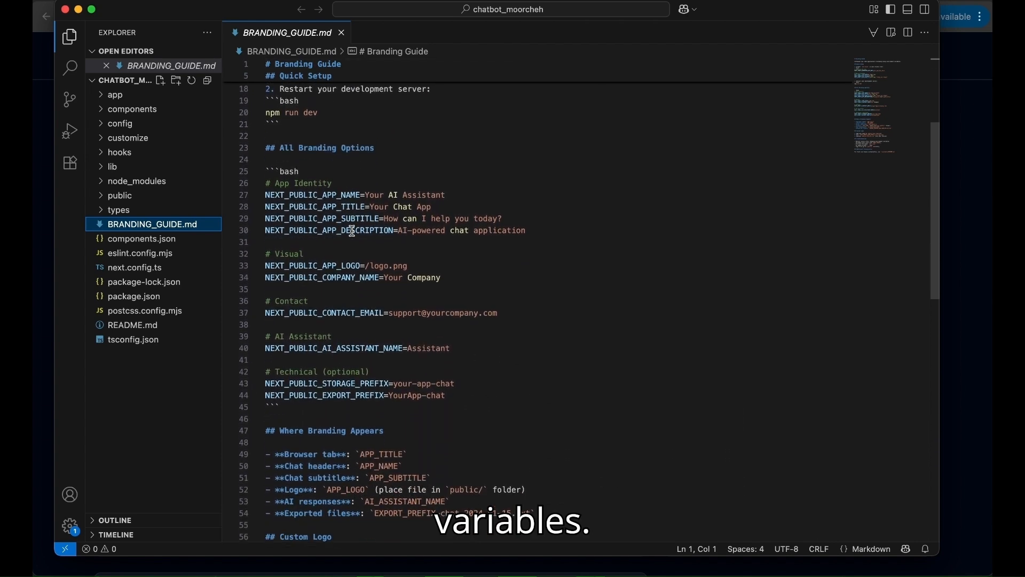
scroll(352, 231, down, 3)
scroll(352, 231, up, 14)
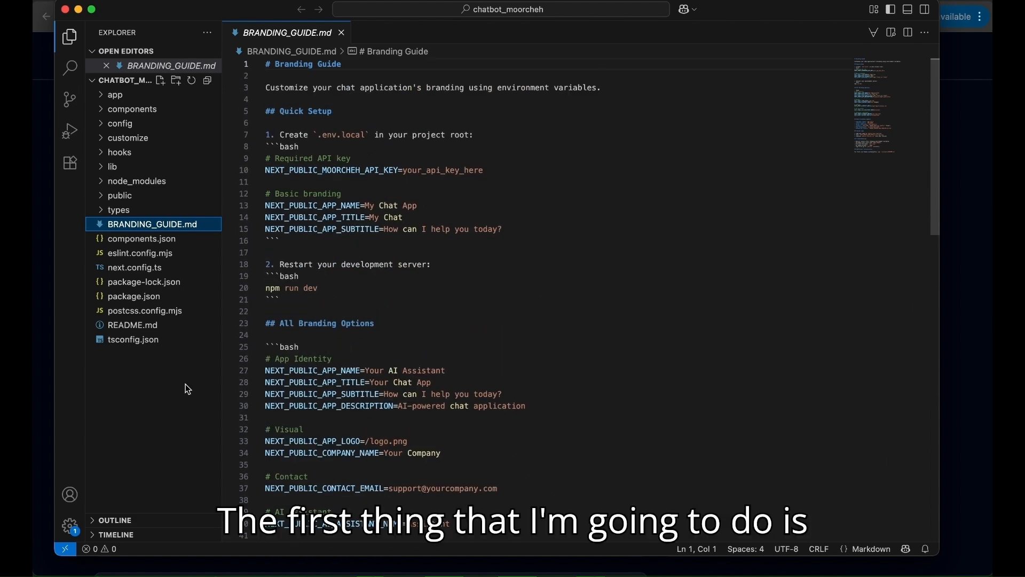
Step: Create a .env file in the project root and paste the Moorcheh API key into it
right_click(162, 368)
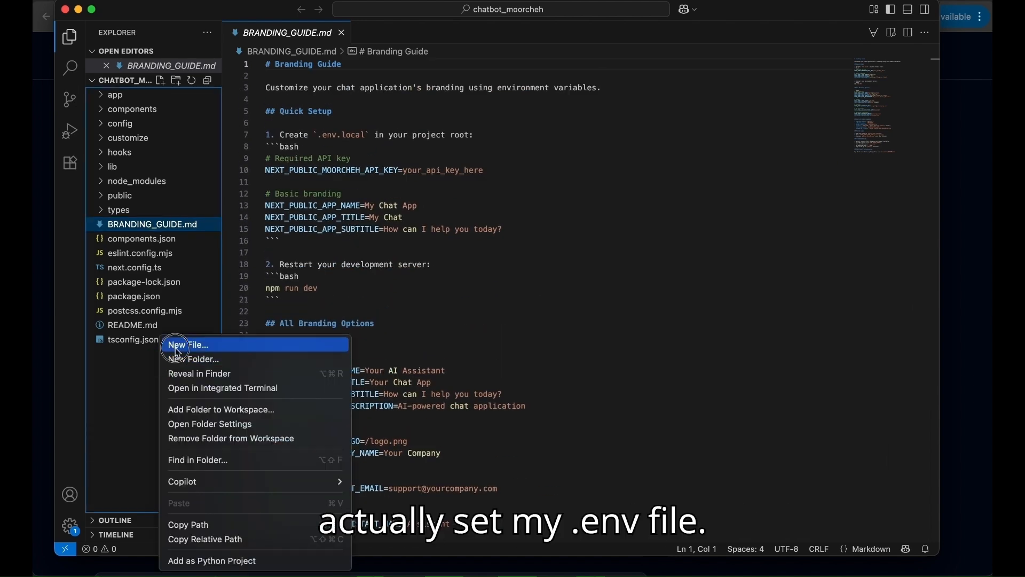
click(228, 345)
text(.env)
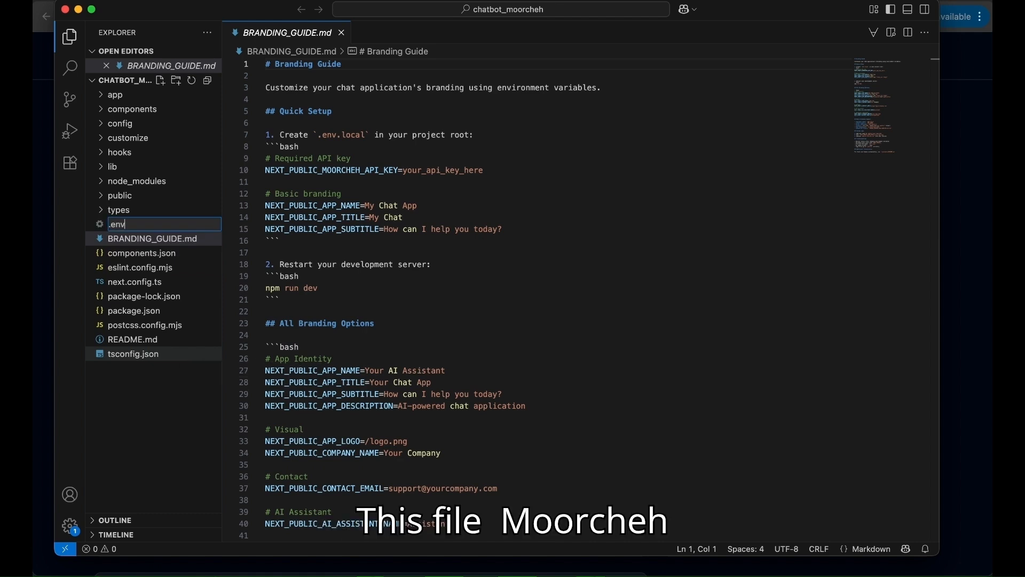
key(Return)
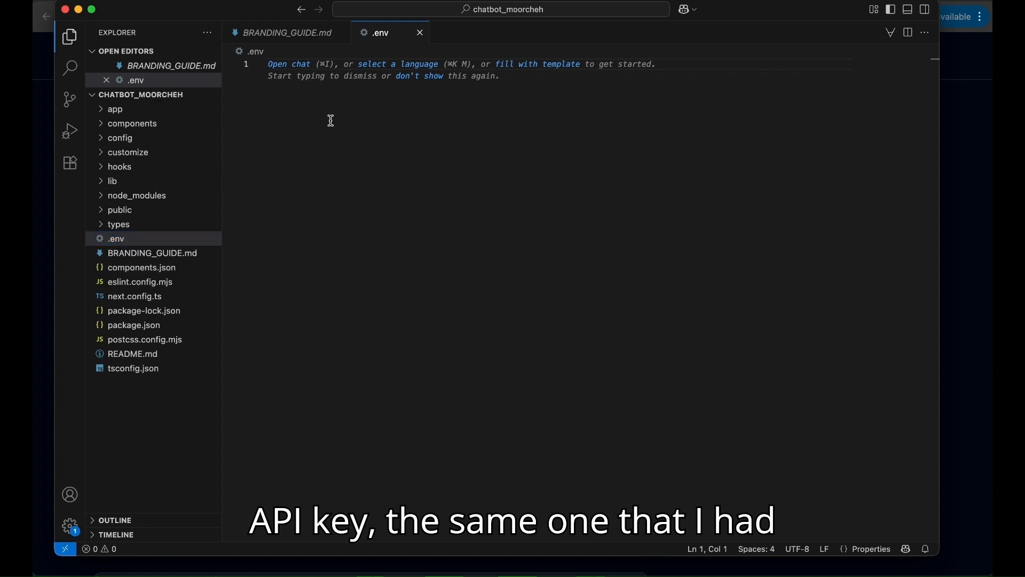
key(super+v)
click(268, 65)
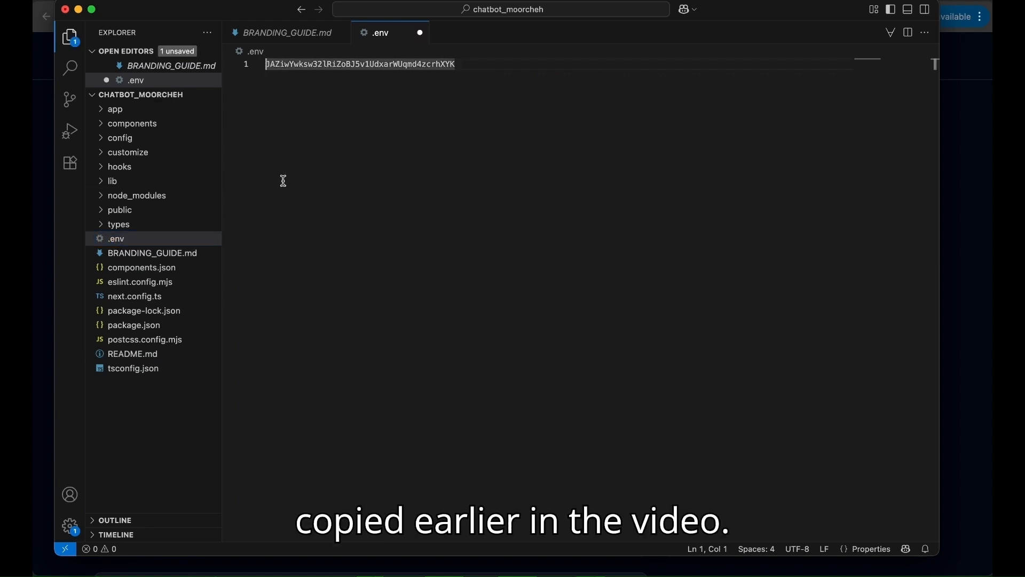
Step: Copy NEXT_PUBLIC_MOORCHEH_API_KEY= from BRANDING_GUIDE.md and insert it before the API key in the .env file
click(172, 259)
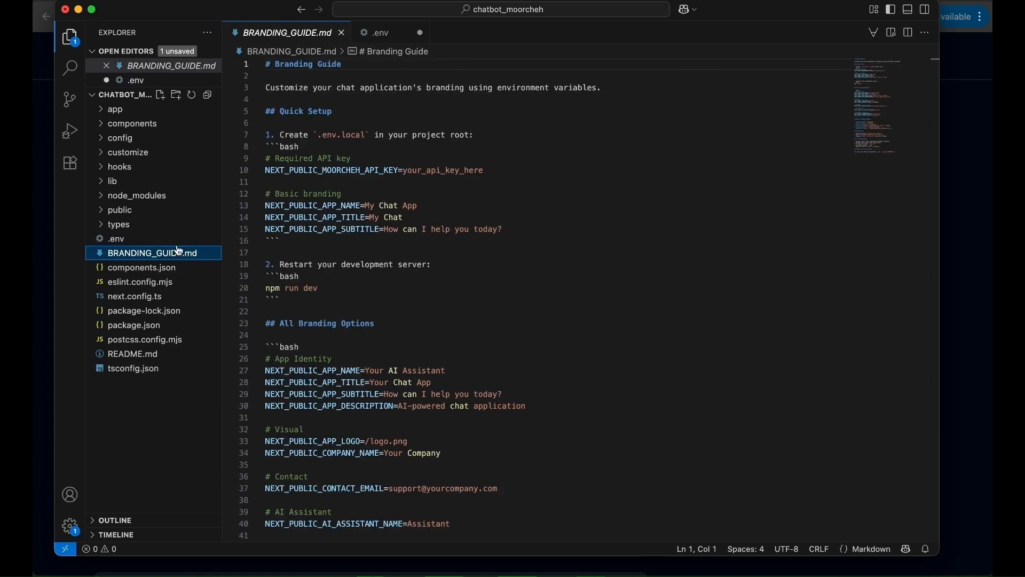
drag(266, 171, 403, 166)
key(super+c)
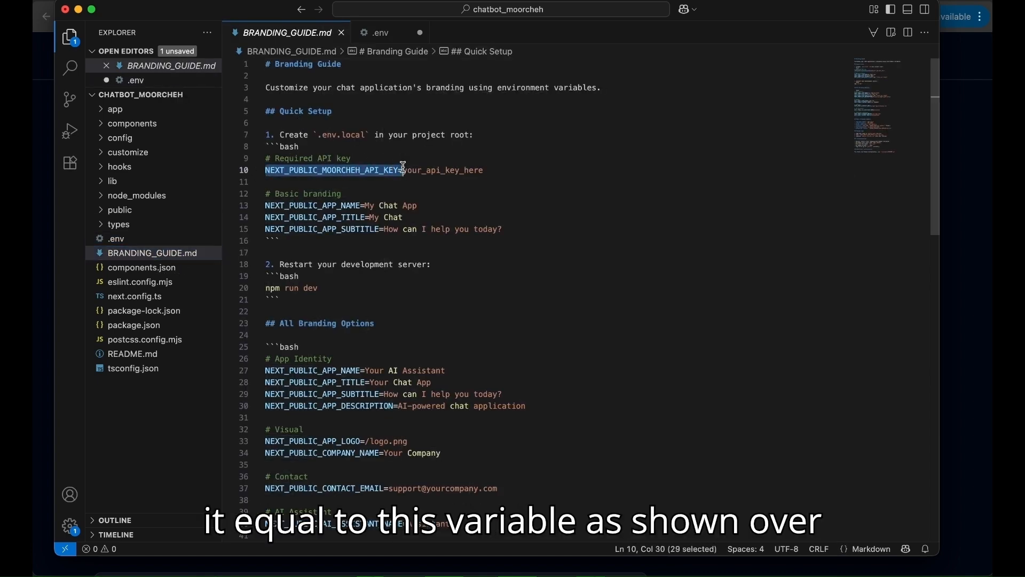
click(403, 167)
click(178, 244)
click(267, 62)
key(super+v)
Step: Enclose the API key value in double quotes and save the .env file
text(")
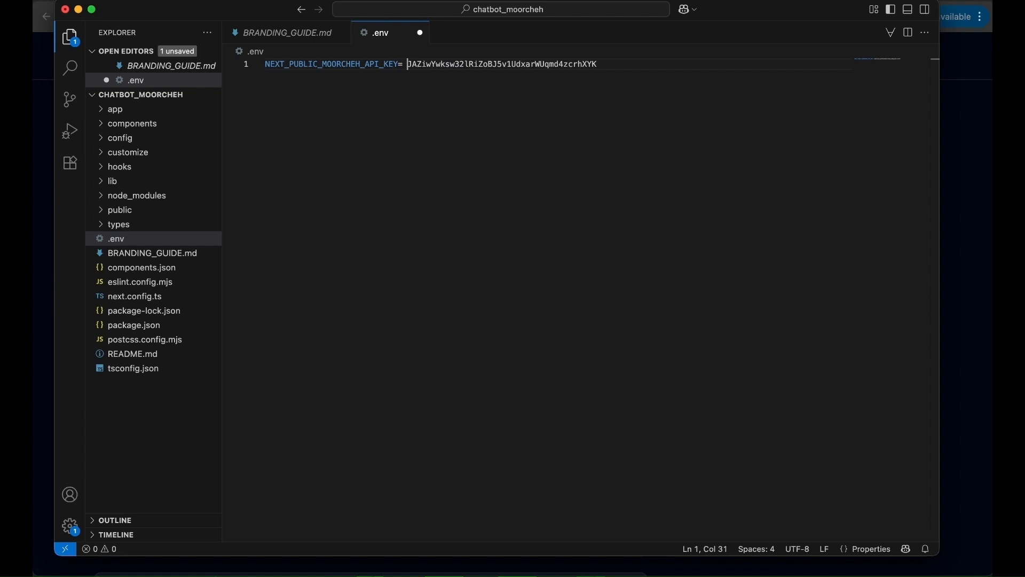
shift+click(640, 63)
click(639, 64)
text(")
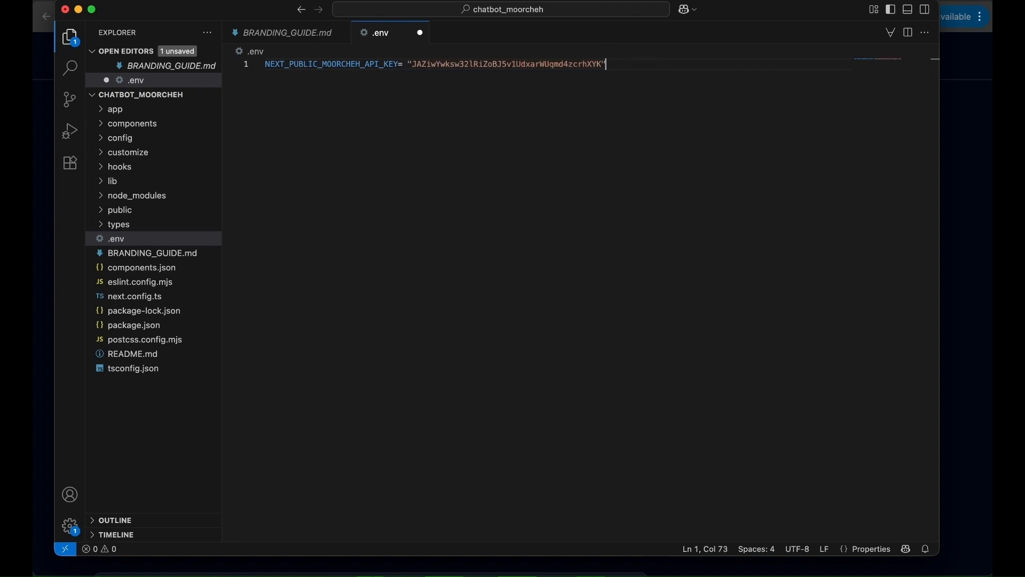
key(super+s)
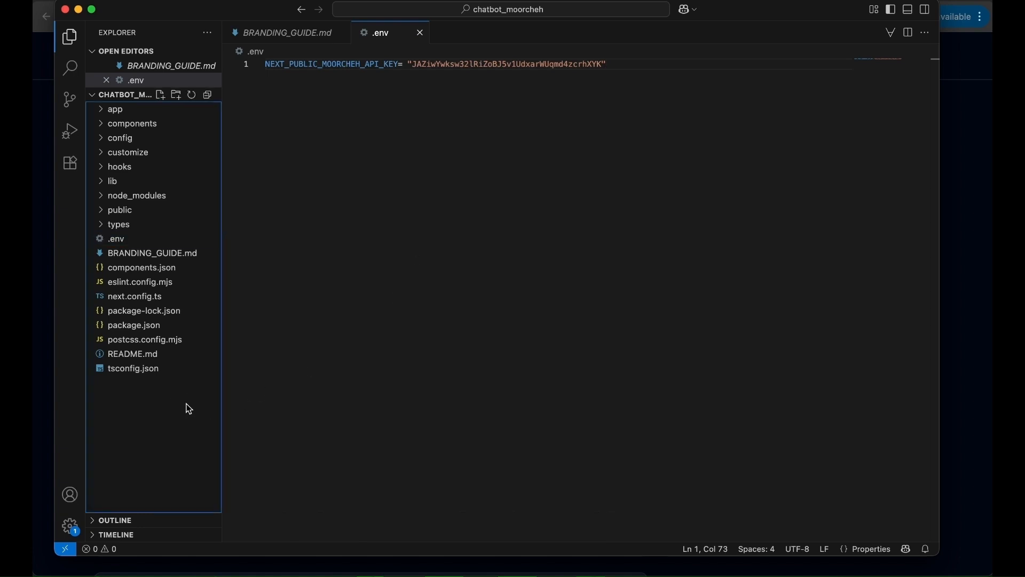
Step: Add the exported api-config (3).json file from Downloads to the project's config folder
click(140, 139)
click(275, 325)
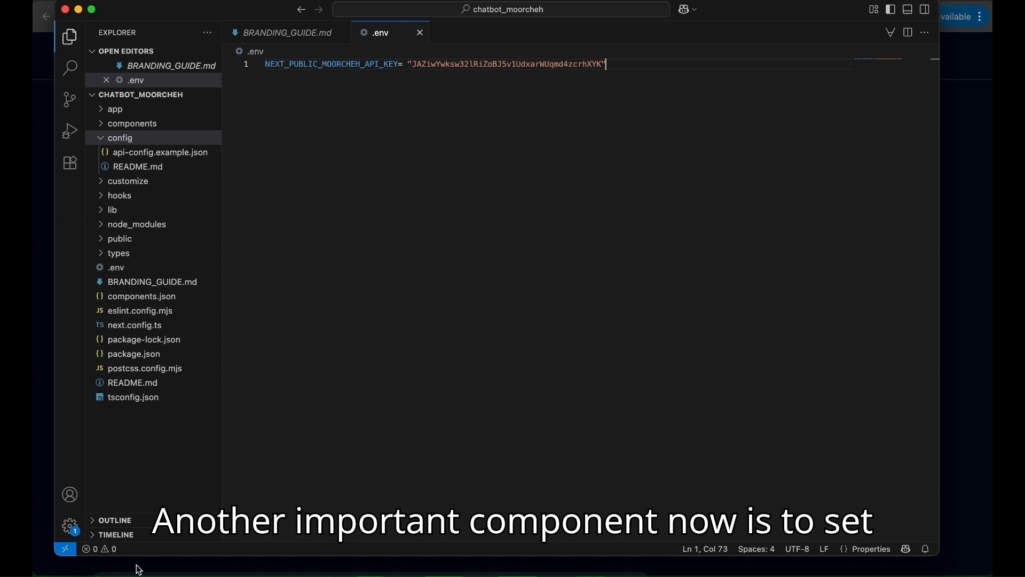
mouse_move(120, 574)
click(77, 555)
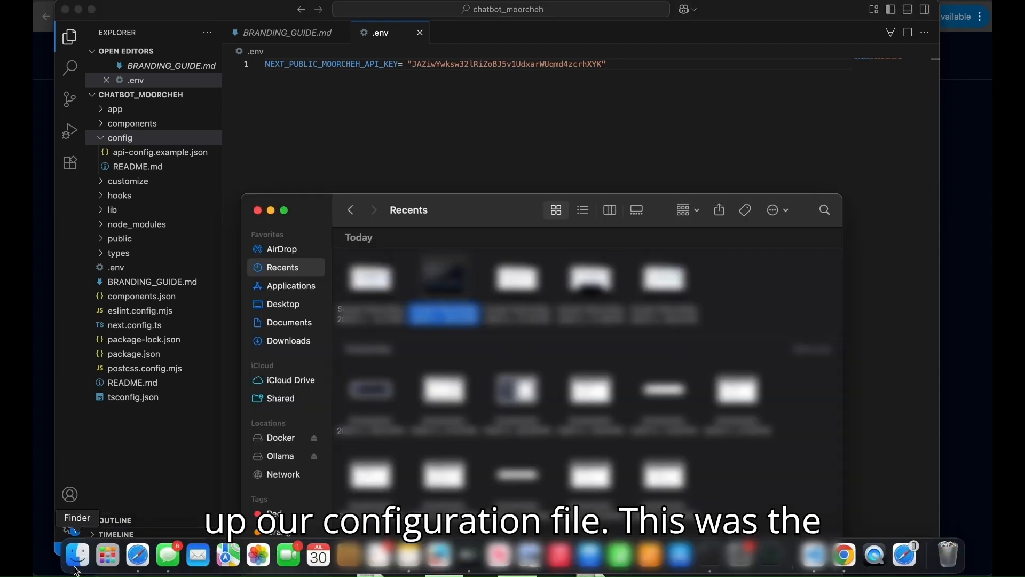
click(307, 336)
click(438, 216)
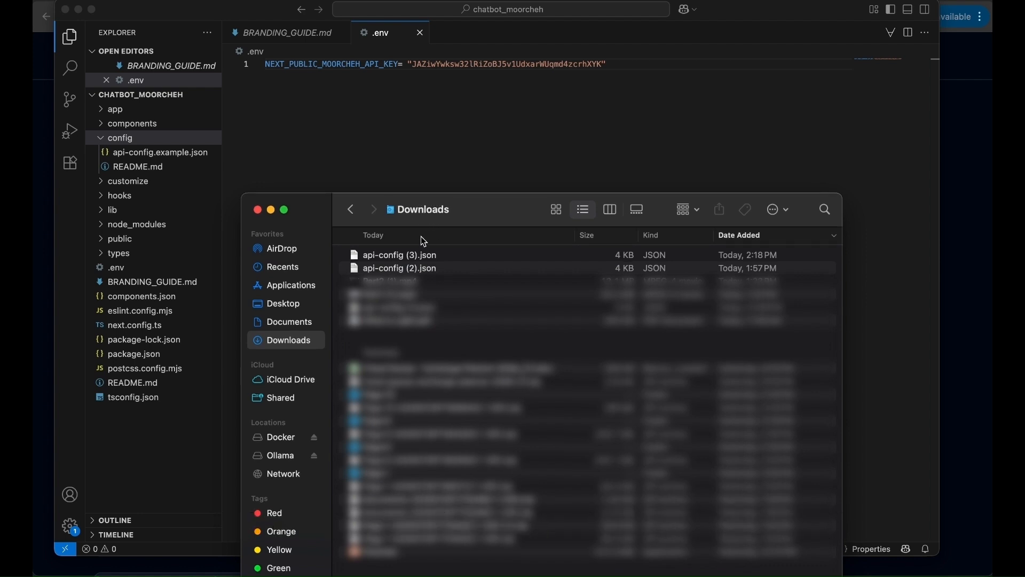
click(416, 254)
drag(419, 258, 182, 152)
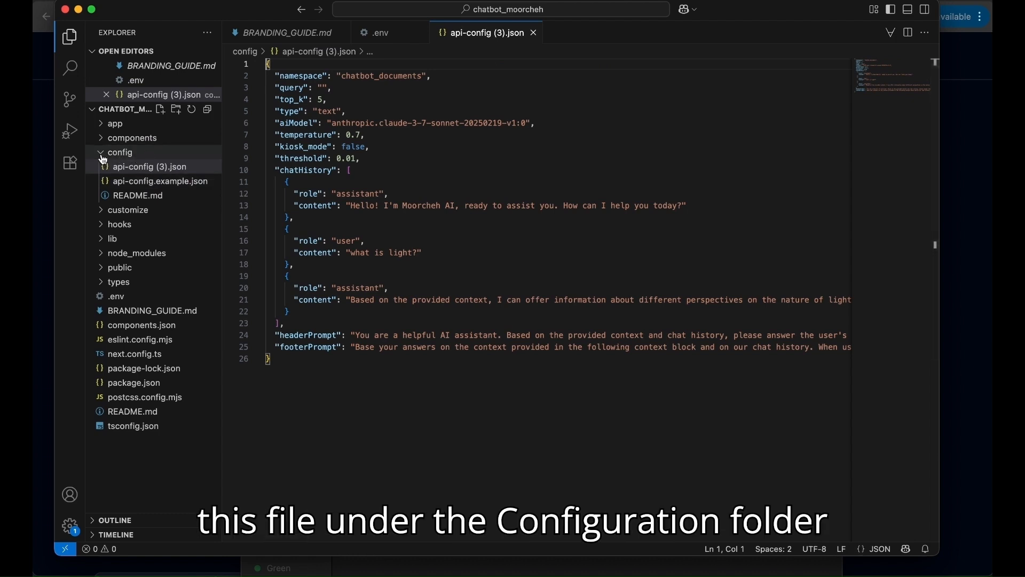
Step: Rename api-config (3).json in the config folder as api-config.json
right_click(169, 168)
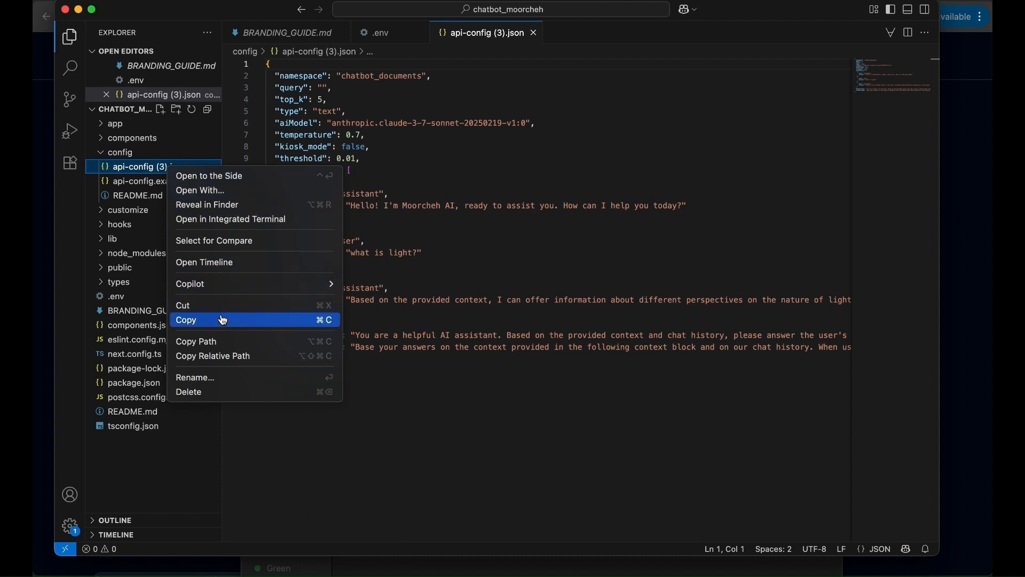
click(223, 378)
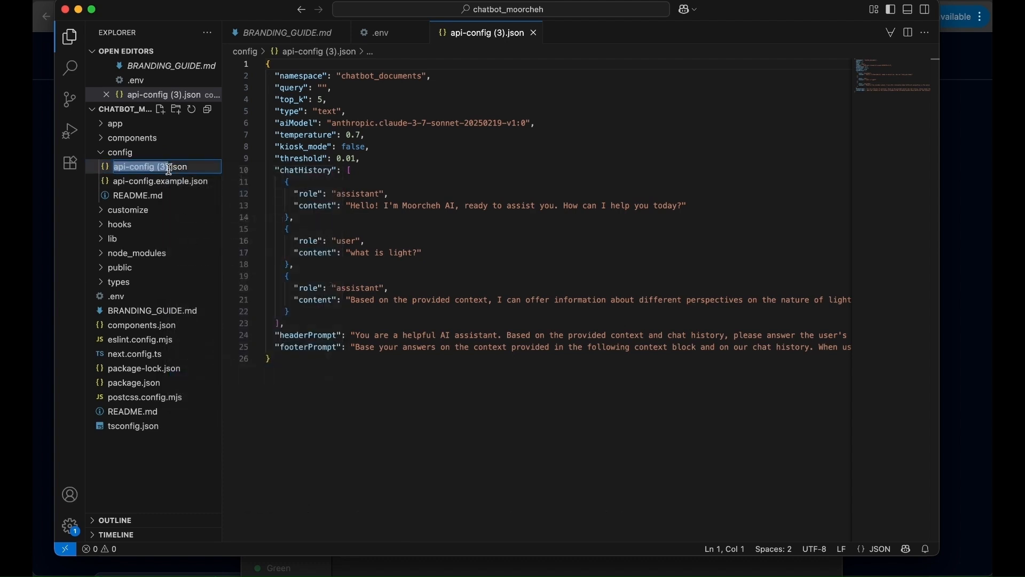
click(162, 167)
key(BackSpace)
key(BackSpace)
key(BackSpace)
key(BackSpace)
key(Return)
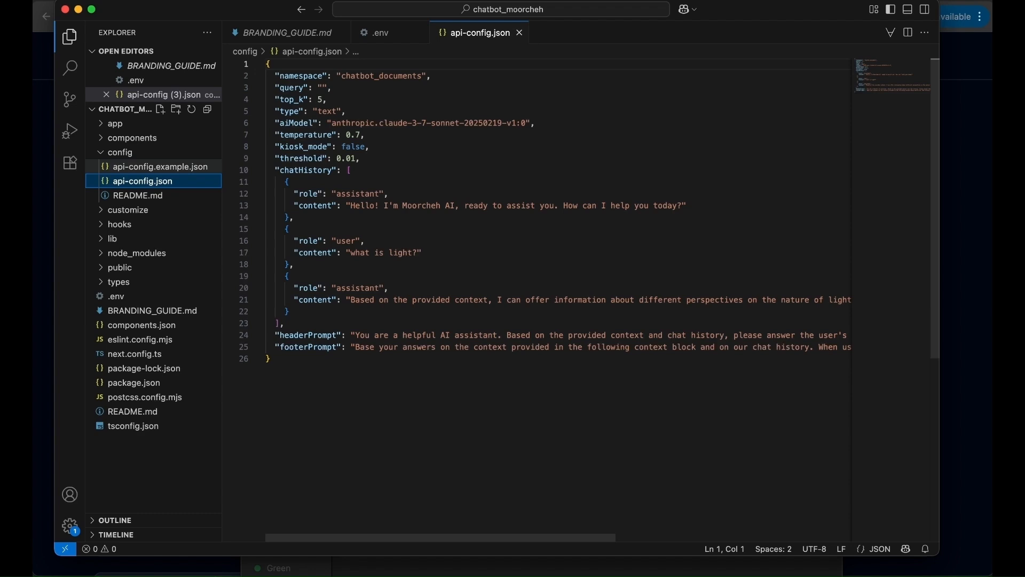
Step: Examine the parameters in api-config.json: namespace, top_k, type, aiModel, temperature, chat history and the header and footer prompts
click(331, 158)
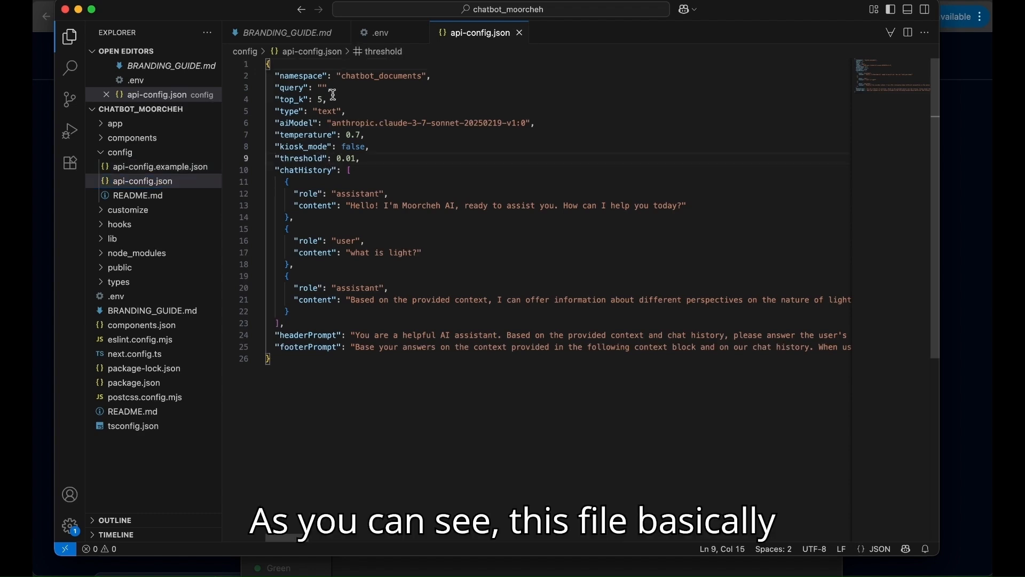
double_click(296, 76)
double_click(298, 100)
double_click(292, 111)
double_click(296, 121)
double_click(302, 135)
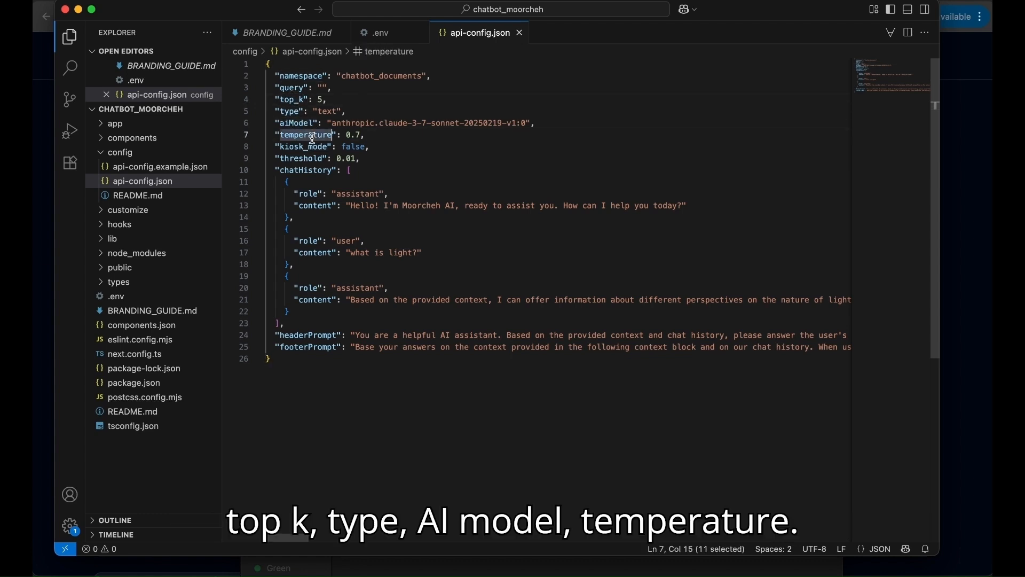
click(355, 229)
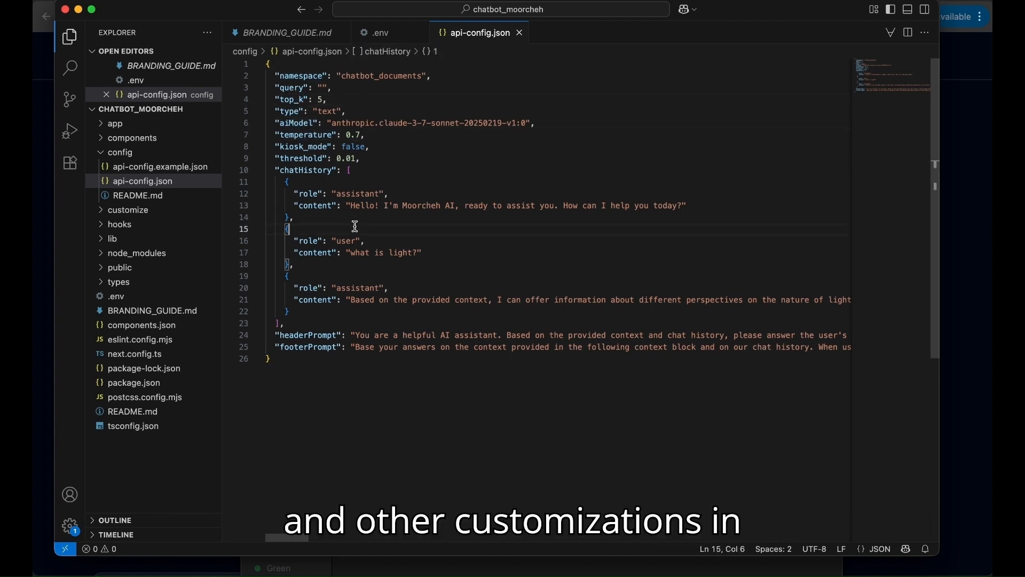
scroll(356, 226, right, 3)
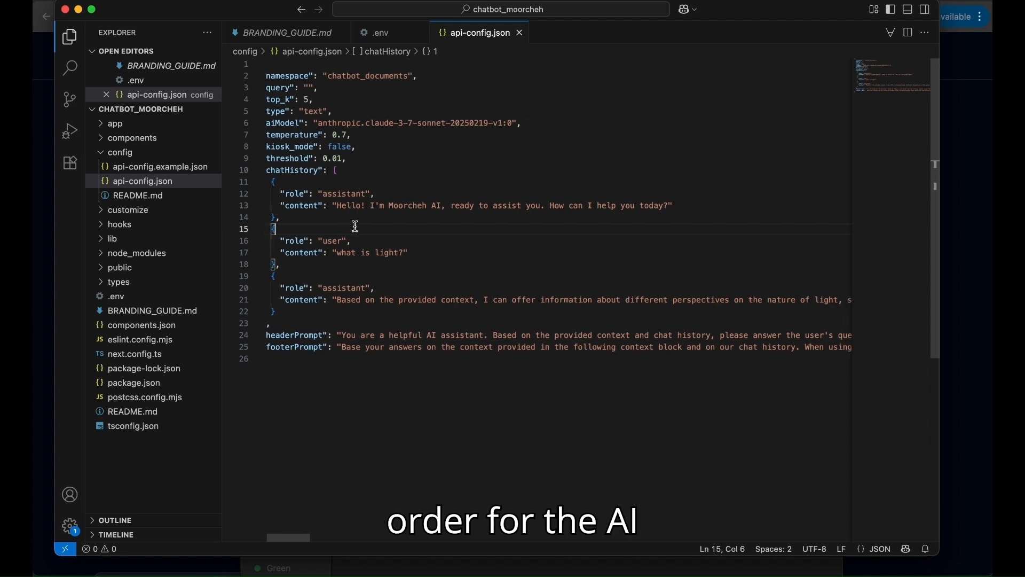
scroll(430, 259, right, 9)
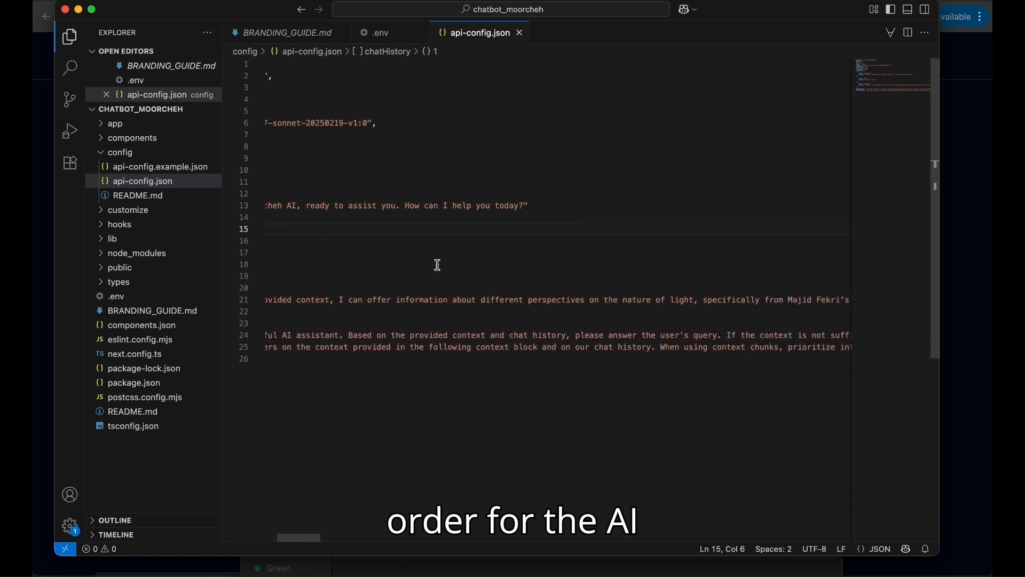
scroll(438, 265, left, 12)
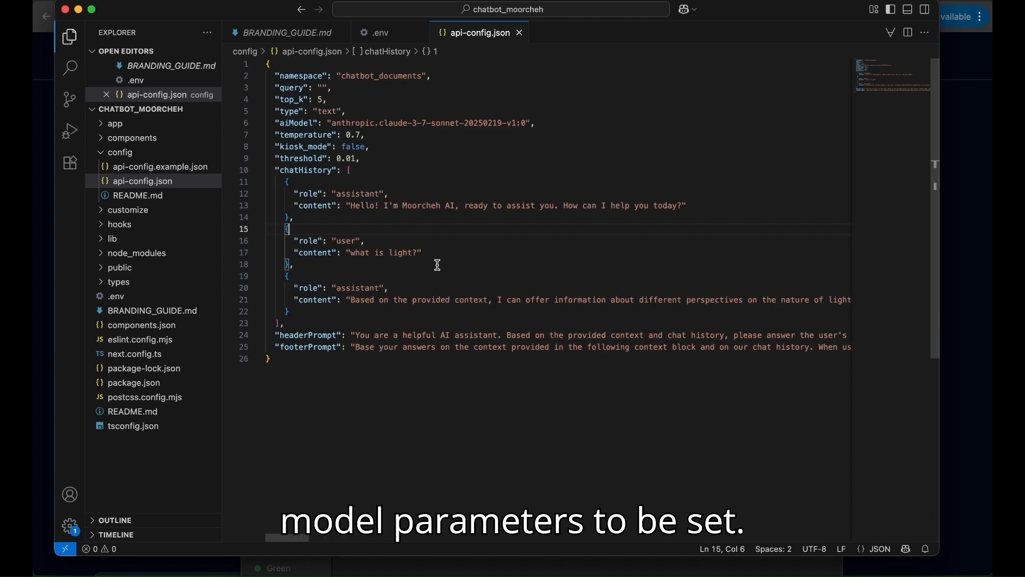
Step: Open an integrated terminal in the project folder and collapse the Problems view beside it
click(307, 0)
click(327, 3)
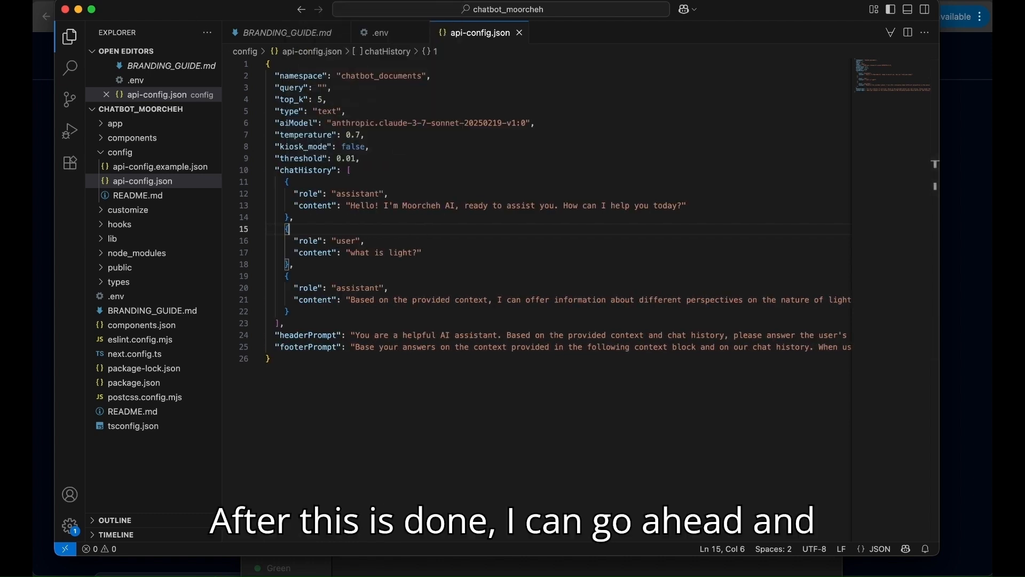
click(230, 392)
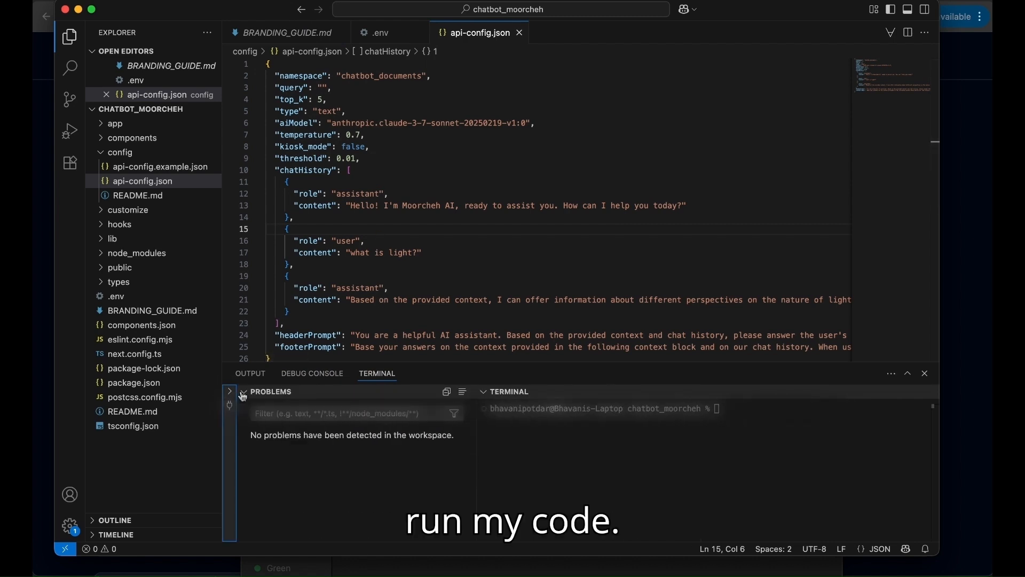
click(245, 391)
click(490, 409)
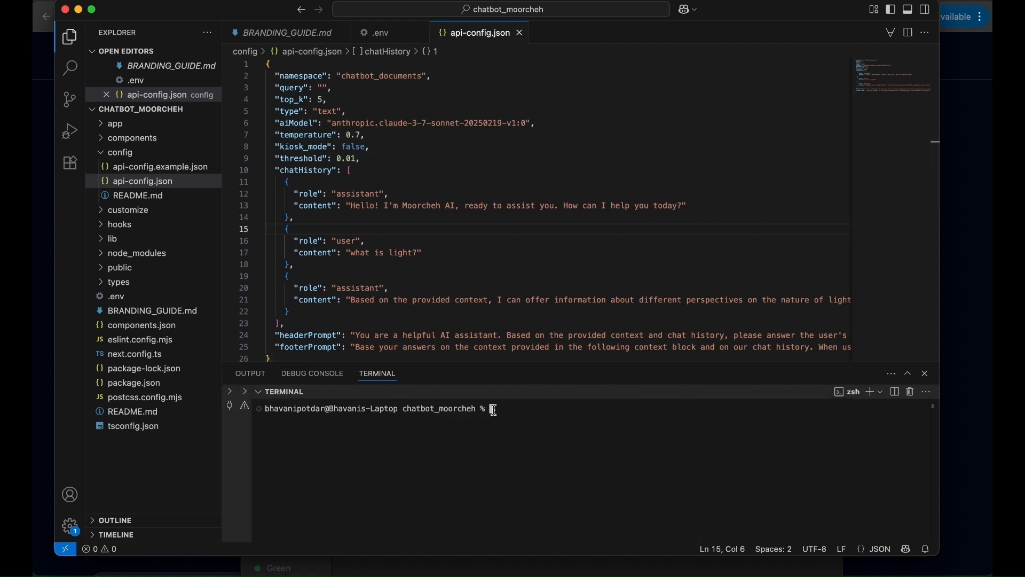
Step: Start the development server from the project terminal with npm run dev
click(403, 410)
drag(403, 410, 477, 410)
click(500, 410)
text(np)
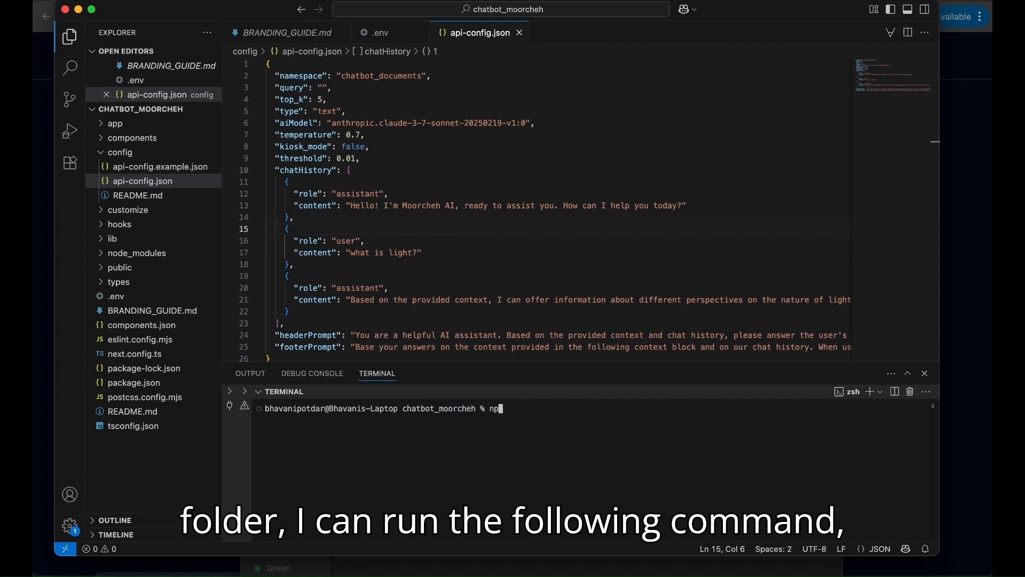
text(m run dev)
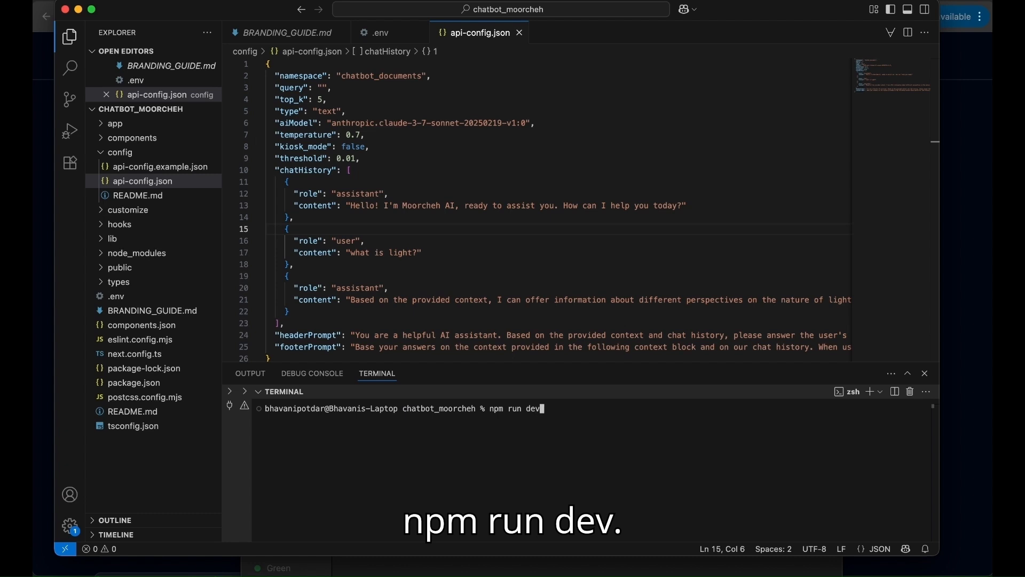
key(Return)
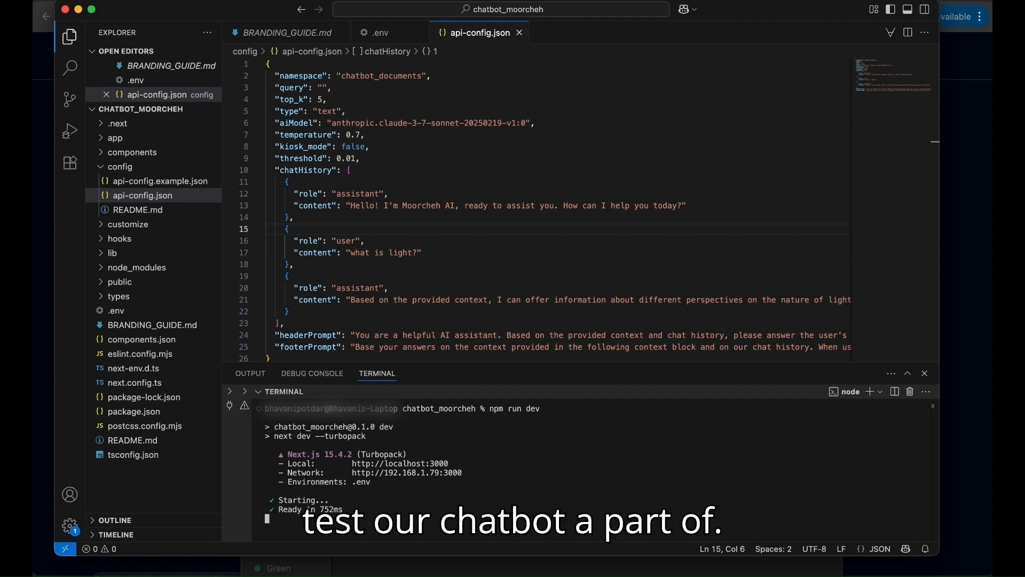
click(463, 463)
drag(463, 463, 353, 468)
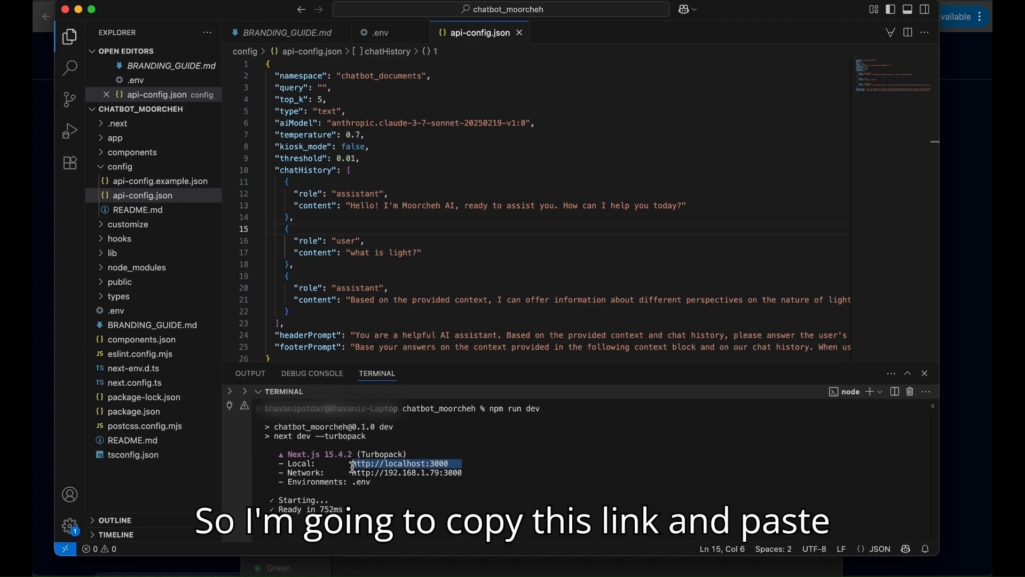
key(super+Tab)
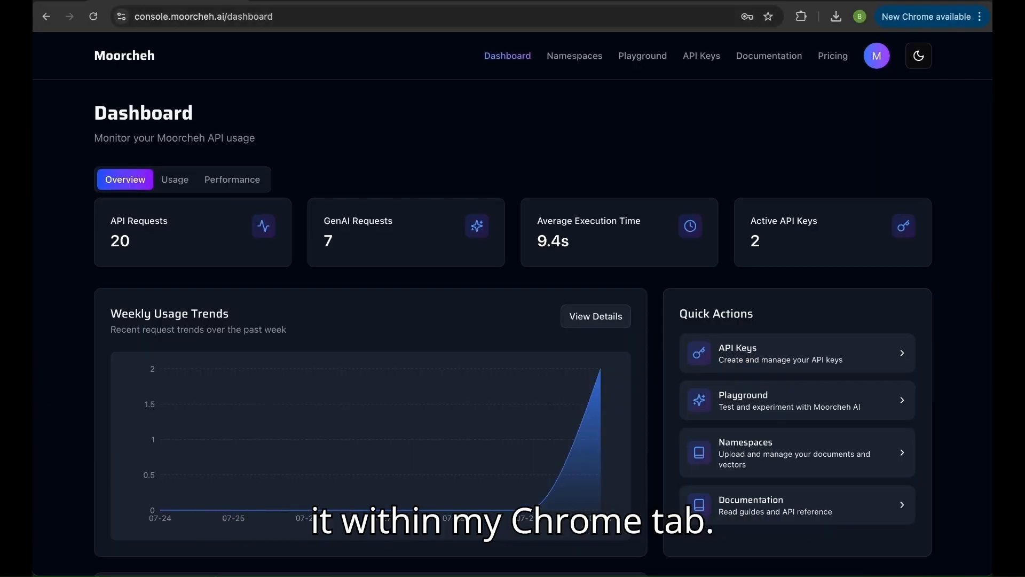
key(ctrl+t)
text(http://localhost:3000)
key(Return)
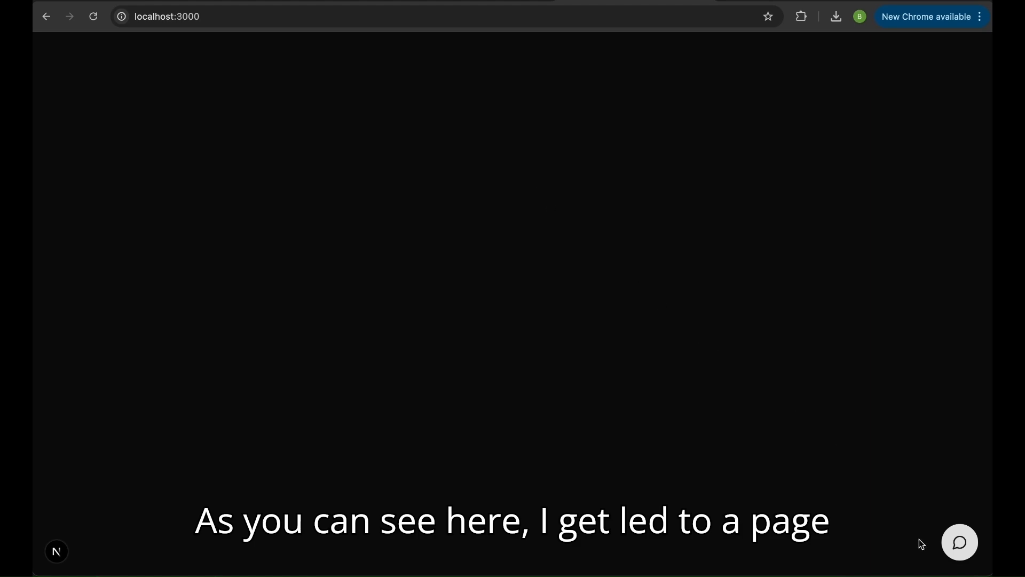
Step: Open the chat widget on the page and send the question "what is light?"
click(961, 542)
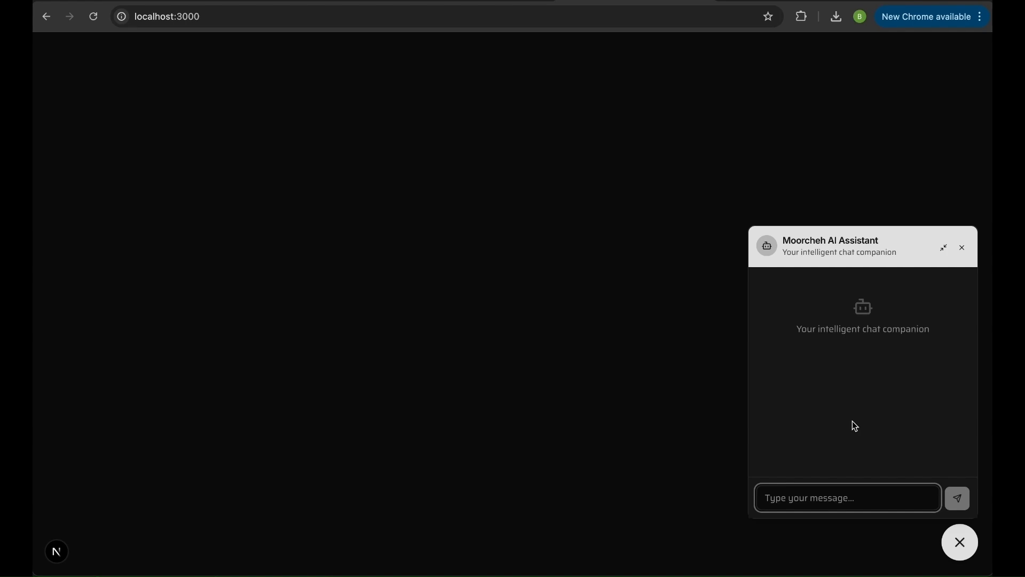
text(what is light)
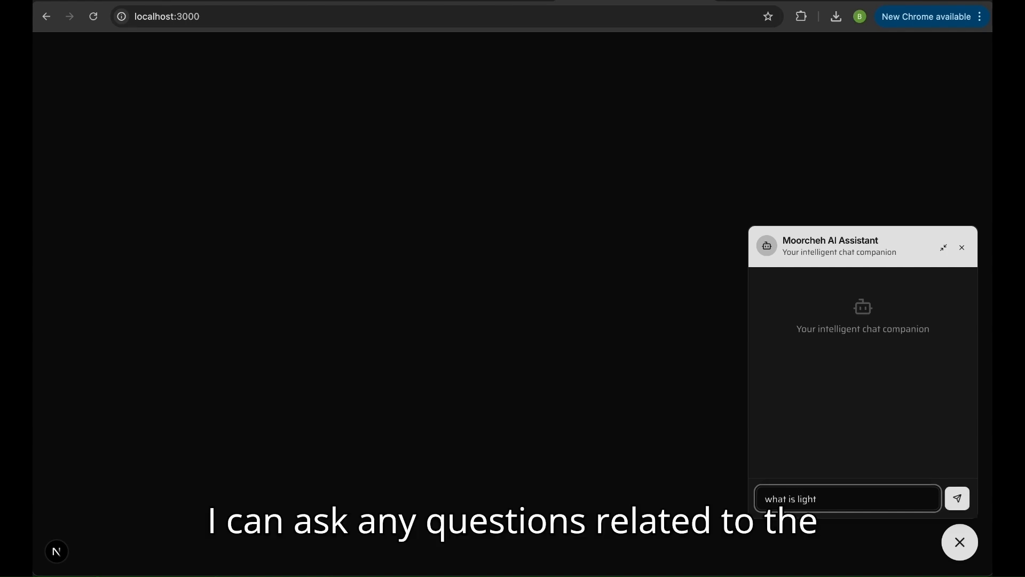
text(?)
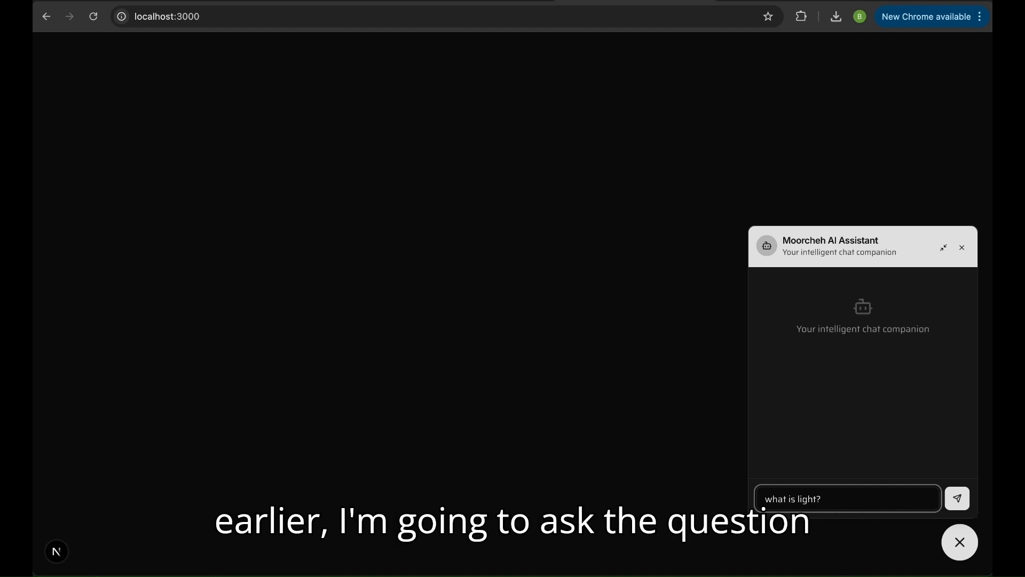
key(Return)
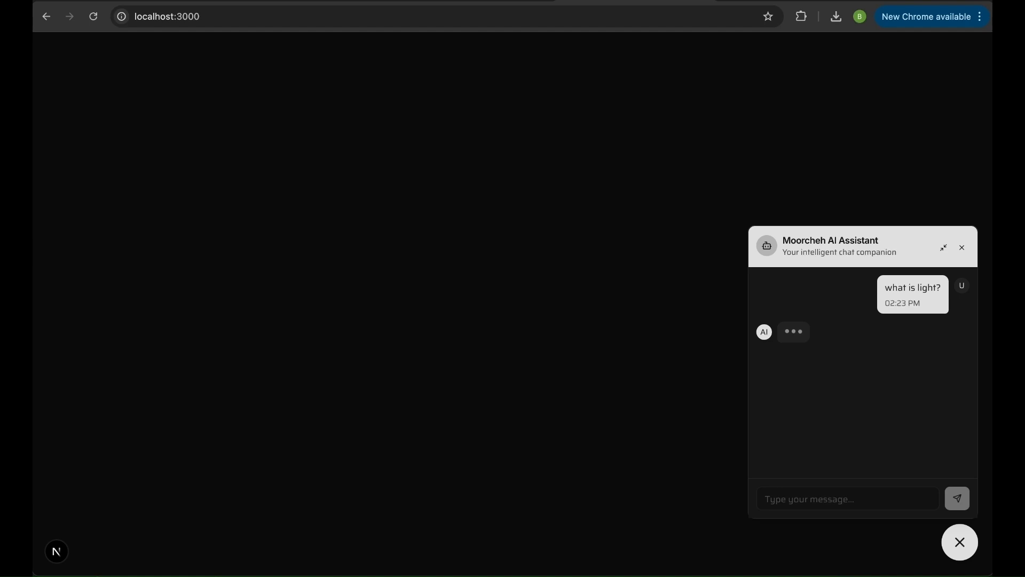
Step: Read through the assistant's reply from beginning to end and close the chat window
scroll(859, 350, up, 6)
scroll(859, 349, up, 6)
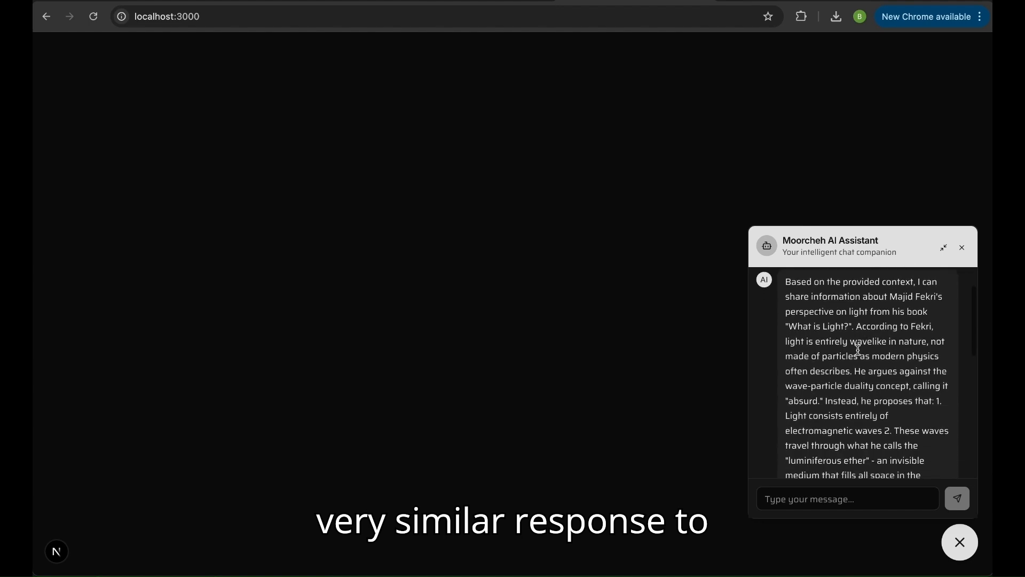
scroll(859, 350, down, 3)
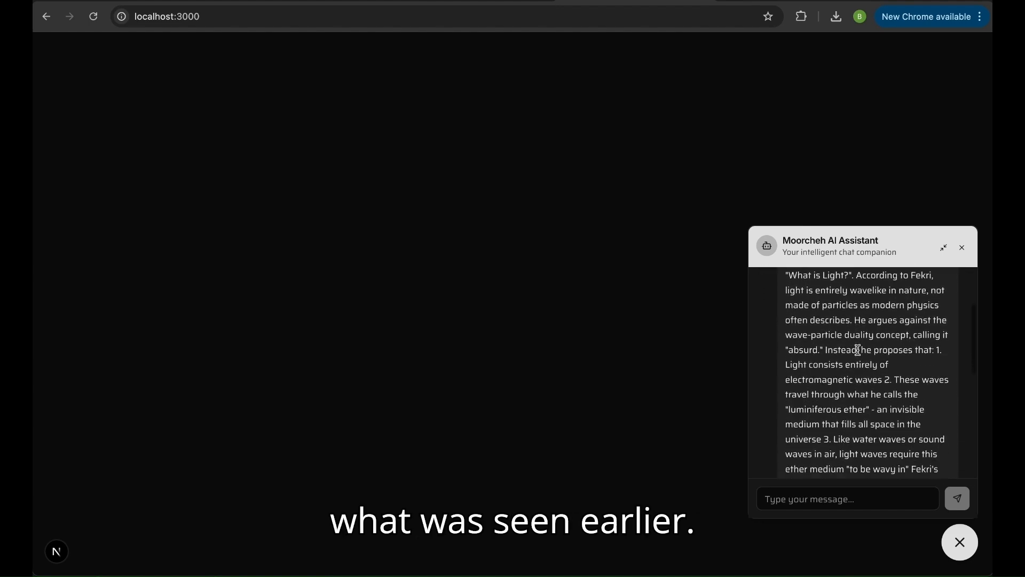
scroll(859, 350, down, 1)
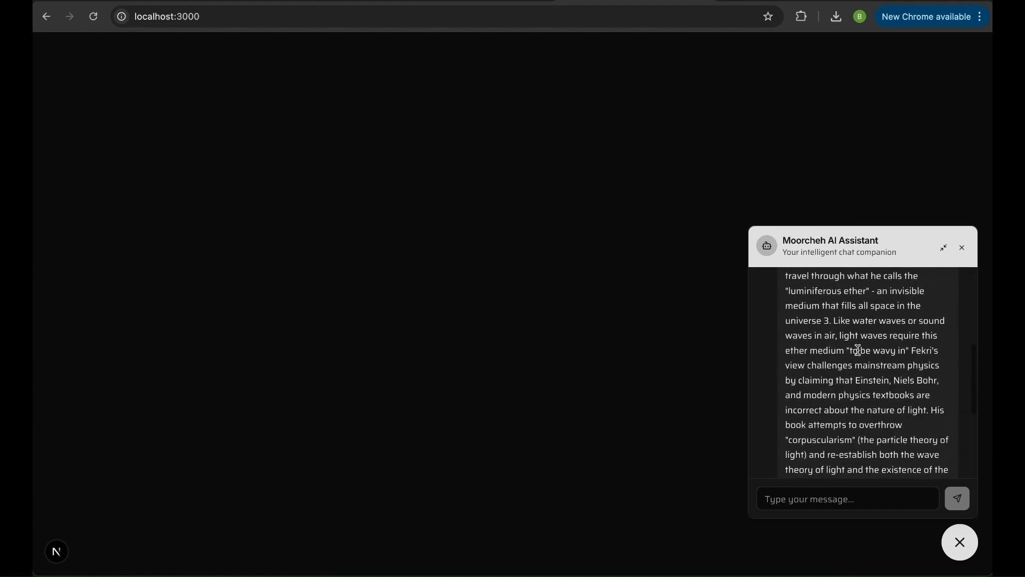
scroll(859, 350, down, 3)
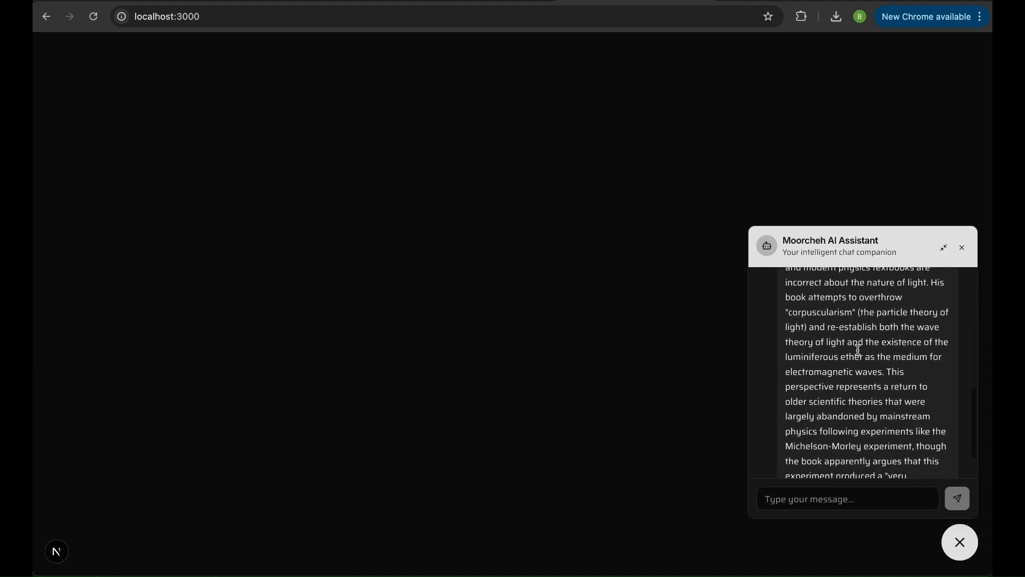
click(959, 248)
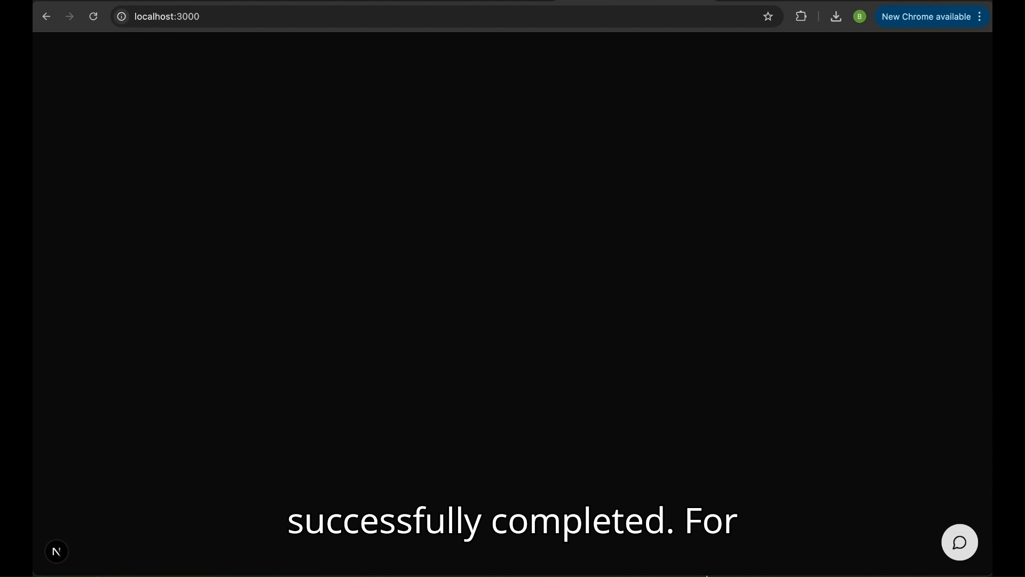
Step: Switch back to VS Code and hide the terminal area below the editor
mouse_move(753, 570)
click(814, 555)
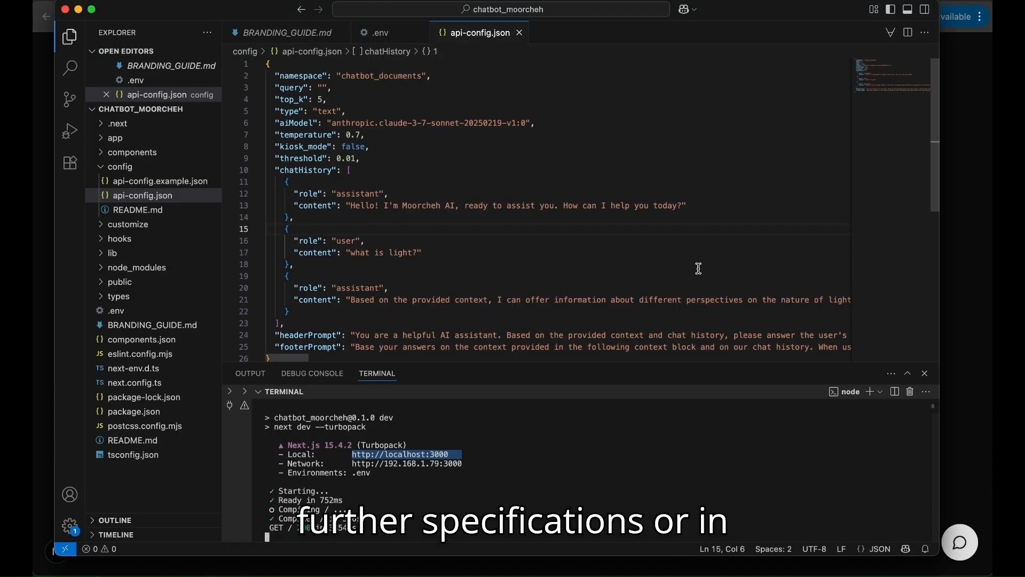
click(925, 373)
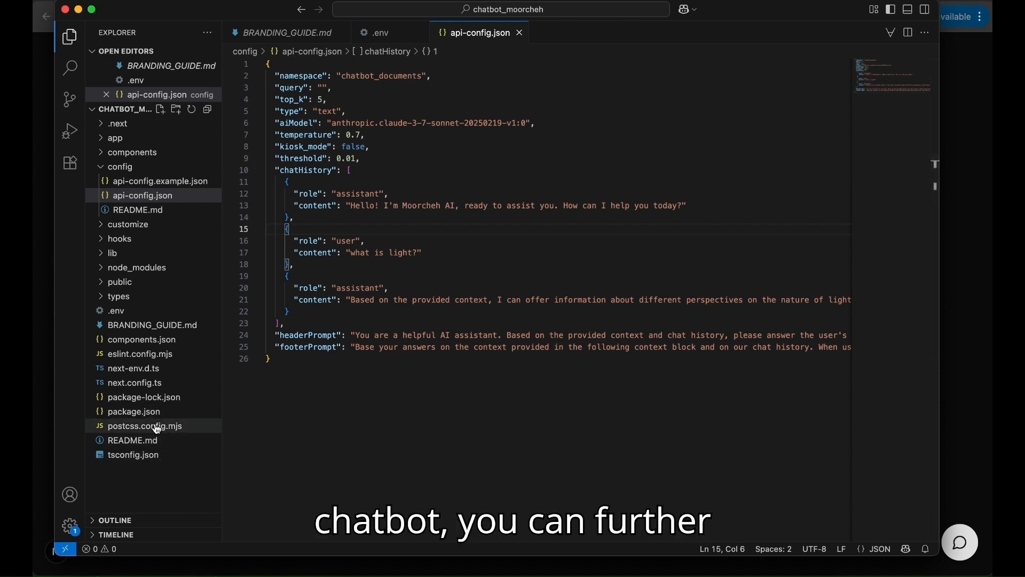
Step: View BRANDING_GUIDE.md and the config folder's README.md, and expand the chat folder inside components
click(149, 324)
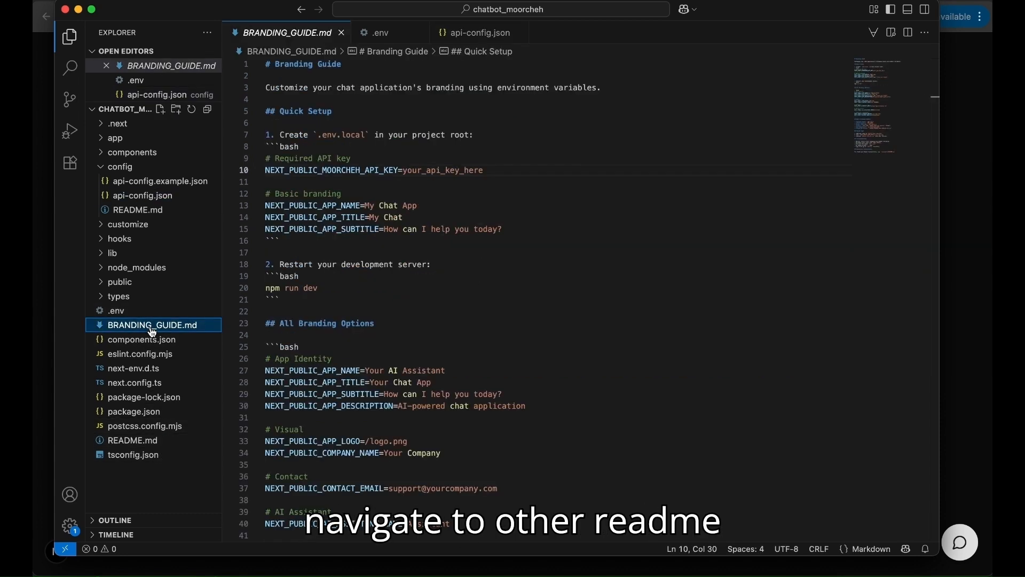
click(119, 213)
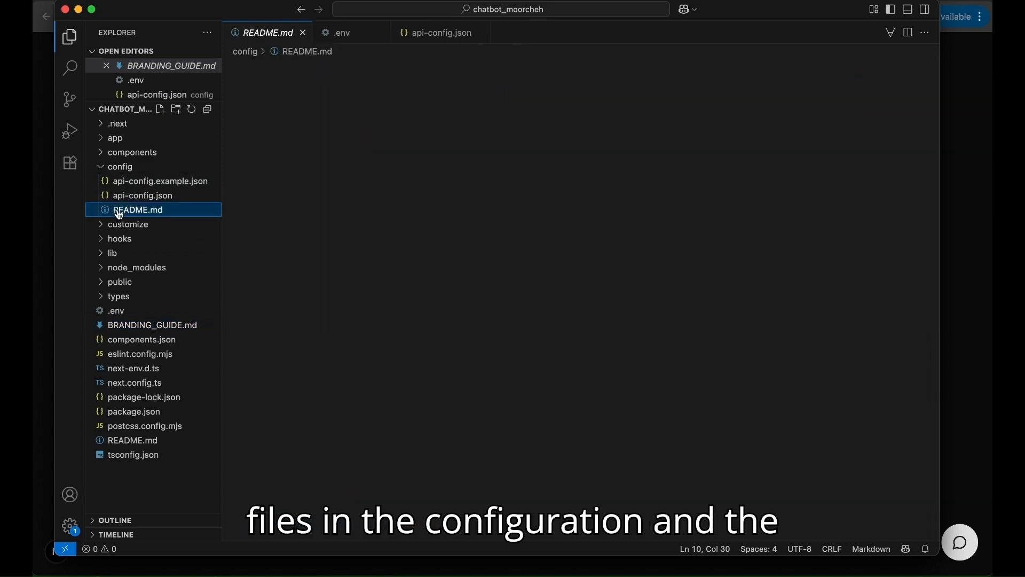
click(113, 155)
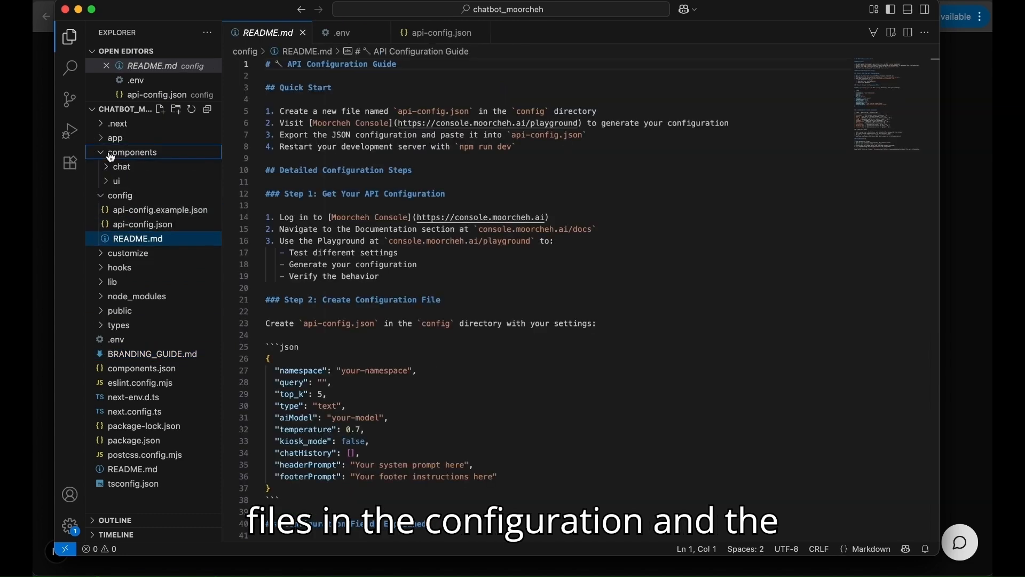
click(135, 170)
scroll(131, 426, down, 2)
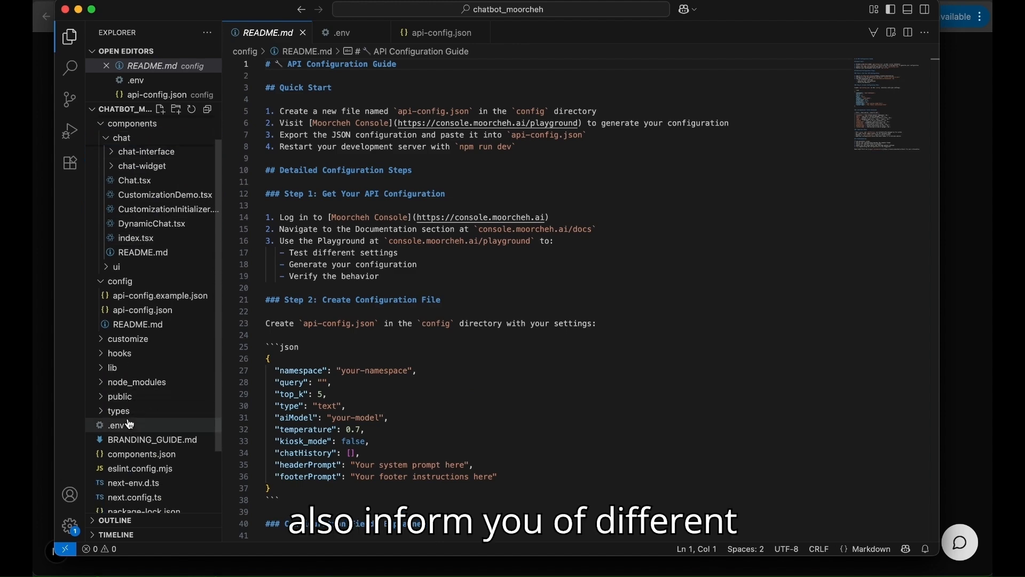
Step: Reopen BRANDING_GUIDE.md and examine its quick setup and all its branding options for app identity, visuals, contact and AI assistant
click(141, 441)
scroll(304, 355, down, 5)
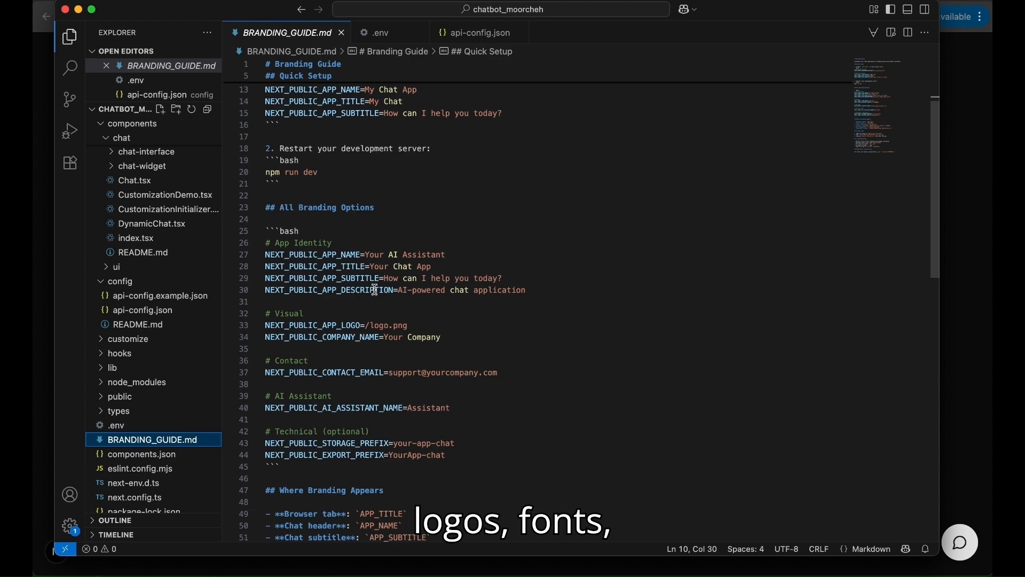
scroll(375, 290, down, 3)
scroll(289, 378, down, 2)
scroll(289, 378, up, 3)
scroll(289, 378, up, 5)
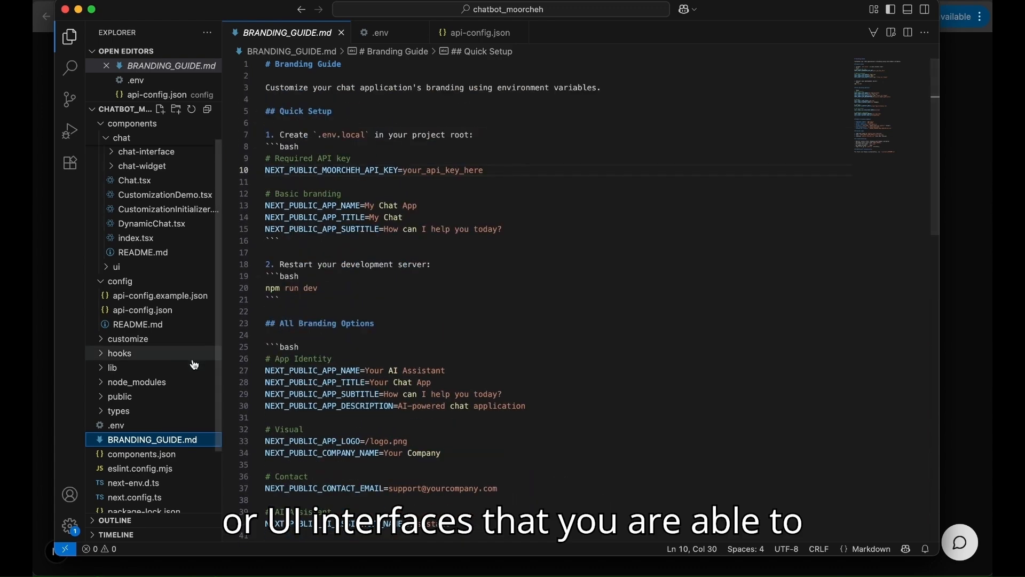
scroll(194, 365, up, 1)
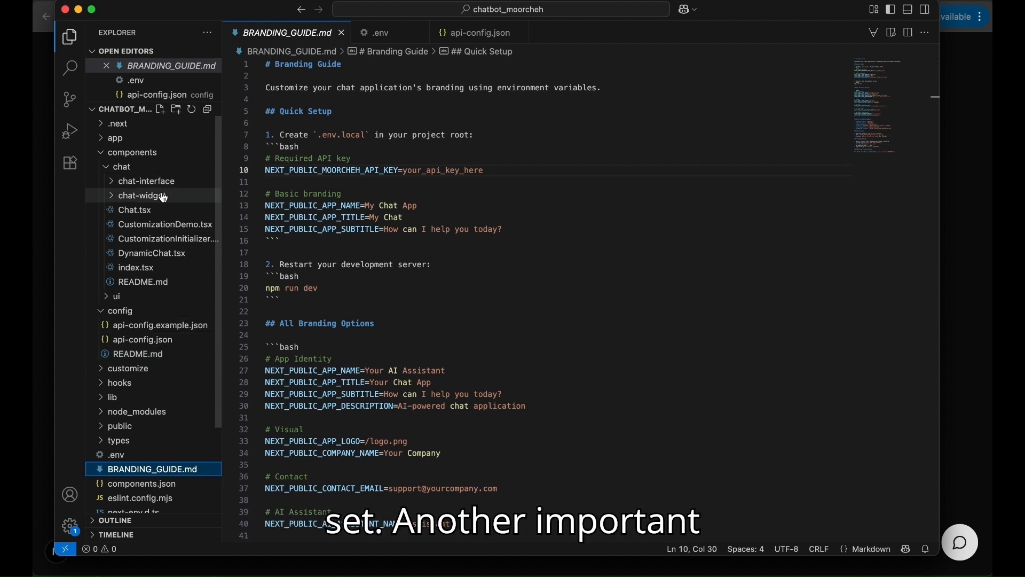